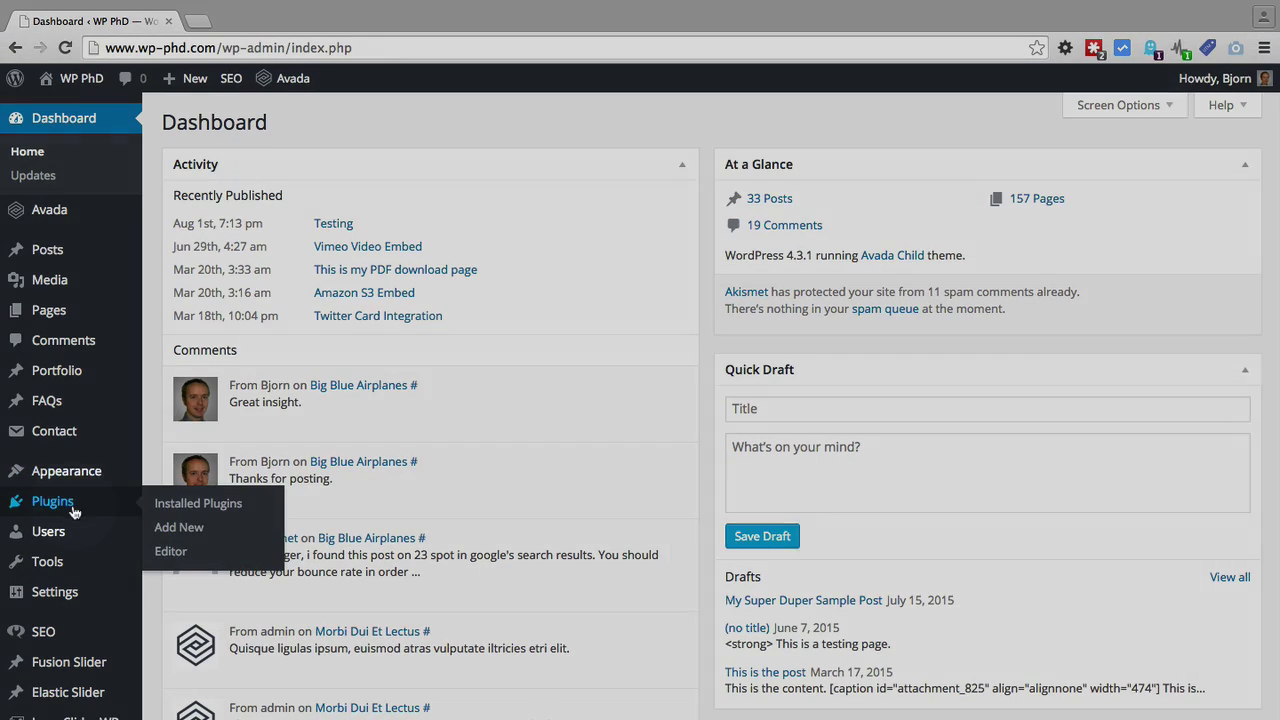
# Search the plugin directory for 'contact form 7', confirm it is installed, and start a new contact form
pyautogui.click(181, 530)
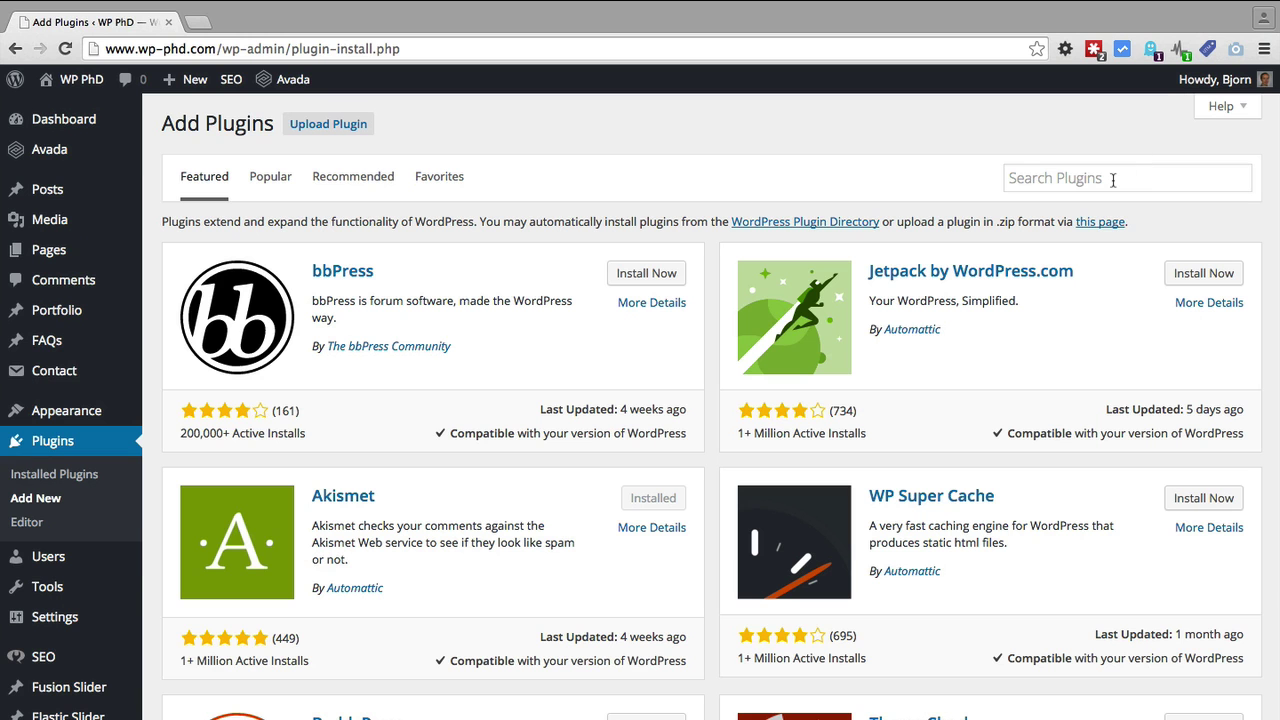
pyautogui.click(1113, 180)
pyautogui.write('contact form')
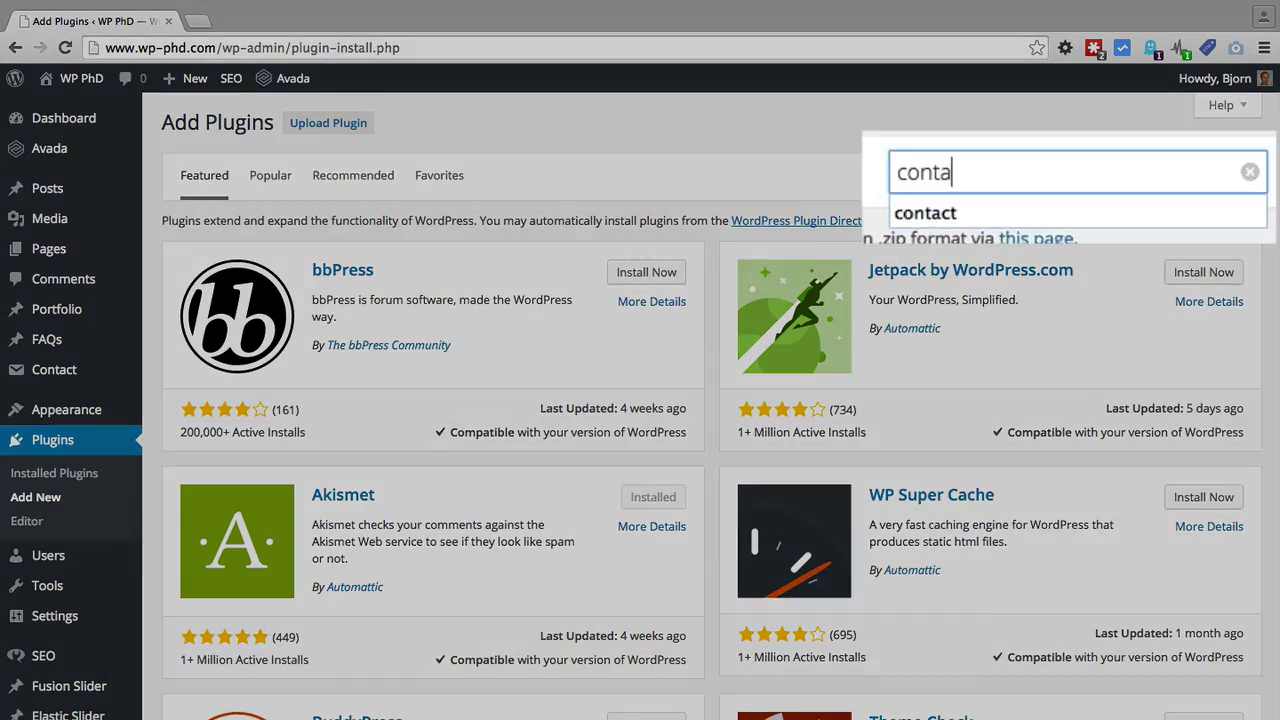
pyautogui.write(' 7')
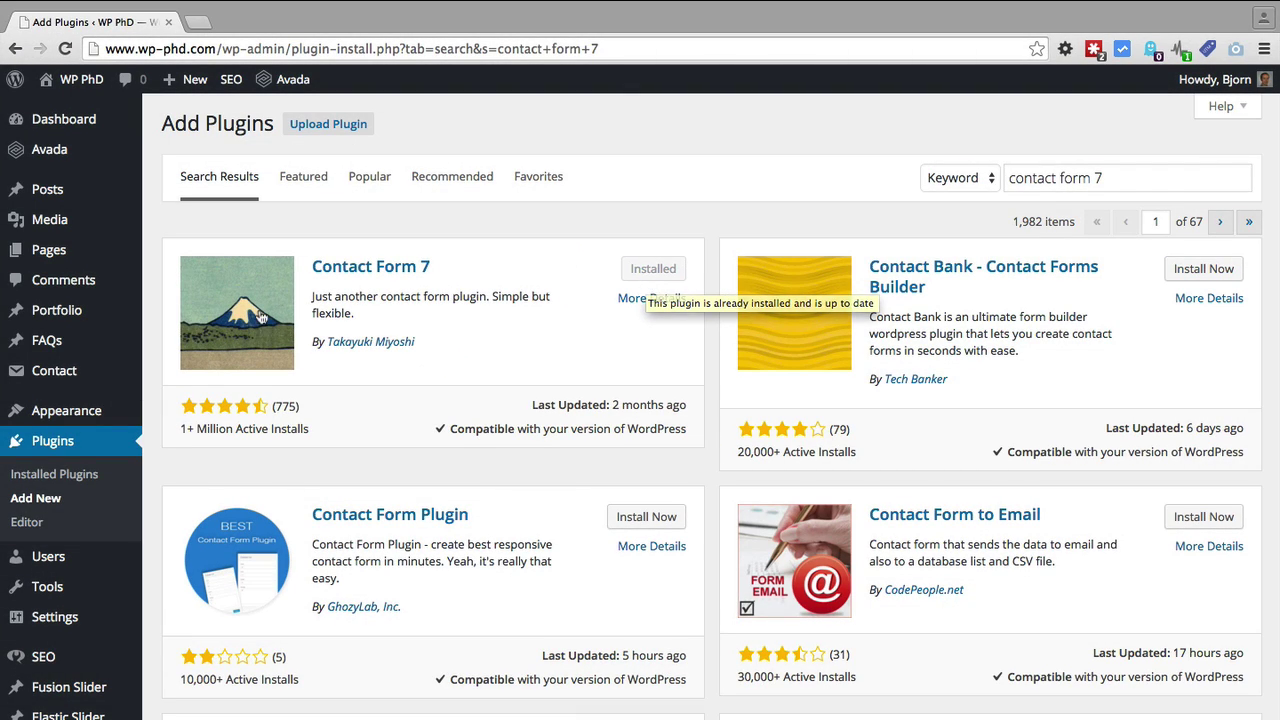
pyautogui.moveTo(49, 382)
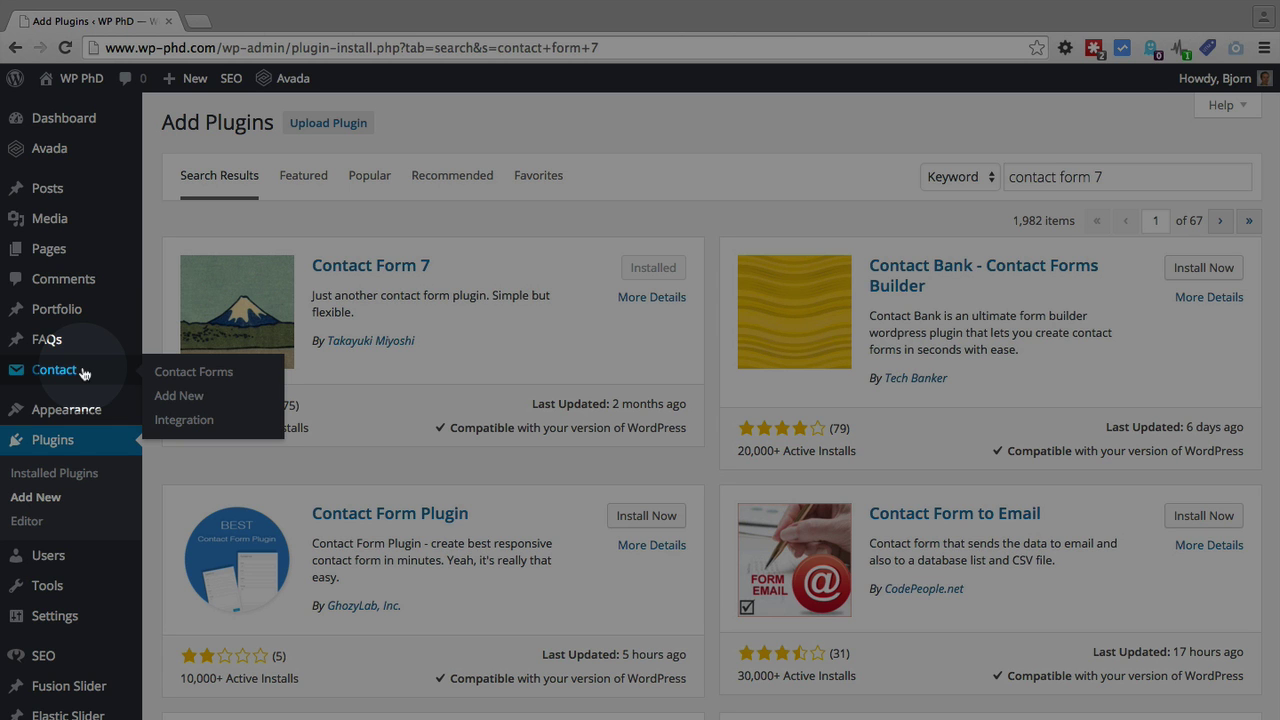
pyautogui.click(192, 398)
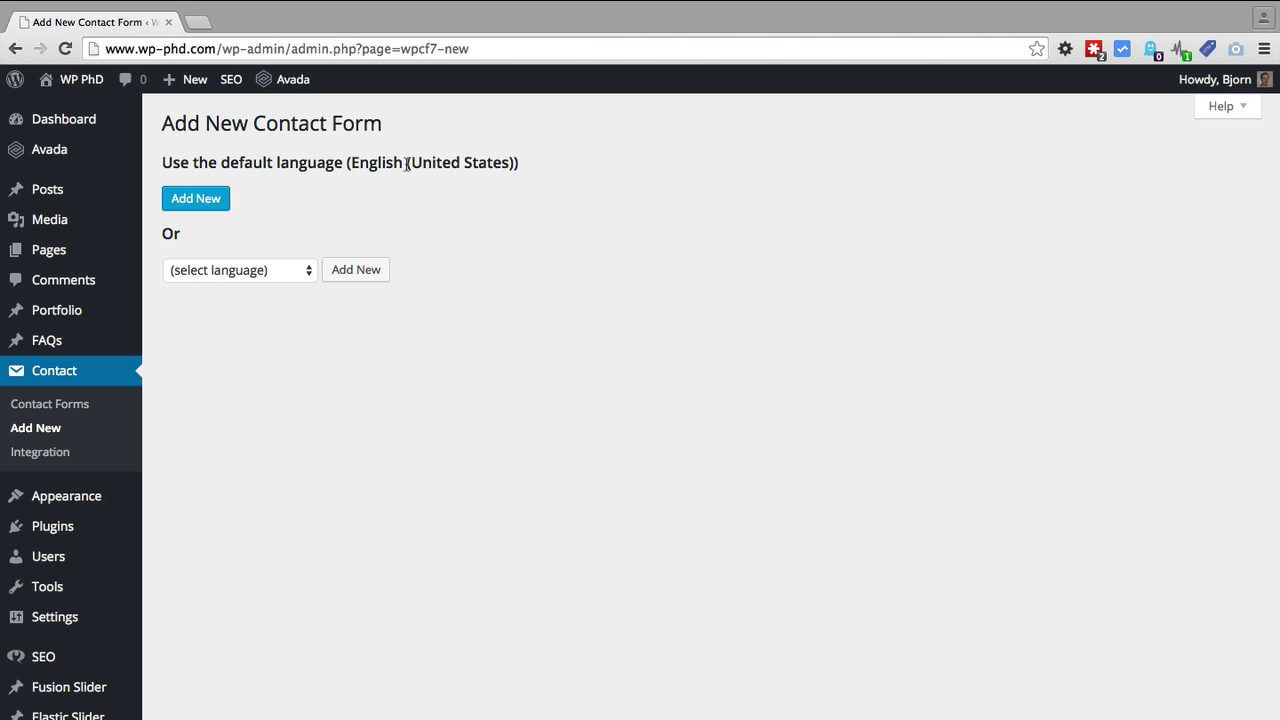
# Keep the form language at English (United States) and create the new contact form
pyautogui.click(303, 269)
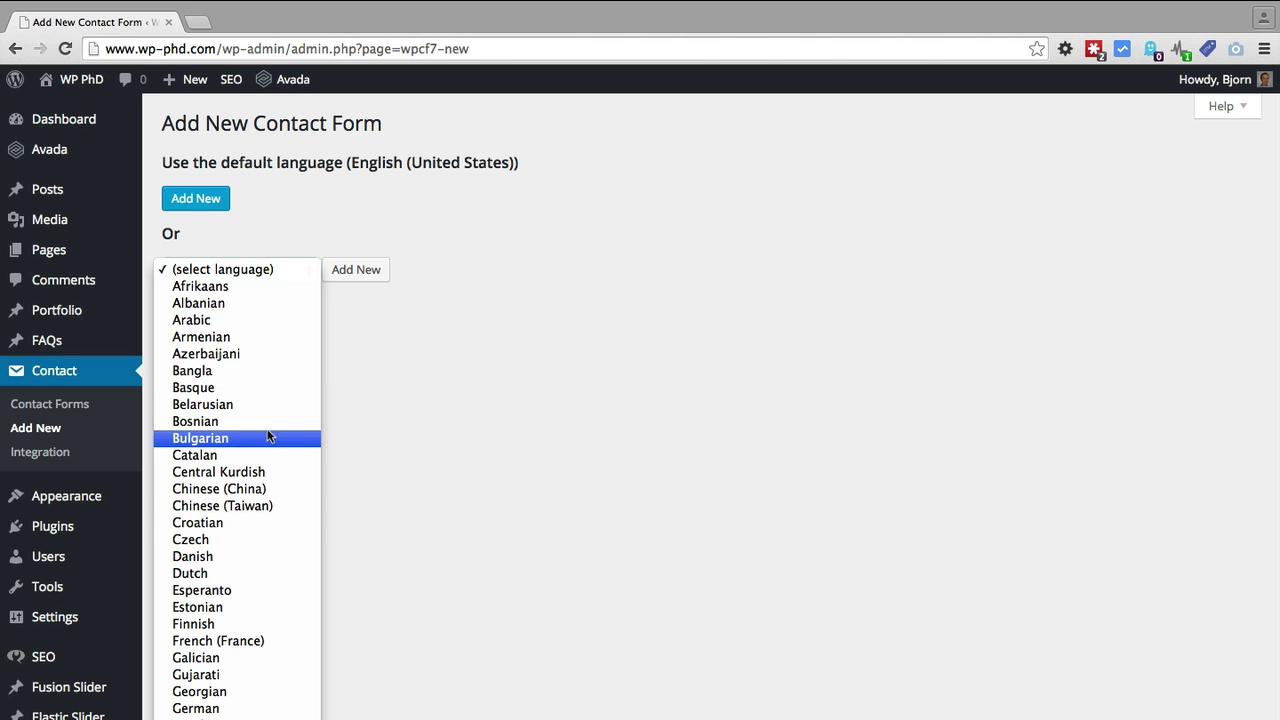
pyautogui.scroll(-5, 250, 557)
pyautogui.scroll(5, 250, 552)
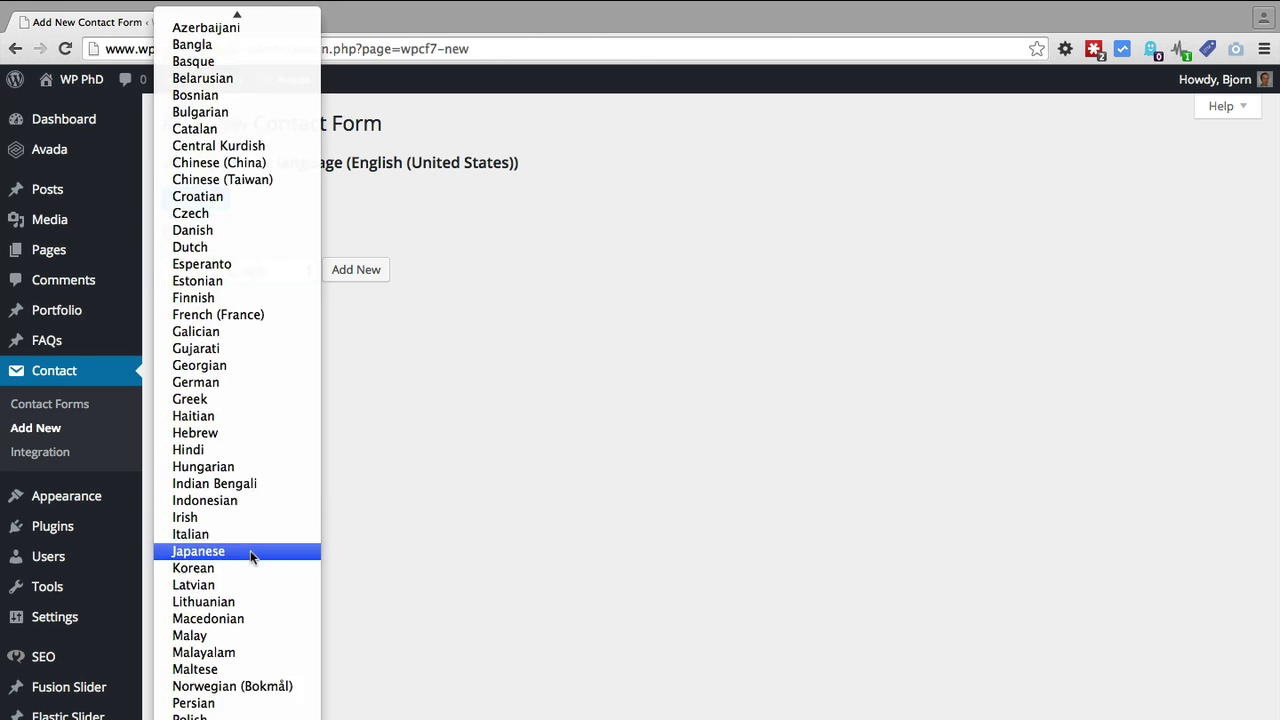
pyautogui.click(451, 483)
pyautogui.click(451, 483)
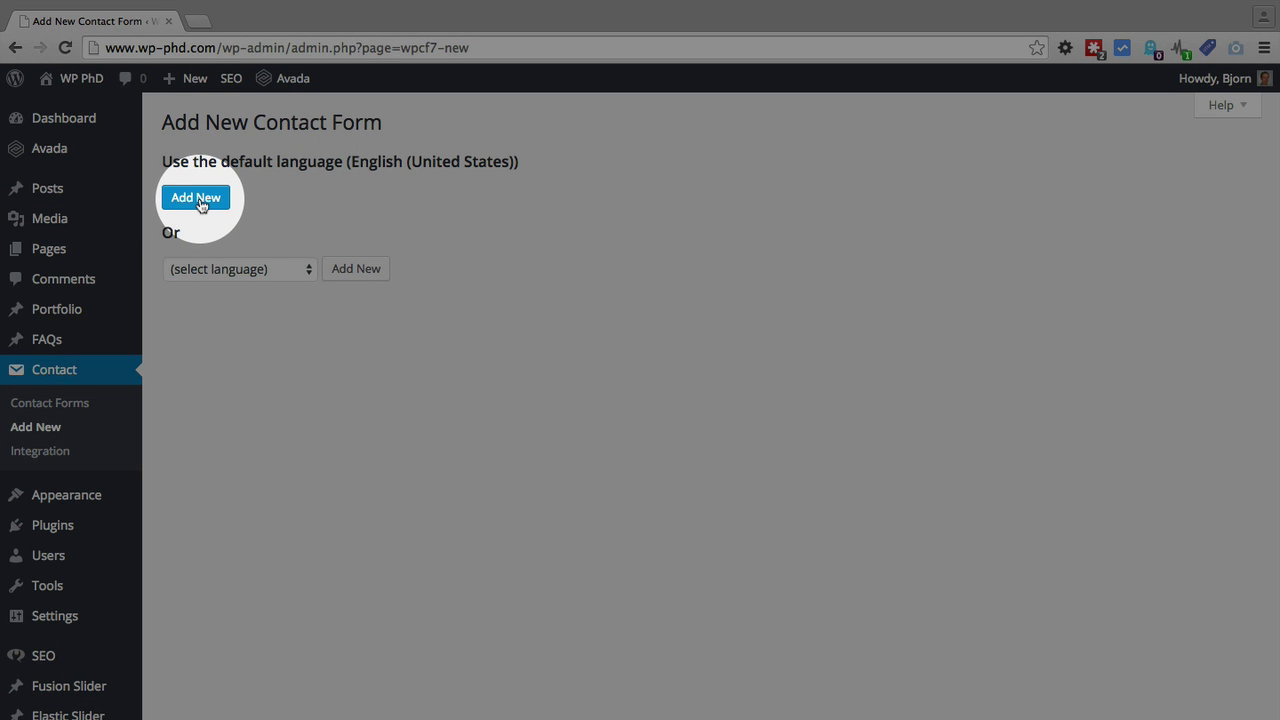
pyautogui.click(199, 199)
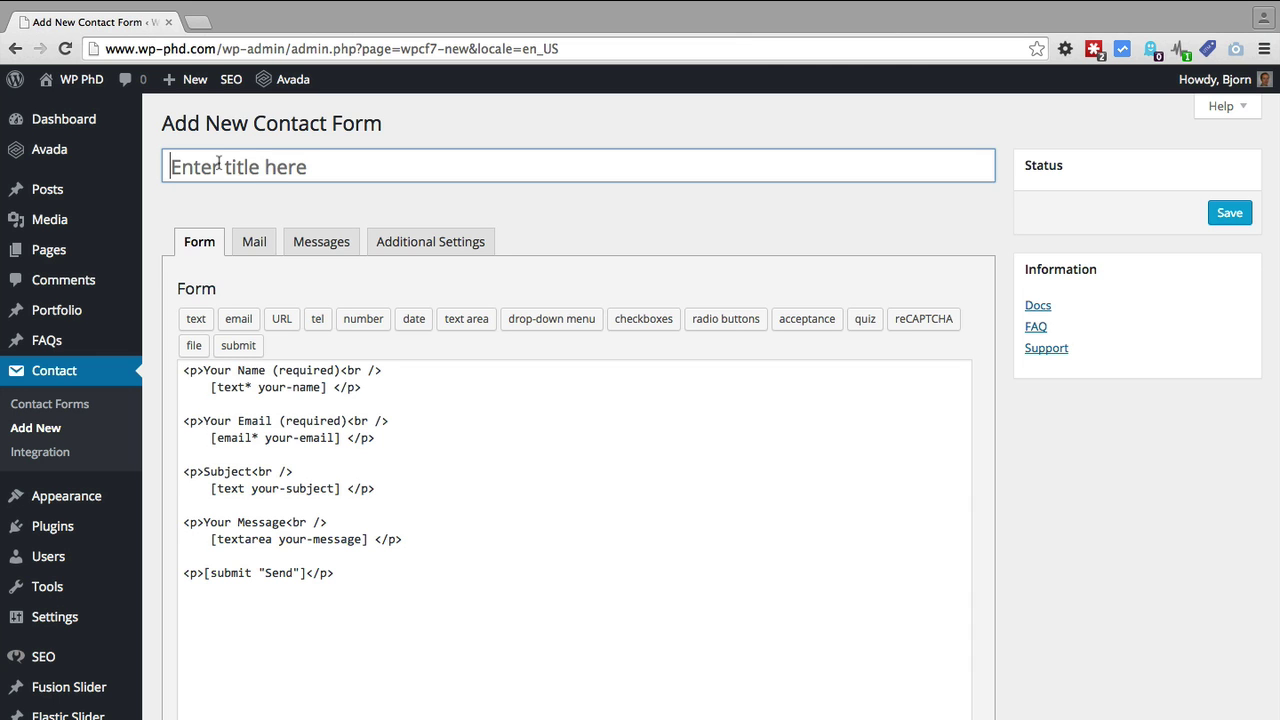
# Enter '2 Column Contact Form' as the new form's title
pyautogui.click(218, 163)
pyautogui.write('Con')
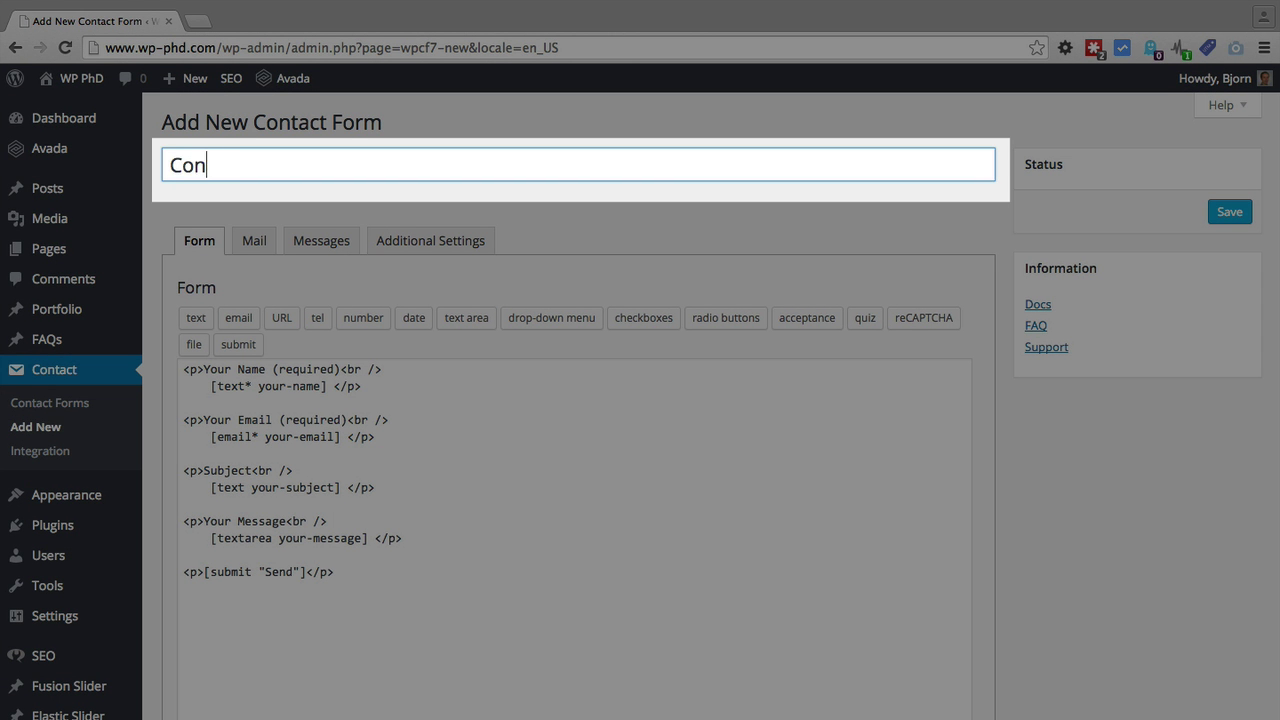
pyautogui.press('BackSpace')
pyautogui.press('BackSpace')
pyautogui.press('BackSpace')
pyautogui.write('2 Column')
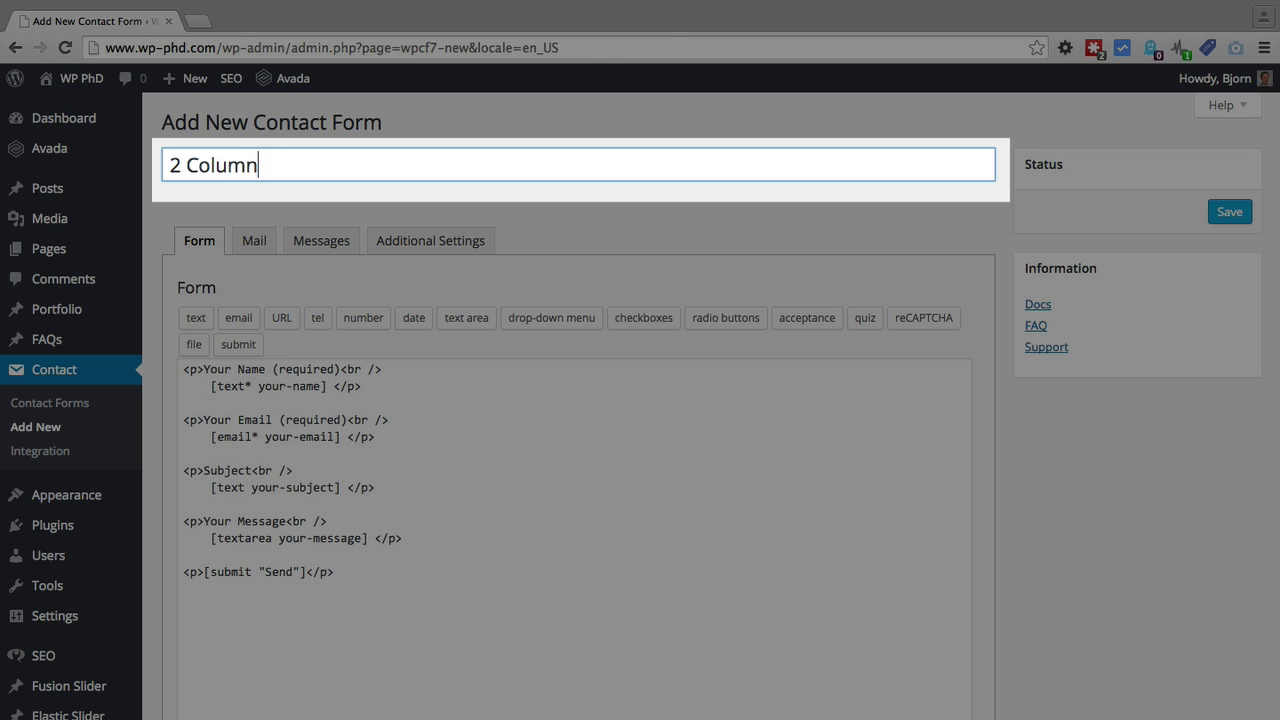
pyautogui.write(' Contact Fo')
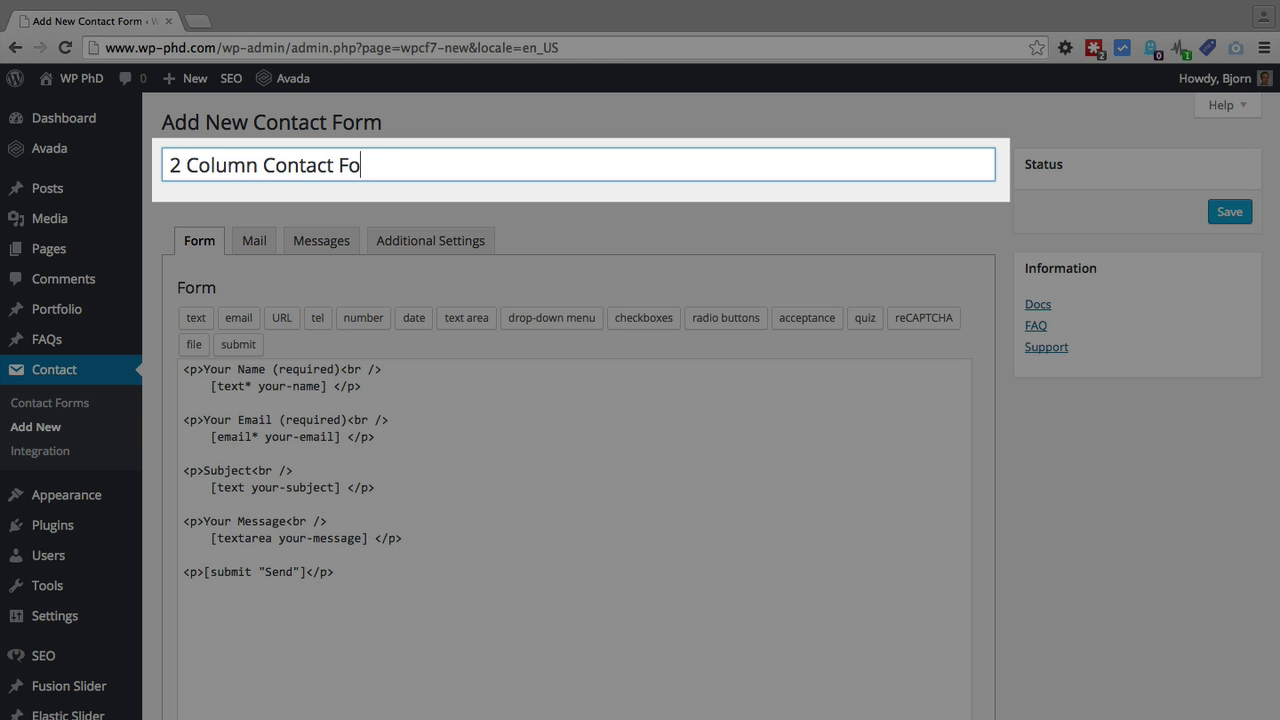
pyautogui.write('rm')
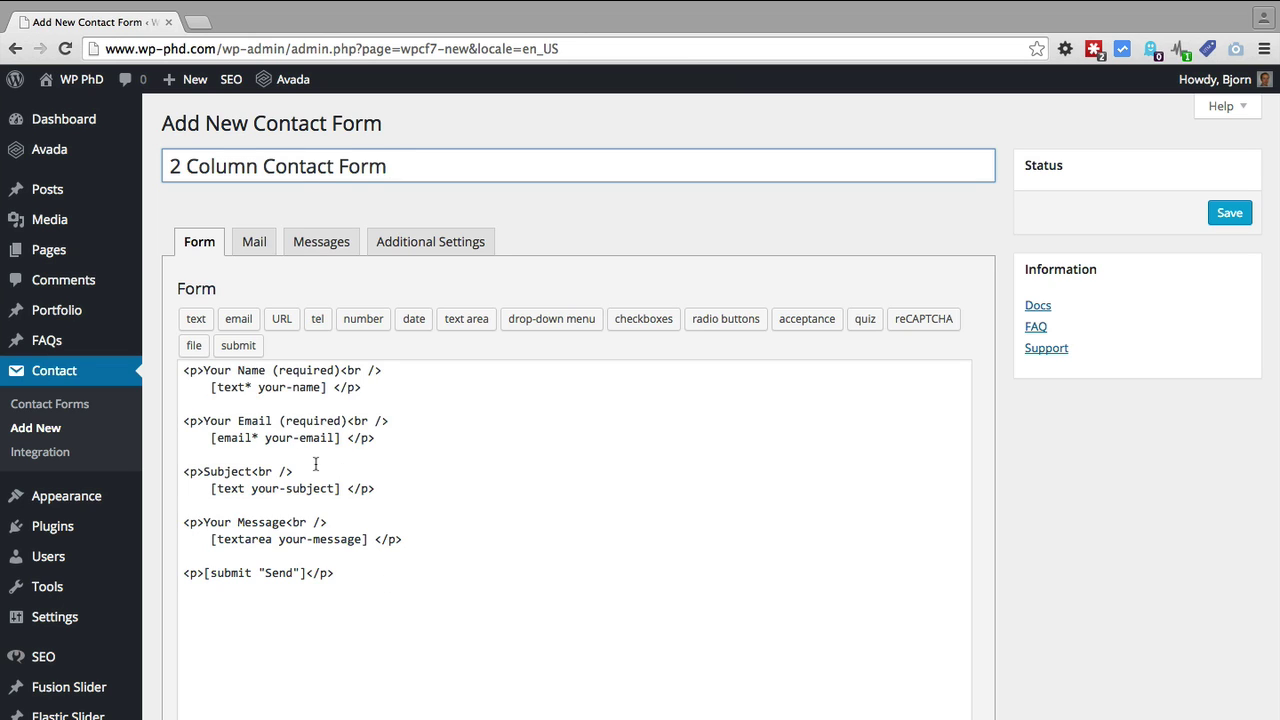
pyautogui.click(185, 370)
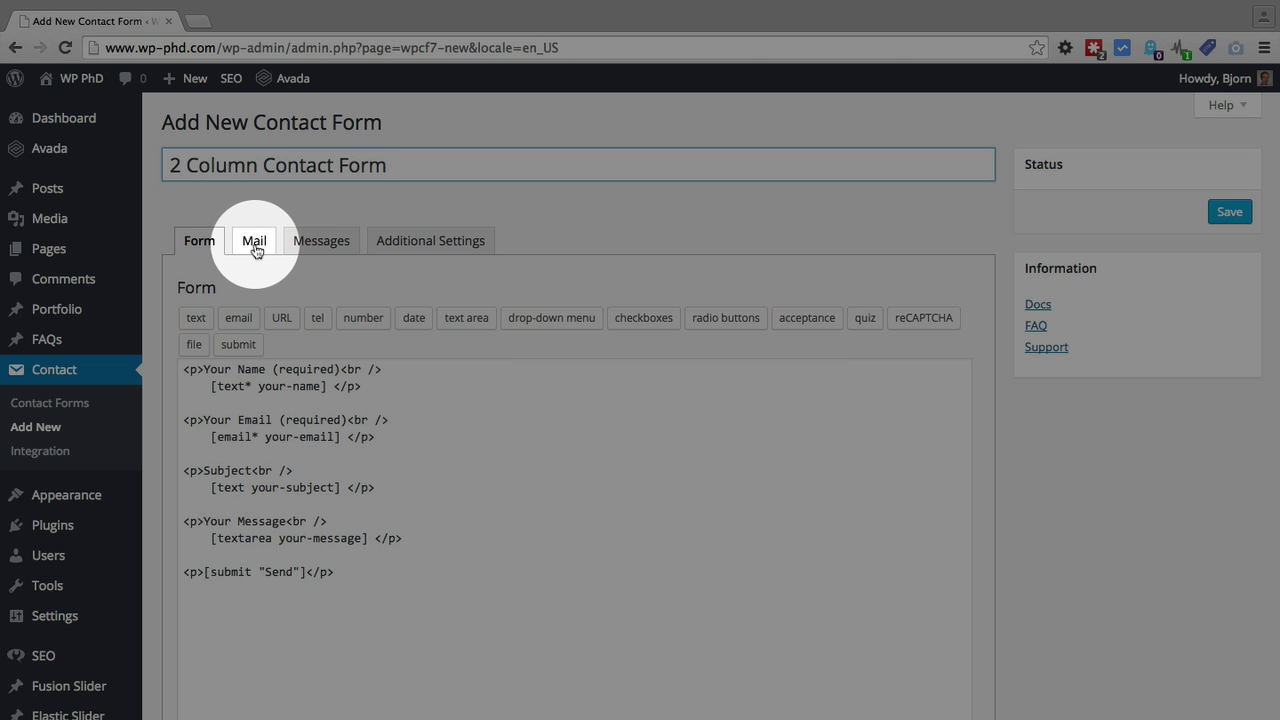
pyautogui.click(255, 247)
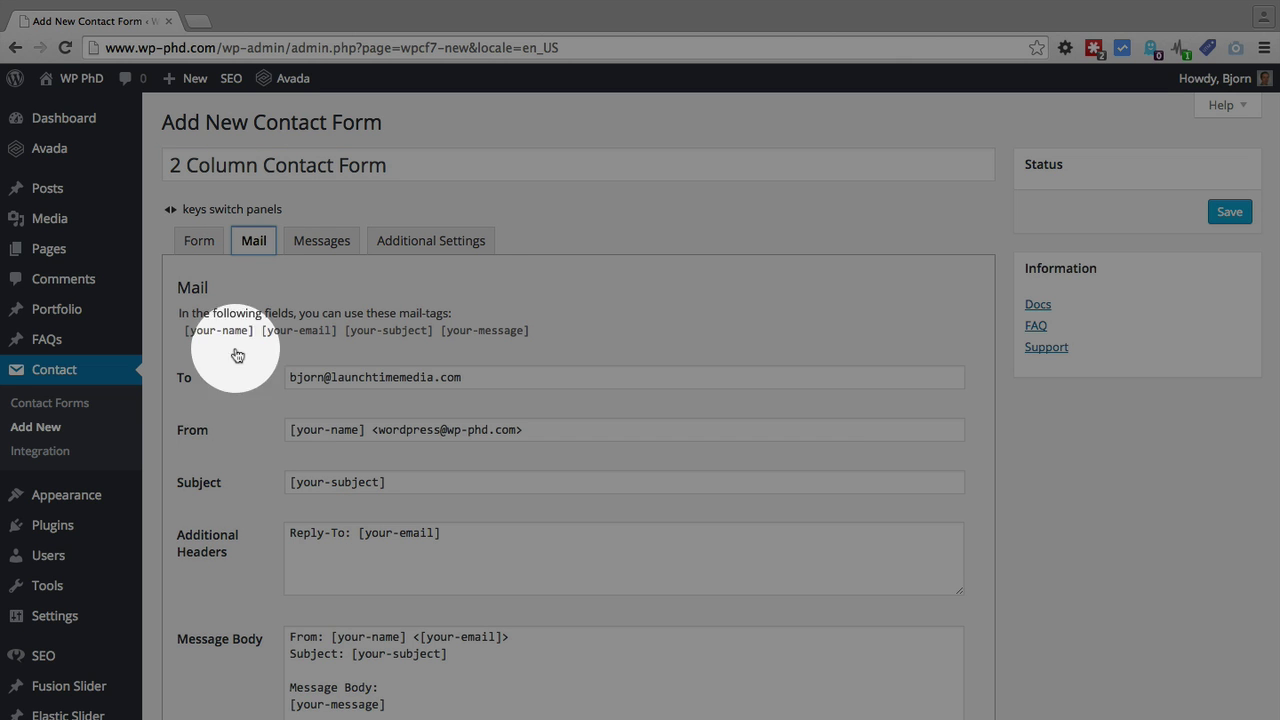
pyautogui.scroll(-2, 225, 382)
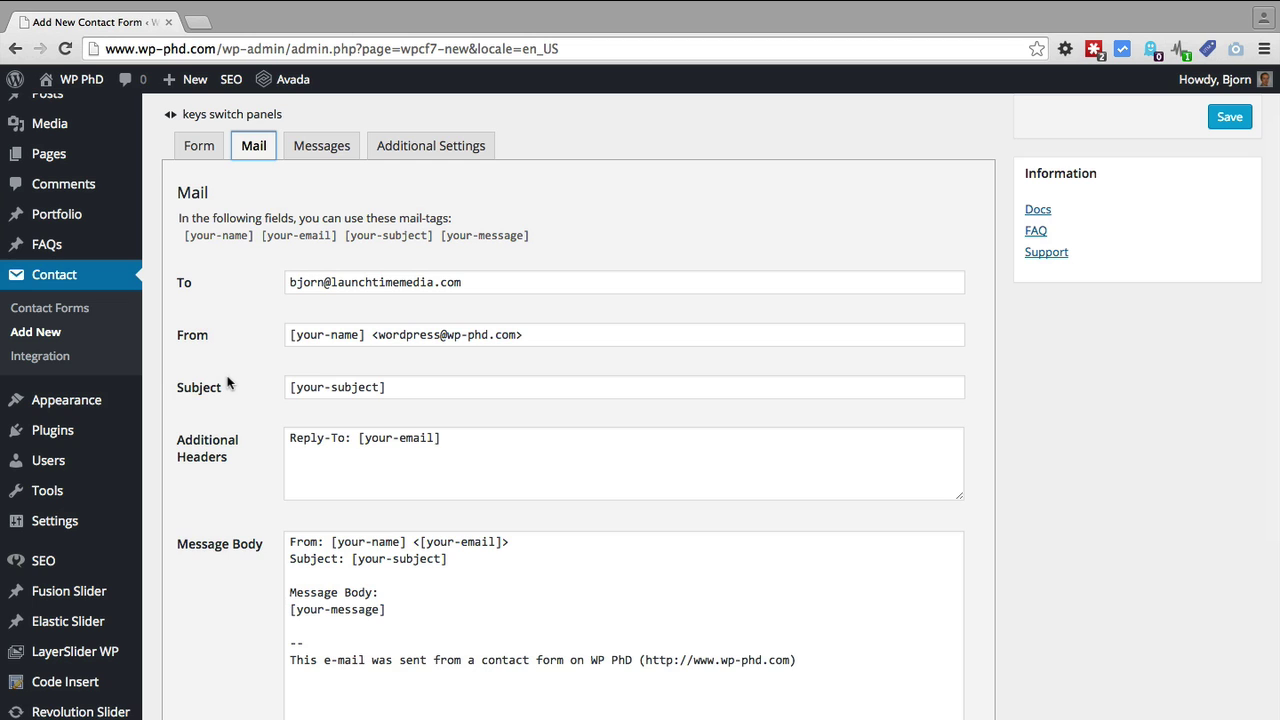
pyautogui.scroll(-1, 228, 383)
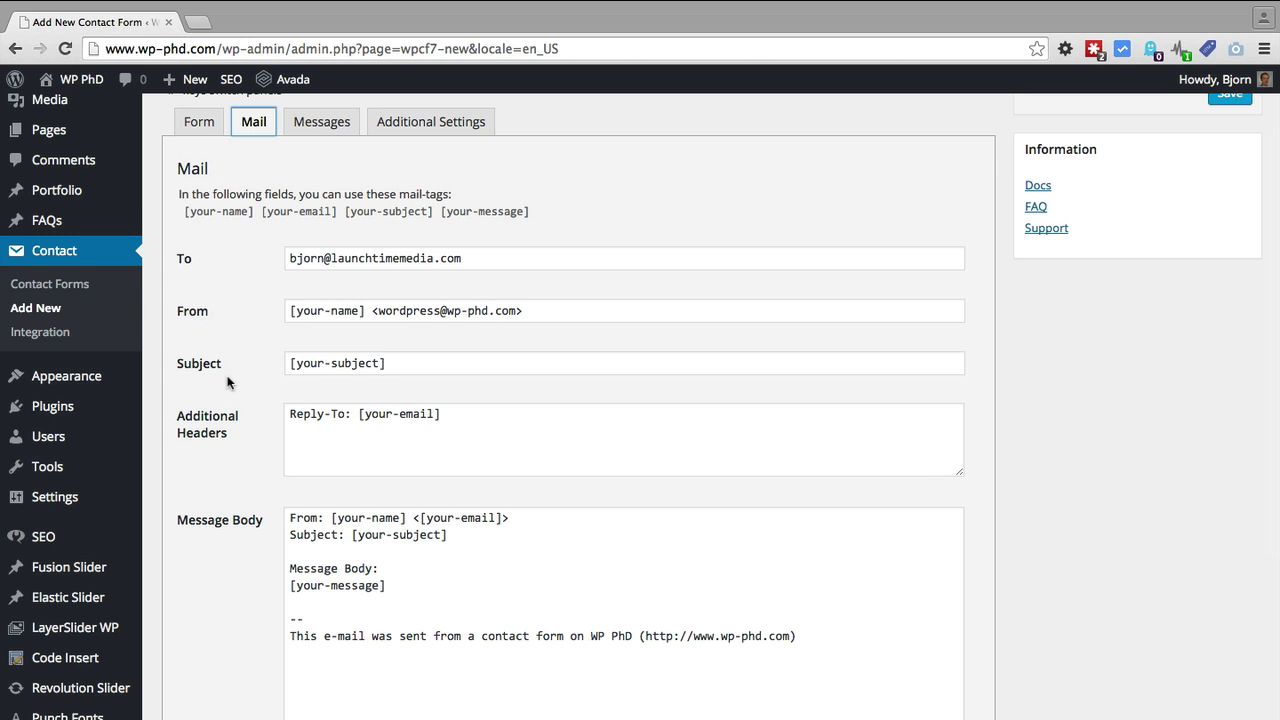
pyautogui.scroll(1, 228, 383)
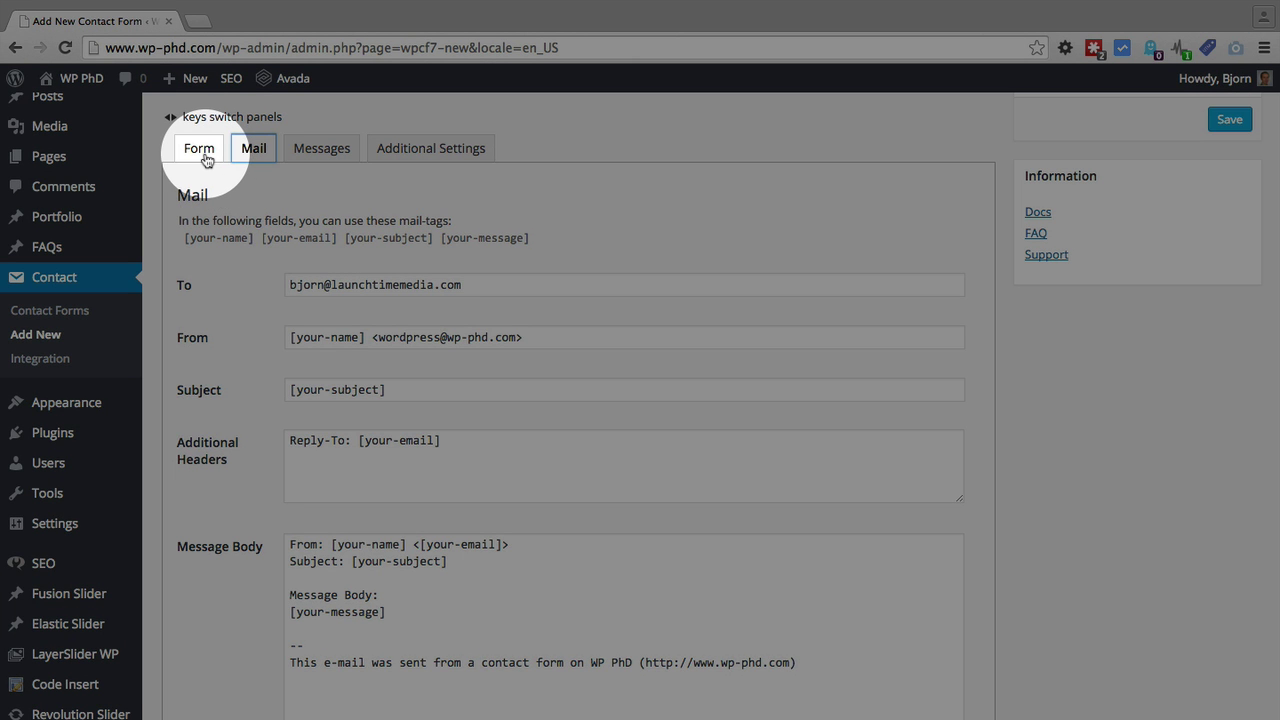
pyautogui.click(204, 154)
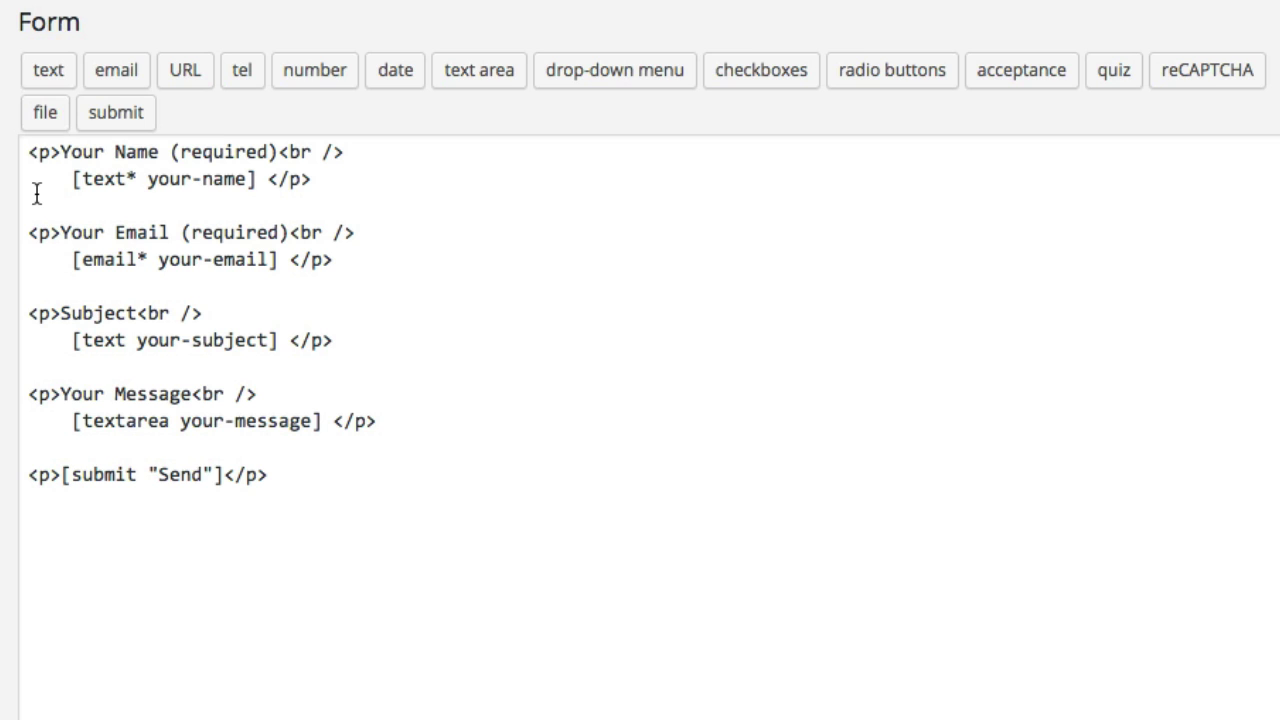
# Replace the default form code with a clearfix wrapper holding name fields left and email/phone right
pyautogui.click(27, 149)
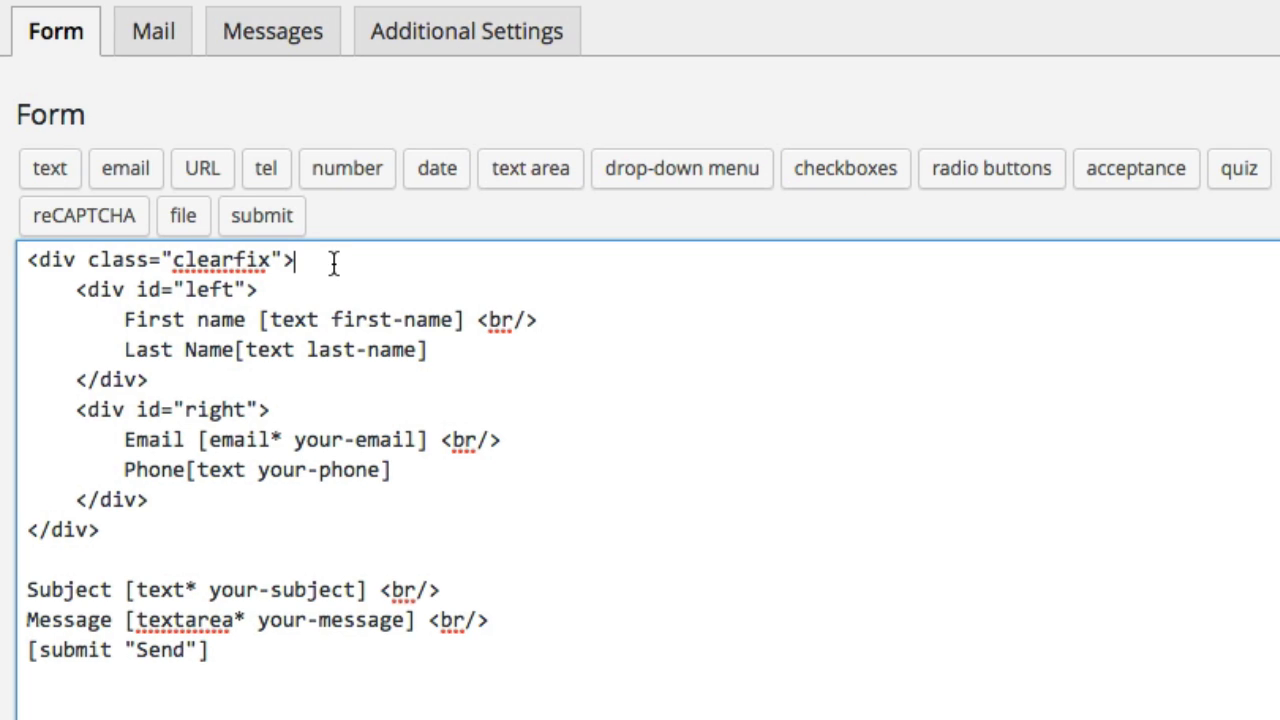
pyautogui.moveTo(334, 262); pyautogui.dragTo(20, 260)
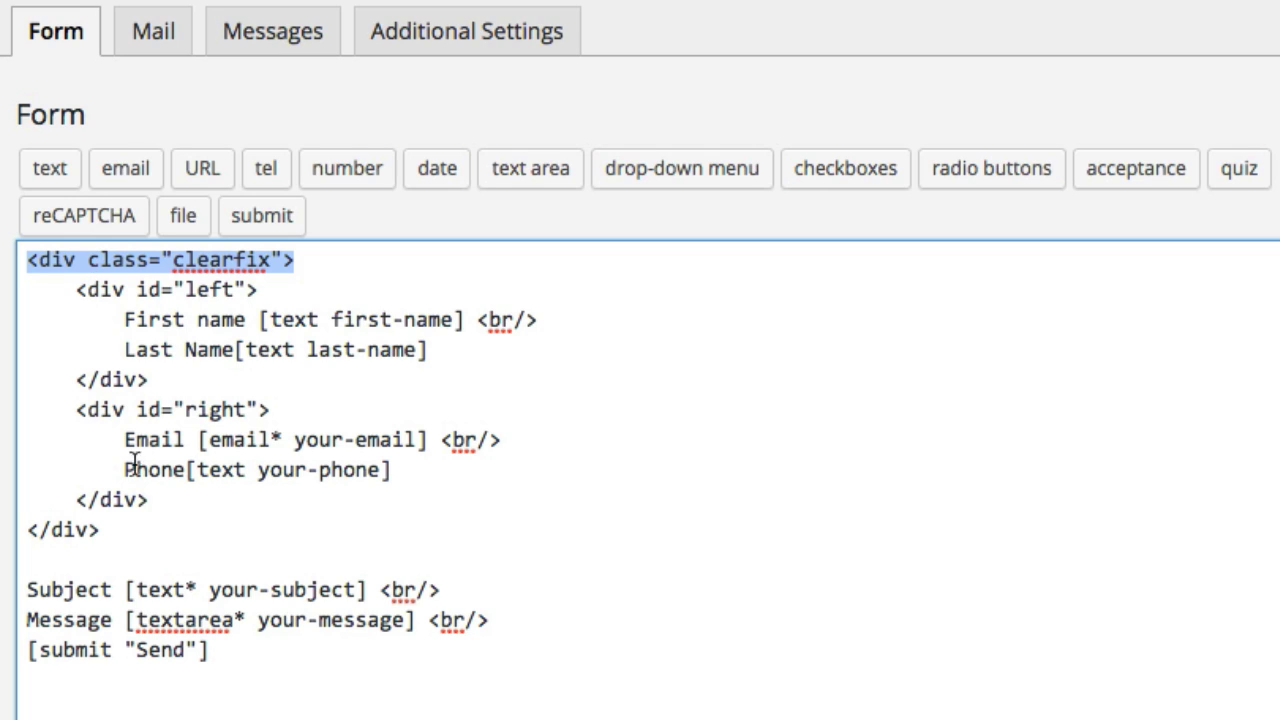
# Review the left and right div blocks, then place the caret between 'Phone' and its field tag
pyautogui.moveTo(113, 537); pyautogui.dragTo(26, 537)
pyautogui.click(152, 502)
pyautogui.moveTo(134, 486); pyautogui.dragTo(29, 294)
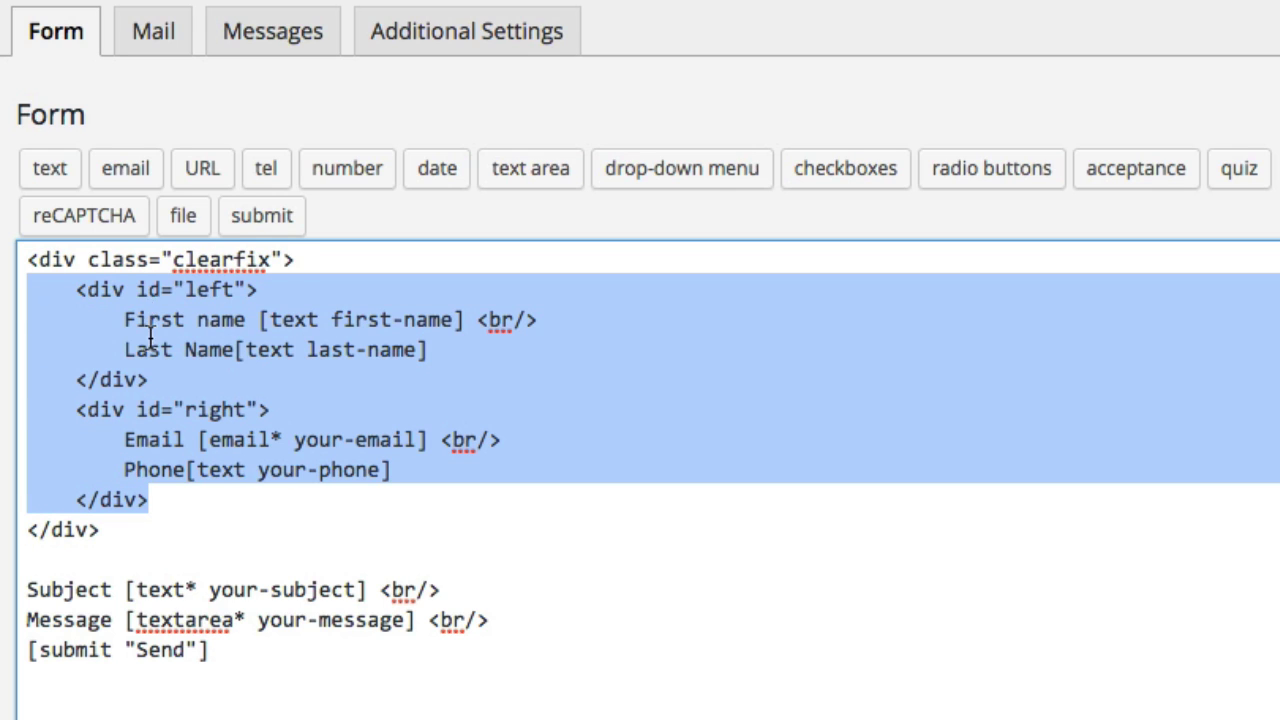
pyautogui.click(189, 380)
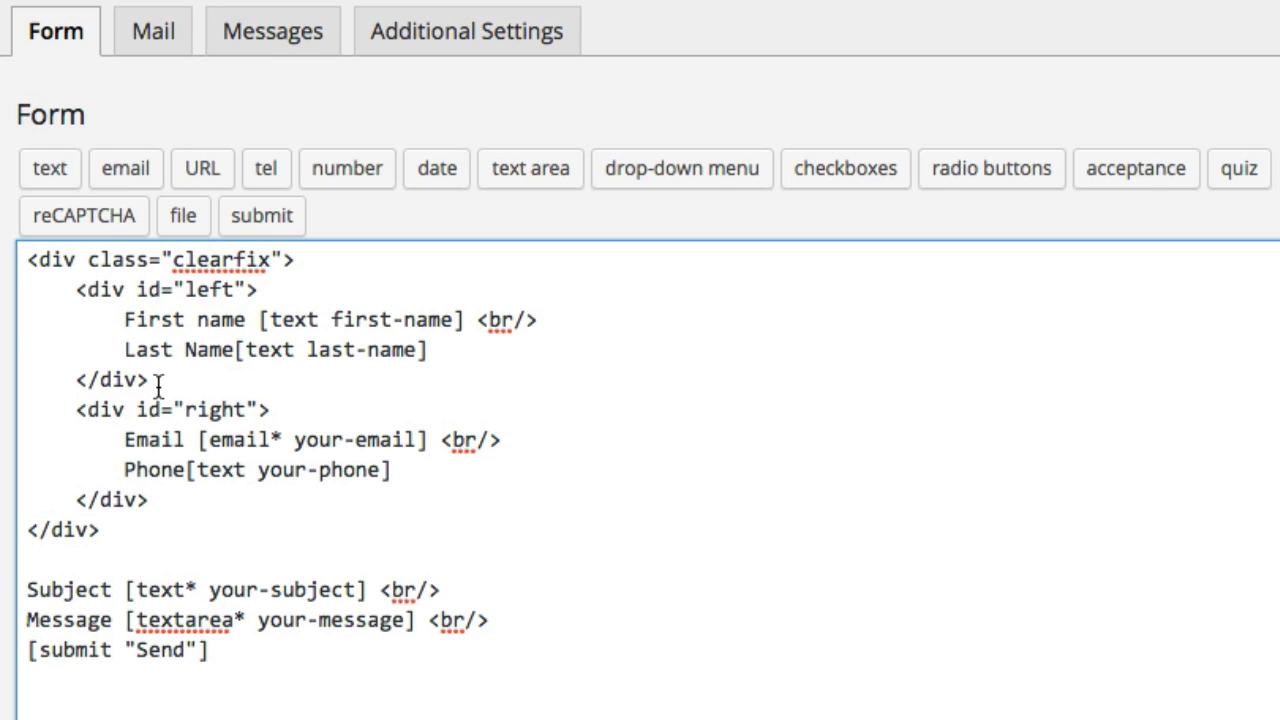
pyautogui.moveTo(150, 380); pyautogui.dragTo(16, 292)
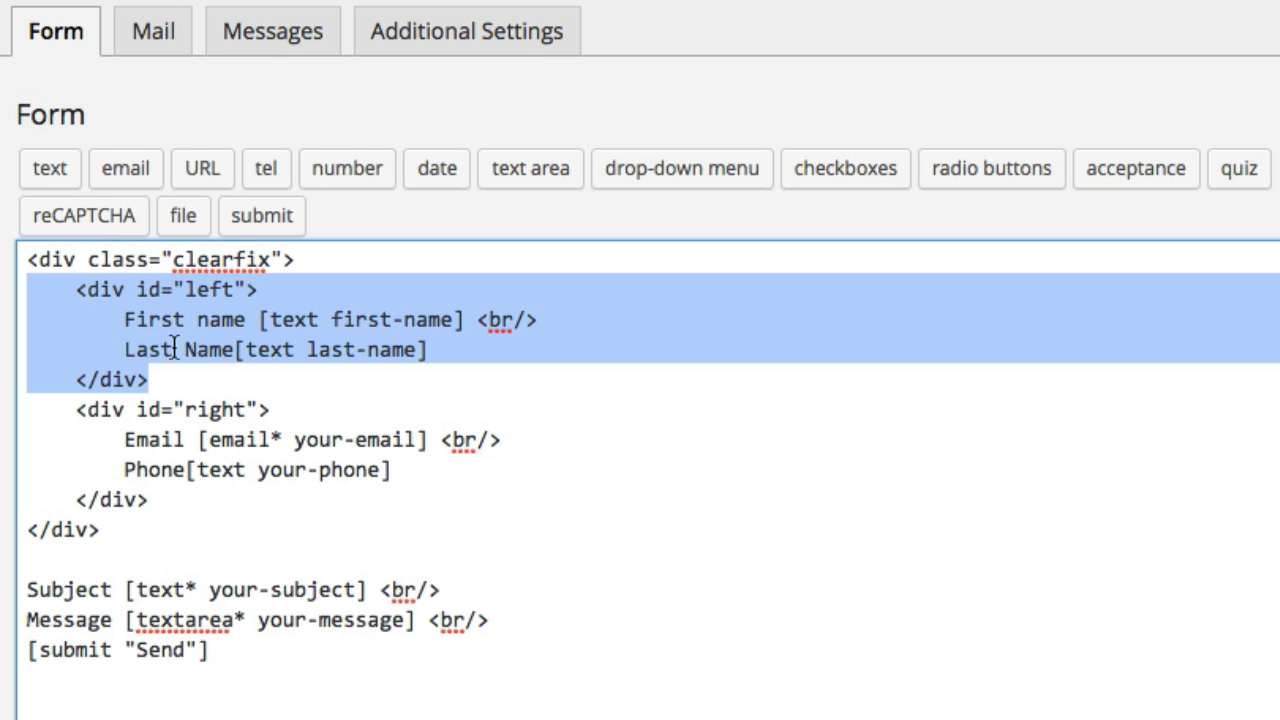
pyautogui.click(527, 320)
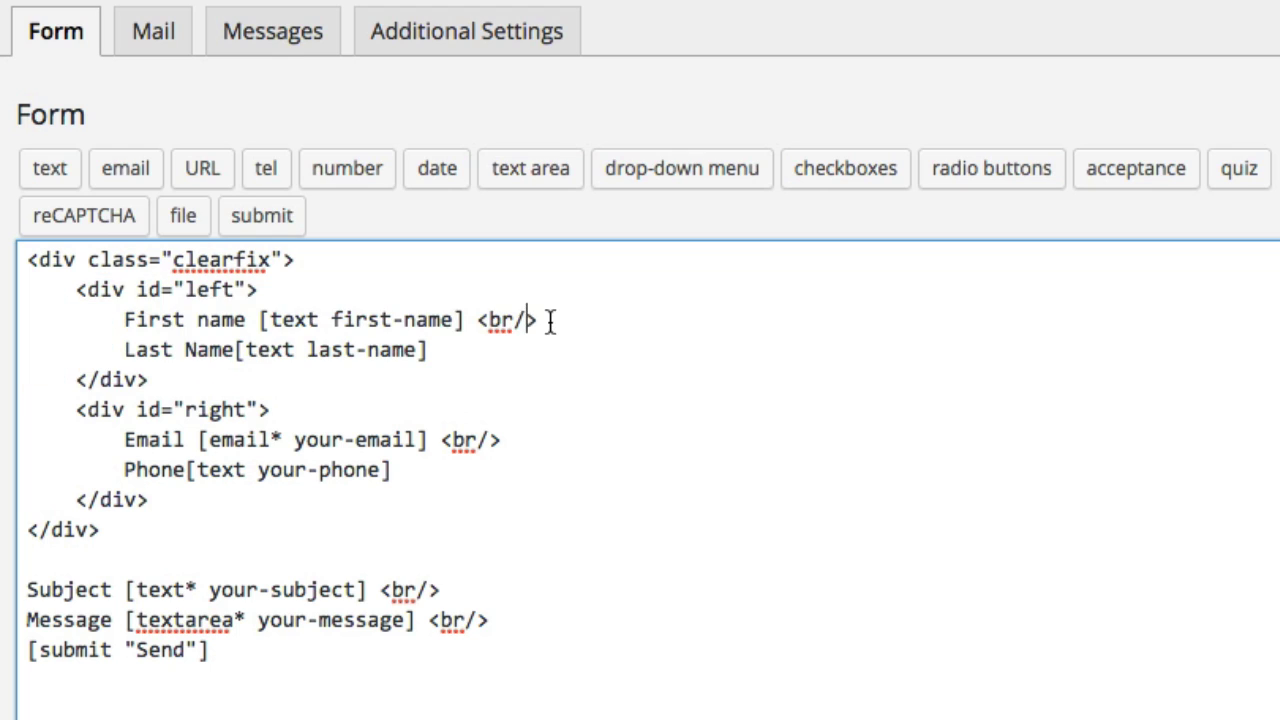
pyautogui.moveTo(533, 321); pyautogui.dragTo(469, 322)
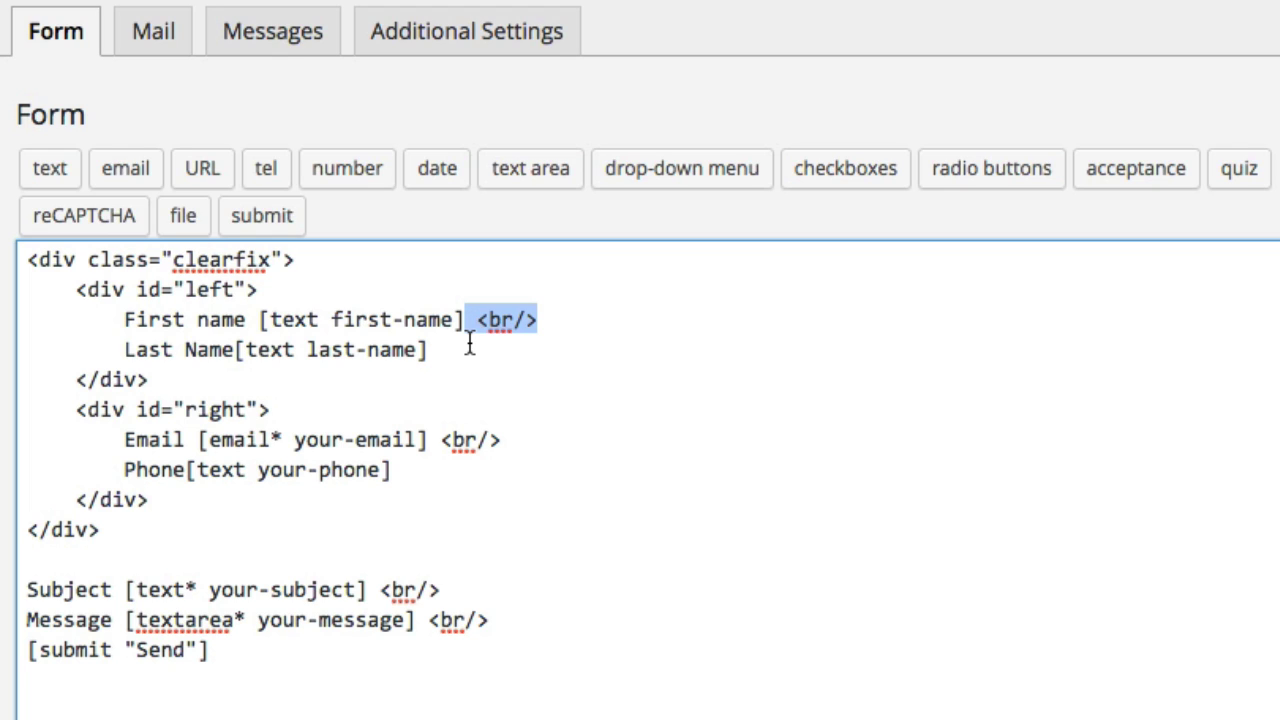
pyautogui.moveTo(77, 409); pyautogui.dragTo(177, 501)
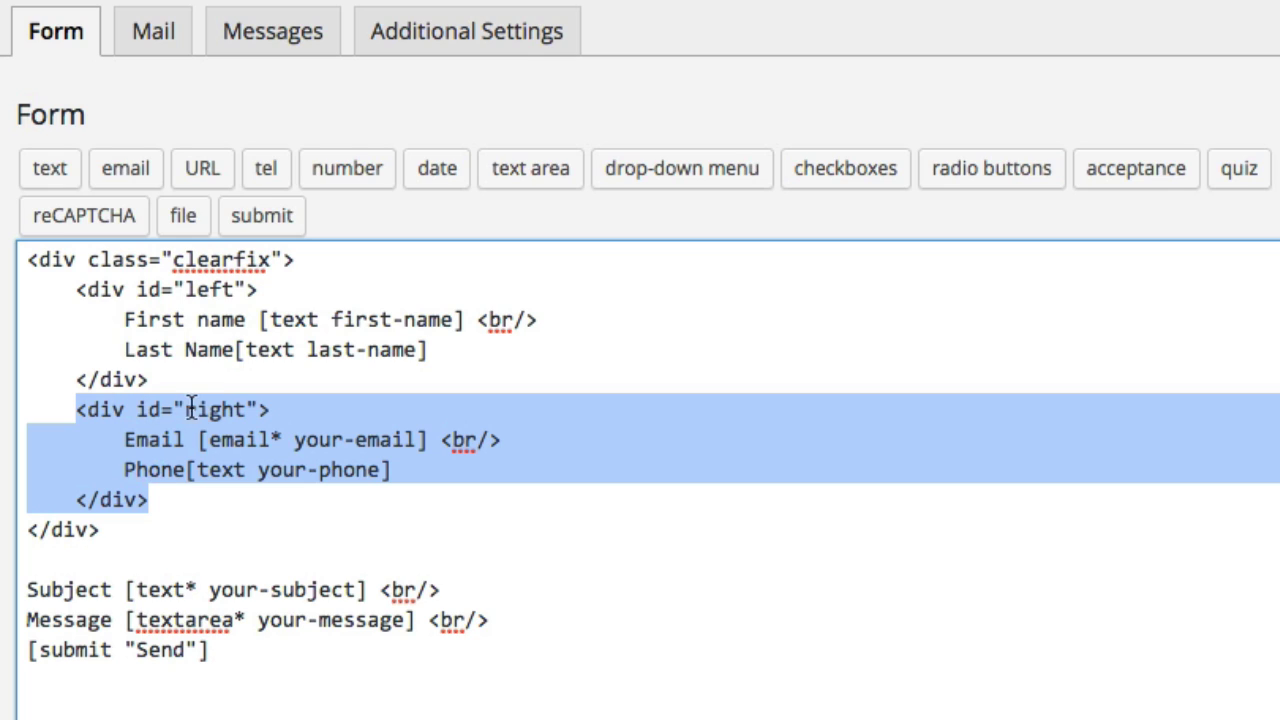
pyautogui.click(184, 466)
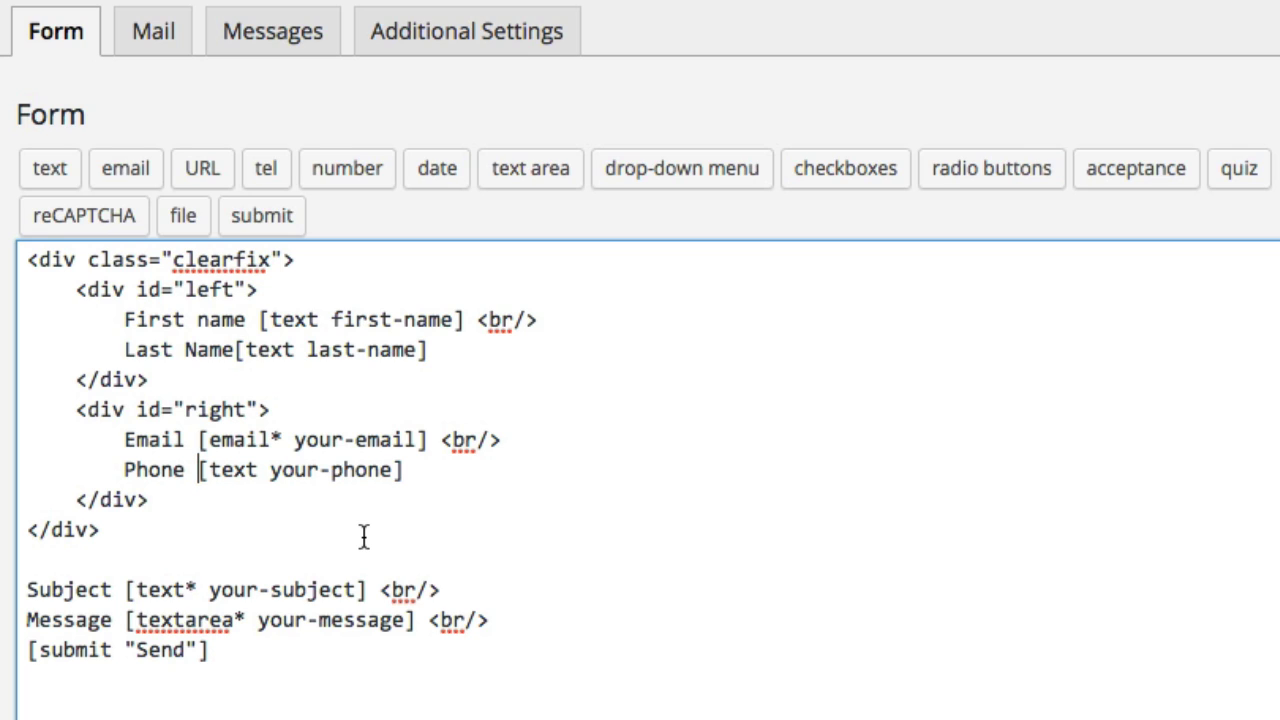
# Add <br /> after the Last Name field and a new 'How Did You Find Us?' line below
pyautogui.click(464, 349)
pyautogui.write('<br />')
pyautogui.press('Return')
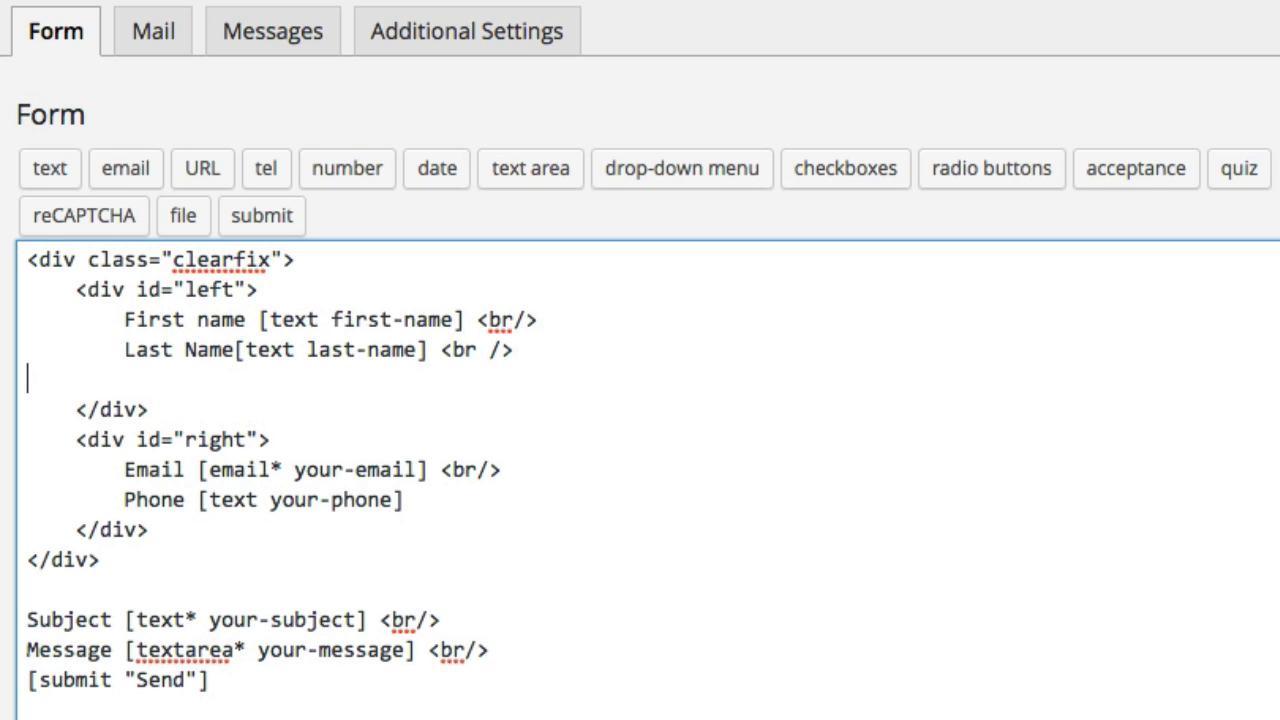
pyautogui.write('How Did You Find Us?')
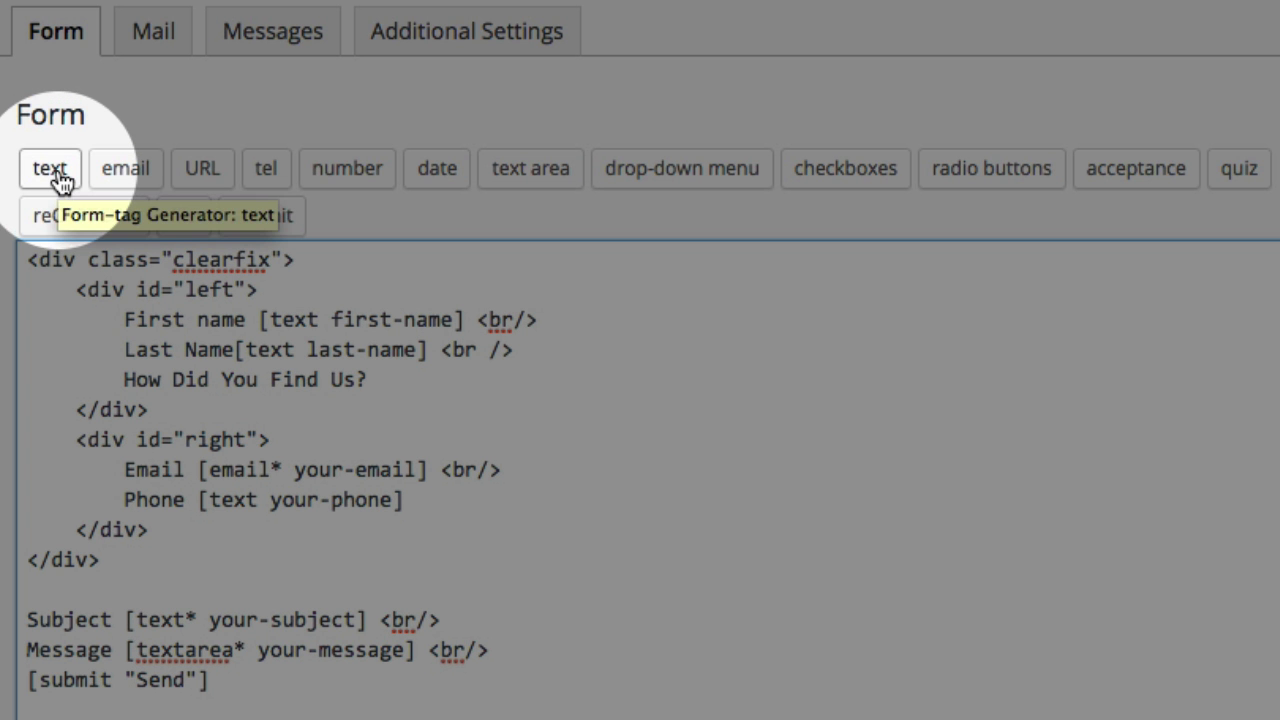
# Generate a single-line text tag named text-find-us with an empty default value
pyautogui.click(55, 176)
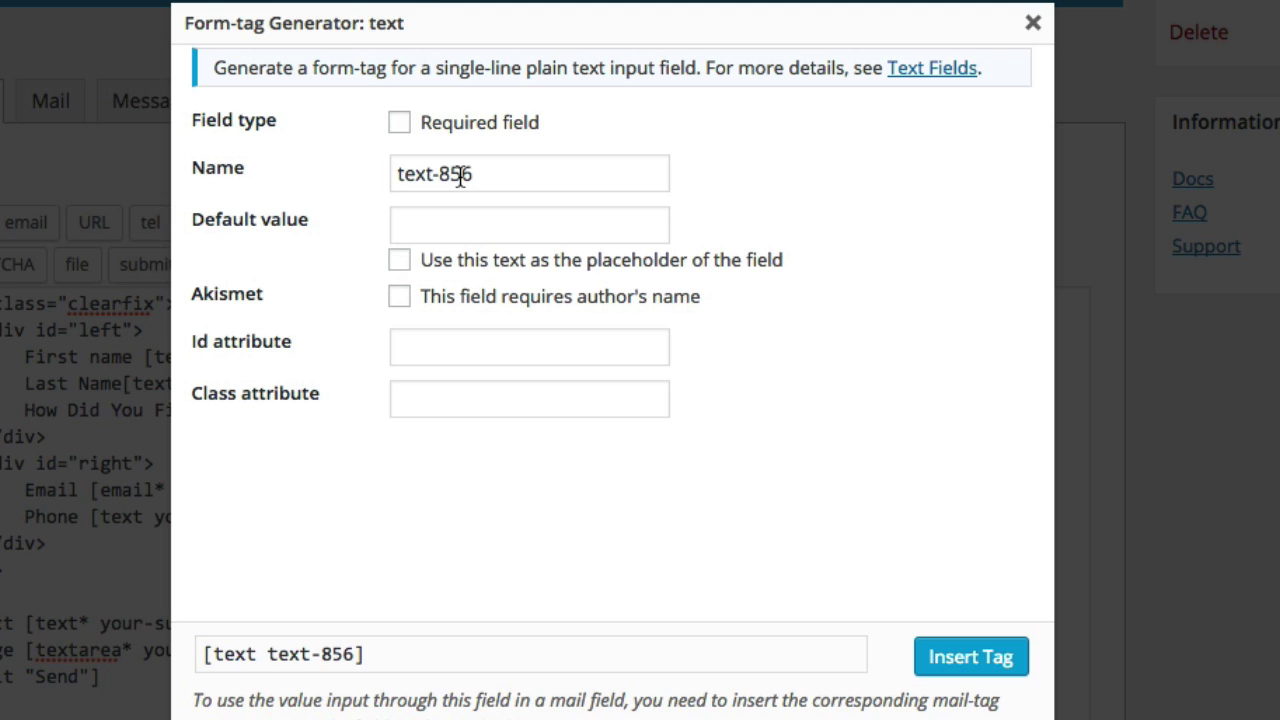
pyautogui.doubleClick(460, 177)
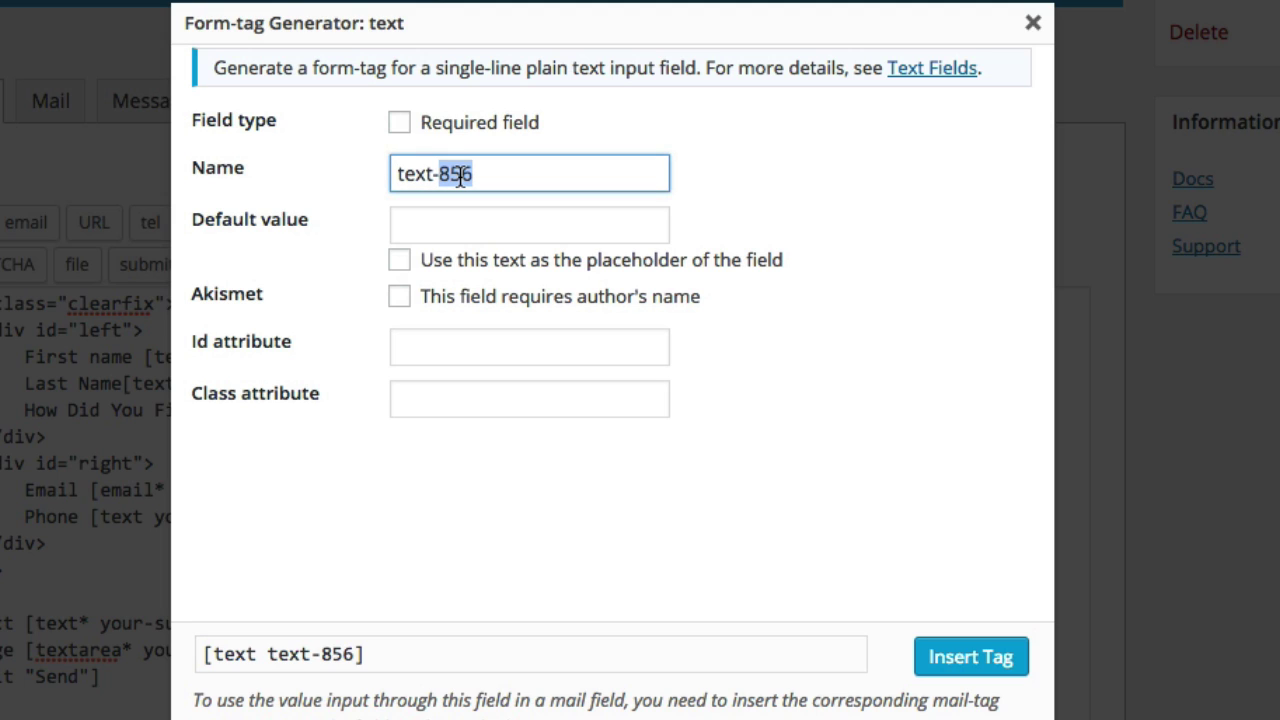
pyautogui.write('find-us')
pyautogui.click(474, 230)
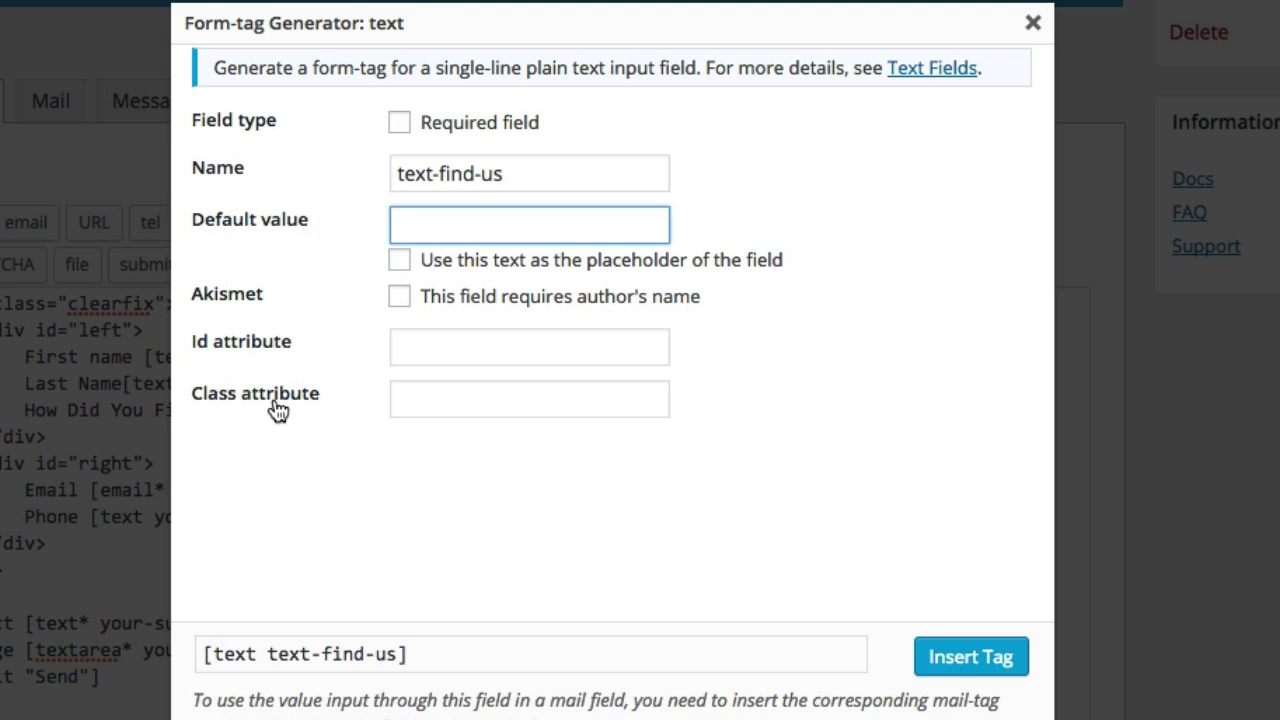
pyautogui.click(706, 387)
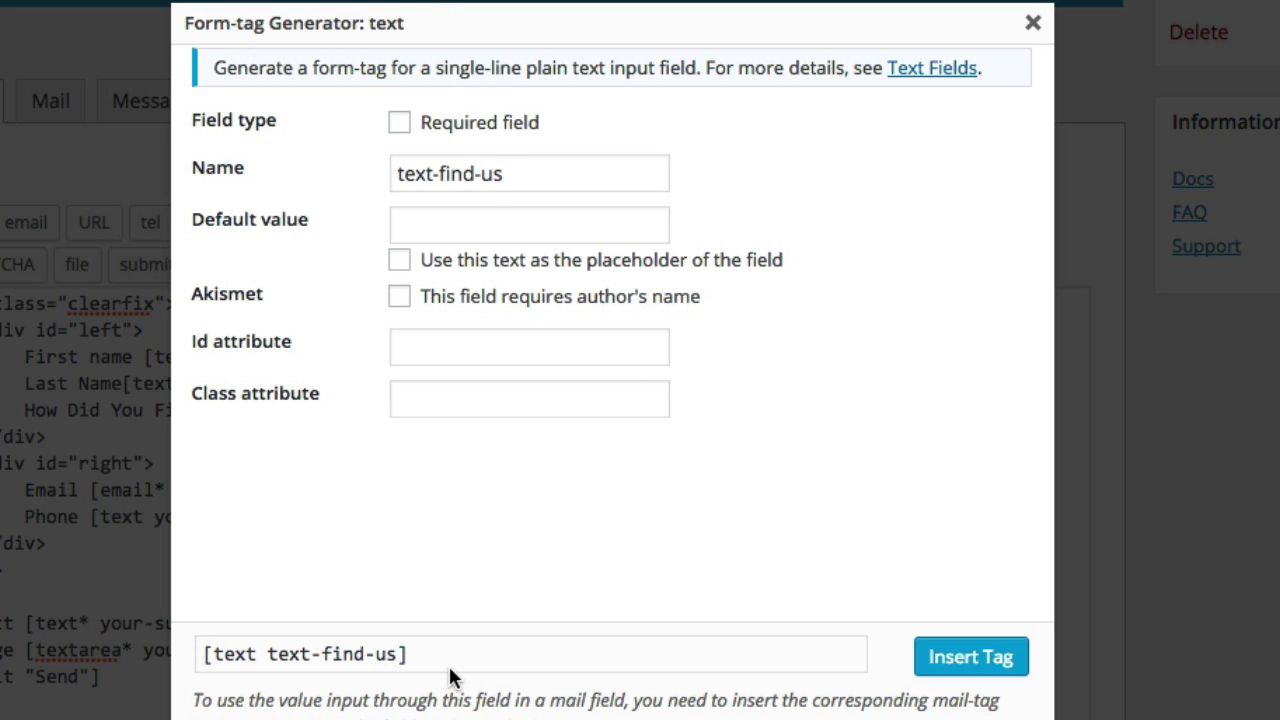
pyautogui.moveTo(415, 654); pyautogui.dragTo(276, 660)
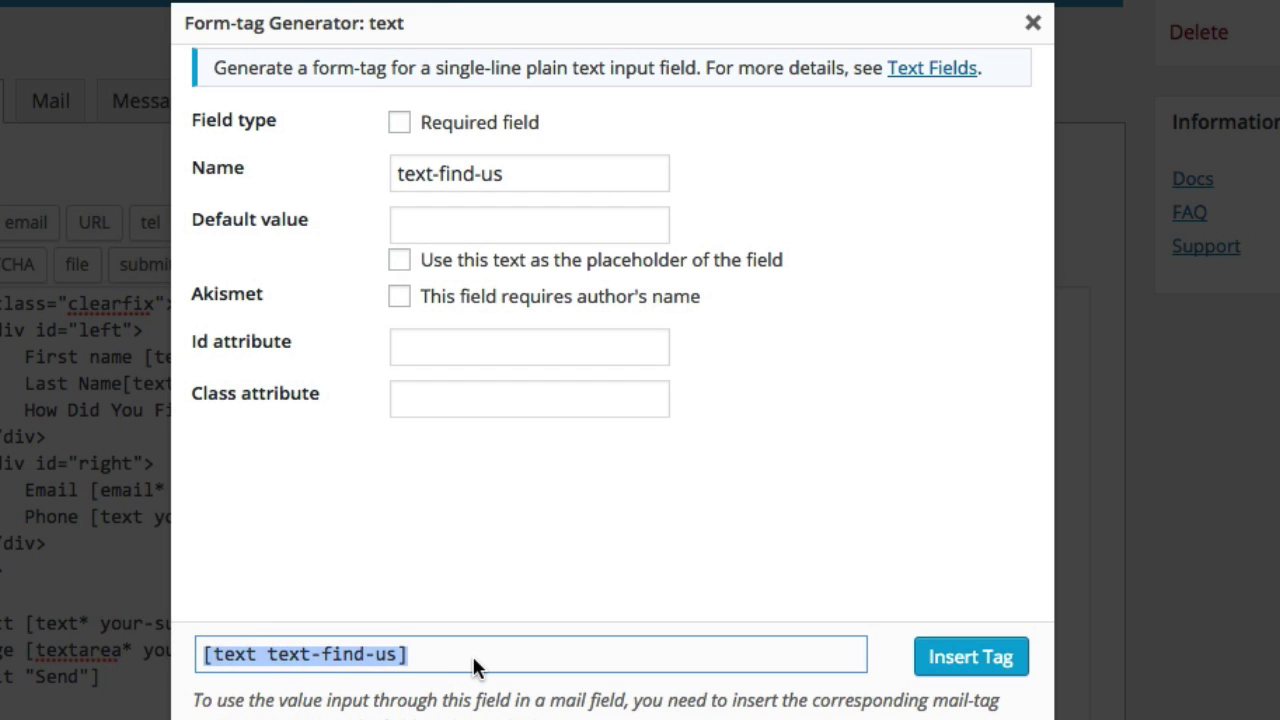
pyautogui.click(472, 654)
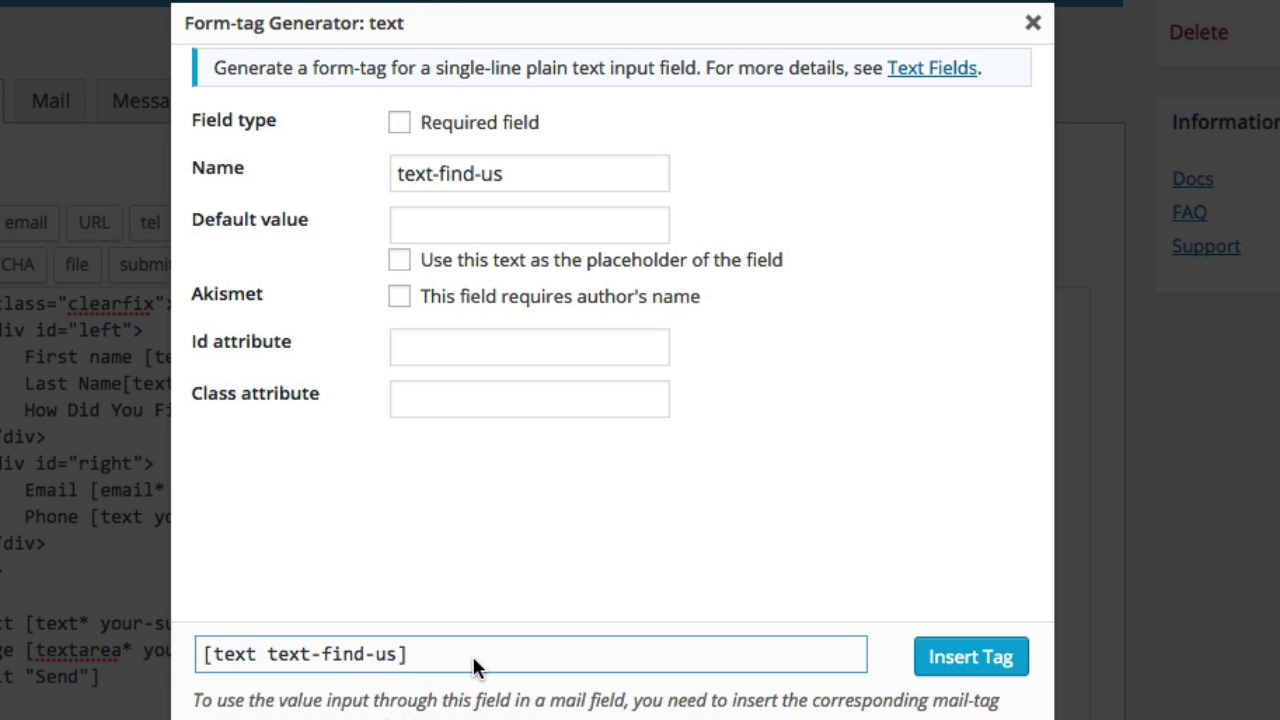
# Try 'How Did You Find Us' as the field's default value and placeholder, then uncheck placeholder
pyautogui.click(432, 228)
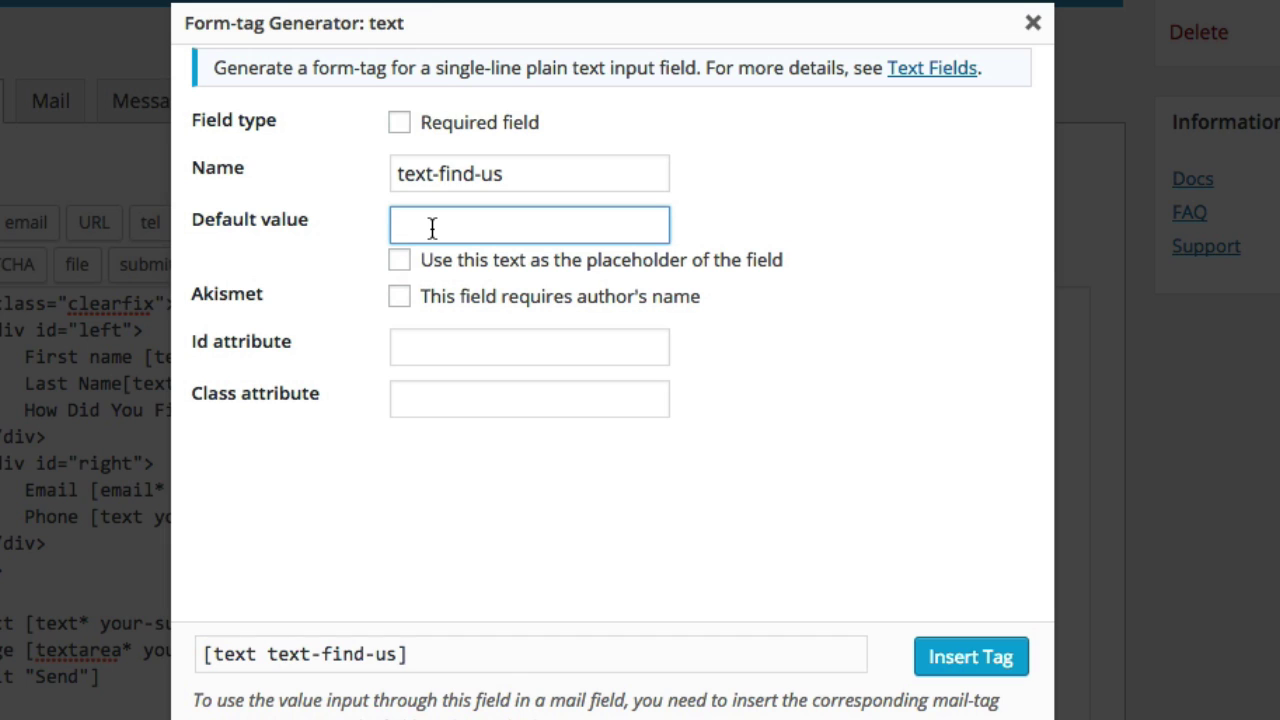
pyautogui.write('How Did YoU Fi')
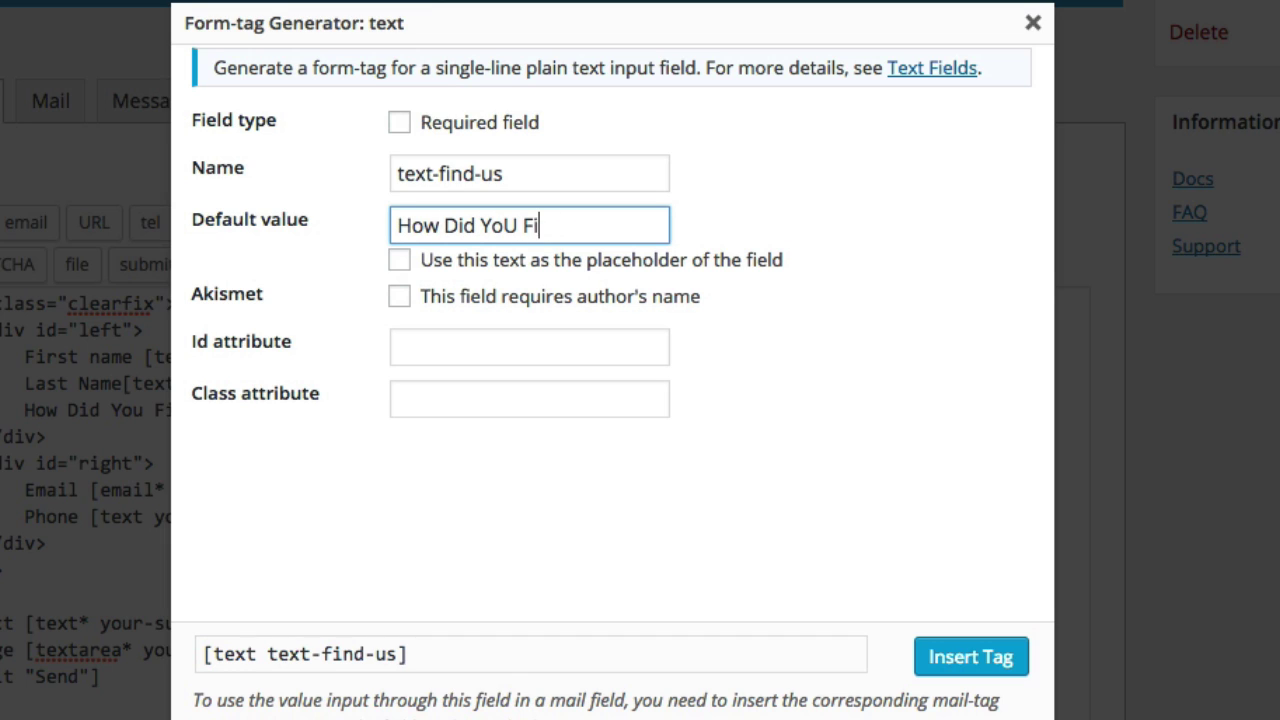
pyautogui.press('BackSpace')
pyautogui.press('BackSpace')
pyautogui.press('BackSpace')
pyautogui.press('BackSpace')
pyautogui.write('u Find Us')
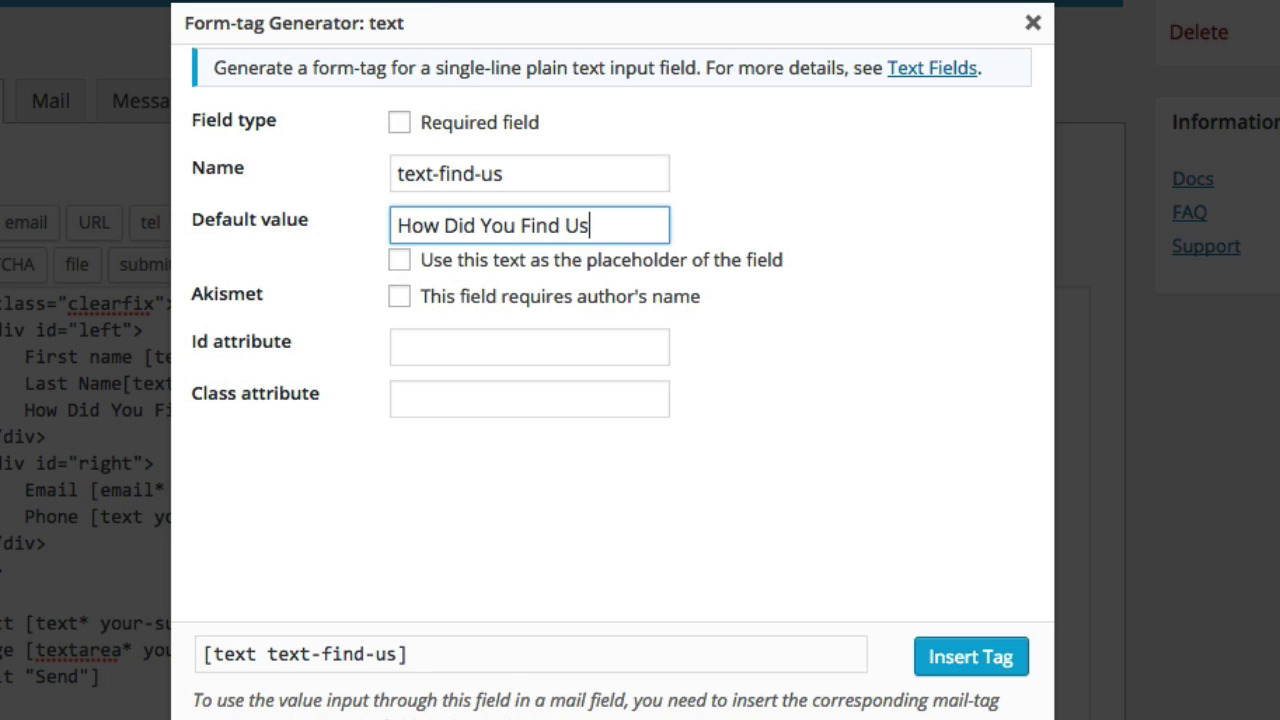
pyautogui.click(402, 262)
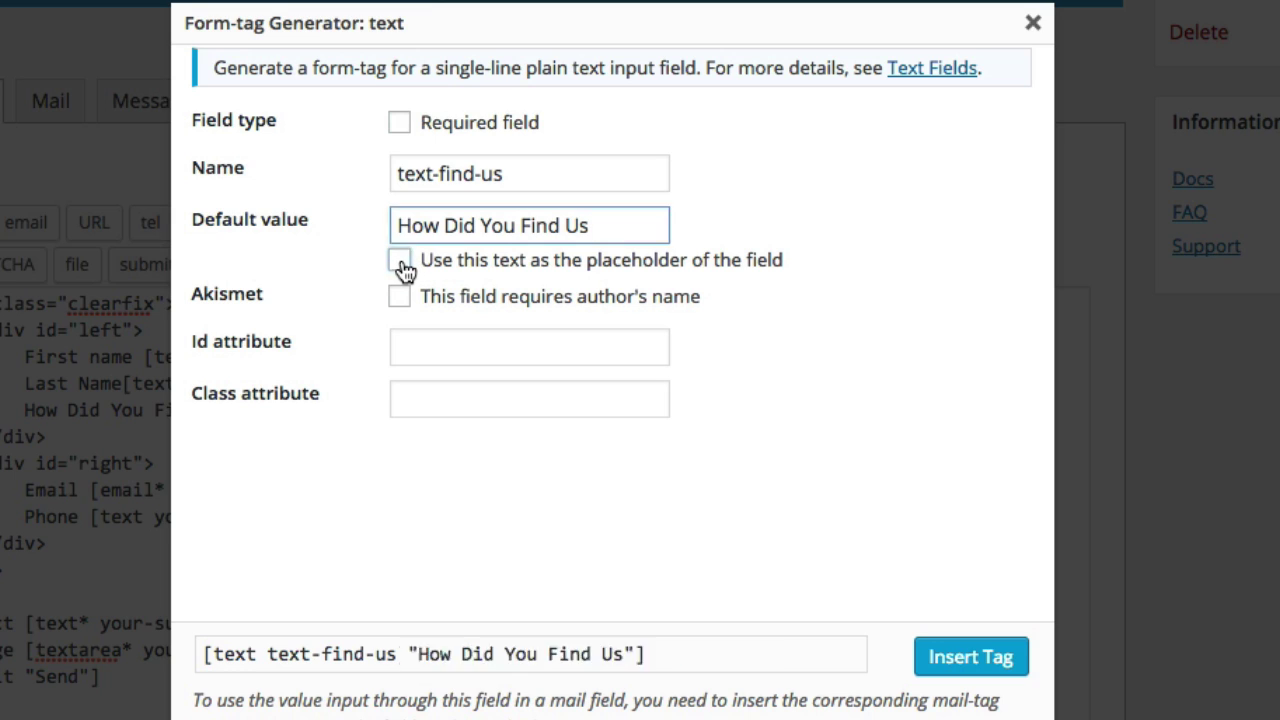
pyautogui.click(400, 262)
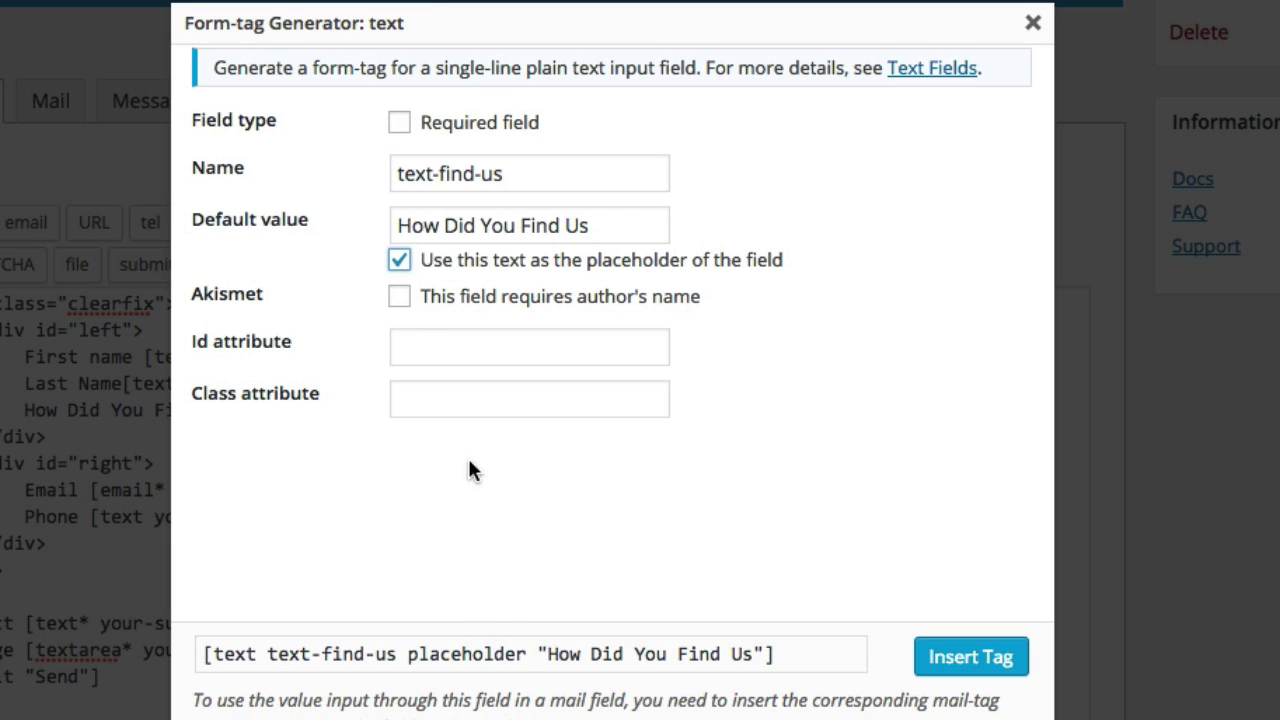
pyautogui.click(399, 260)
# Empty the default value and insert [text text-find-us] into the form
pyautogui.click(458, 228)
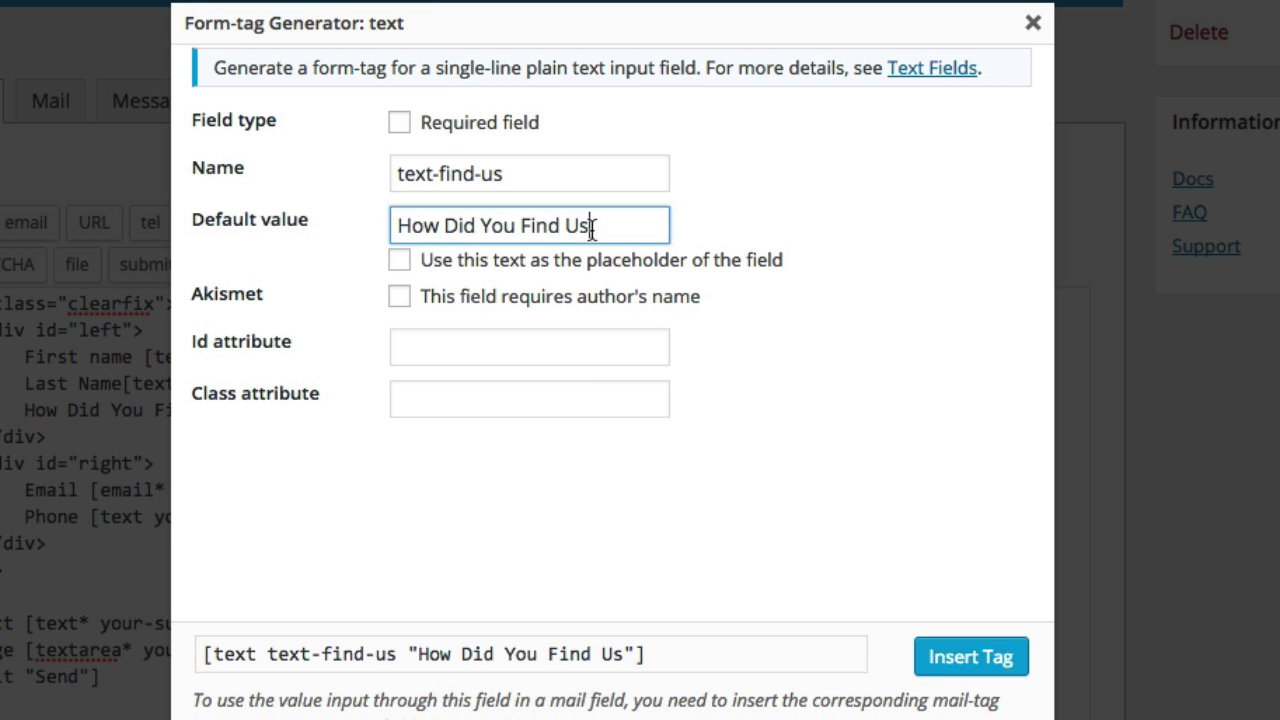
pyautogui.moveTo(592, 229); pyautogui.dragTo(380, 223)
pyautogui.press('BackSpace')
pyautogui.press('Tab')
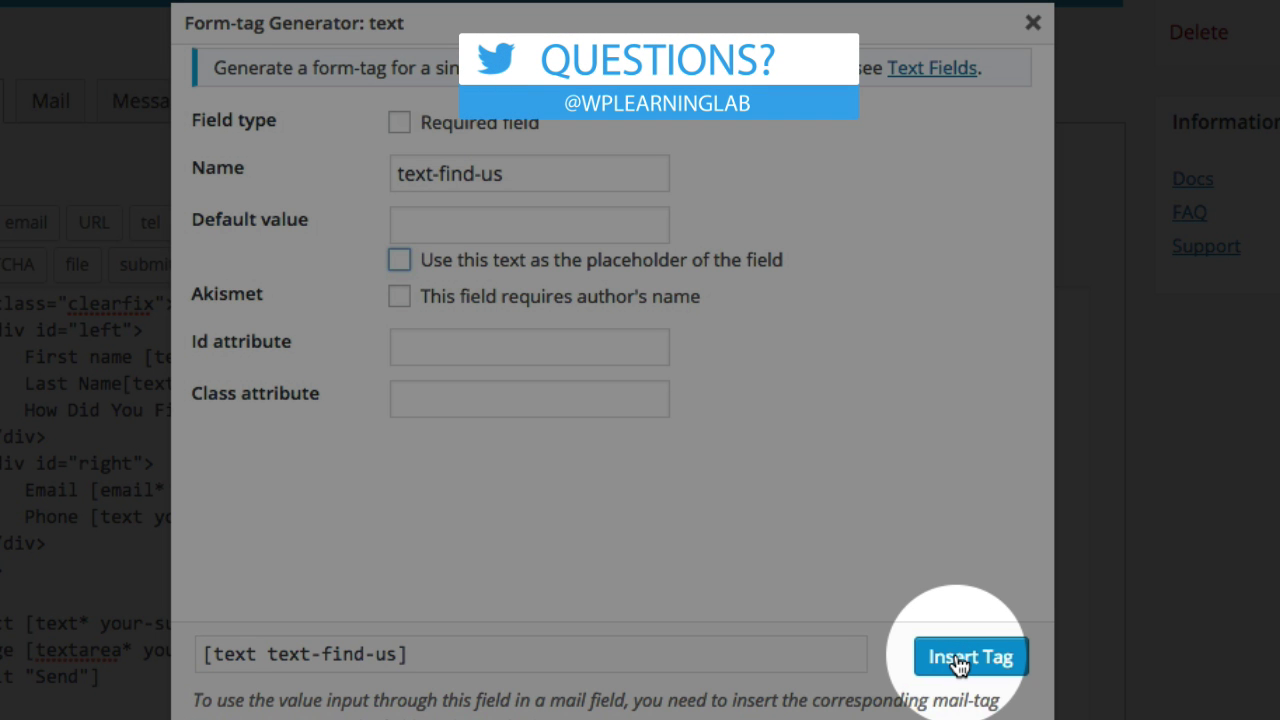
pyautogui.click(960, 662)
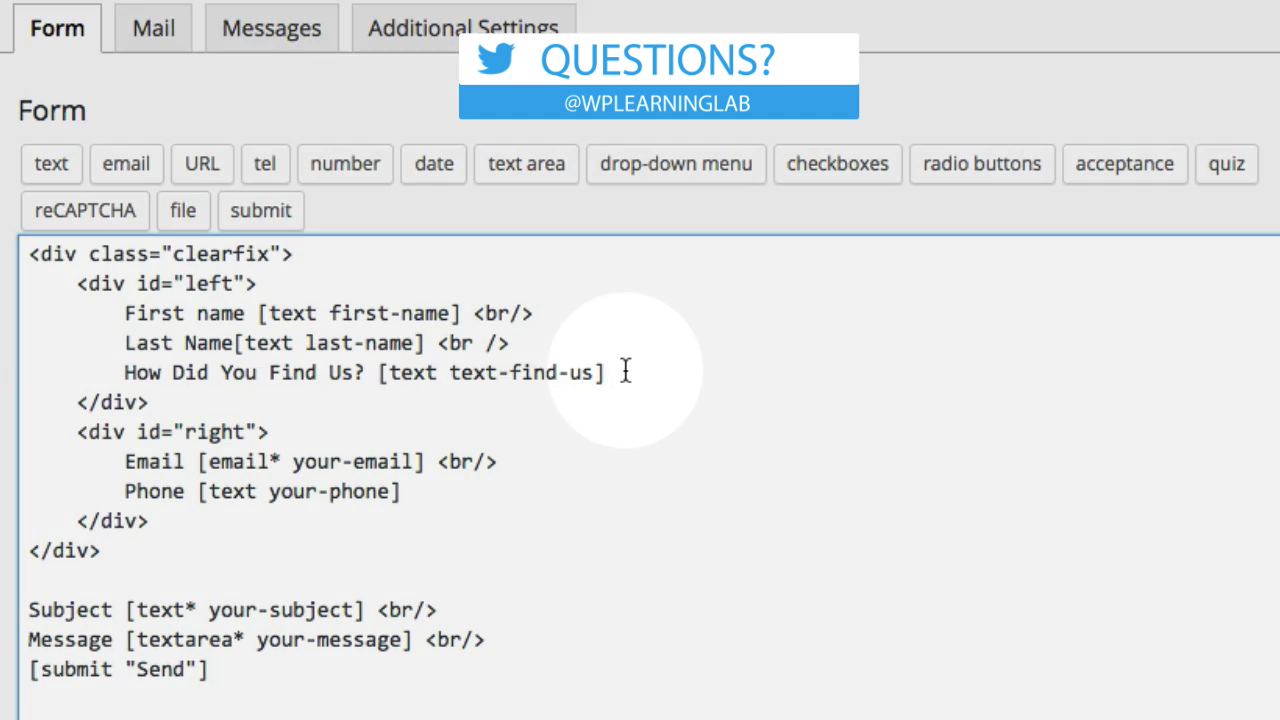
pyautogui.moveTo(620, 372); pyautogui.dragTo(368, 372)
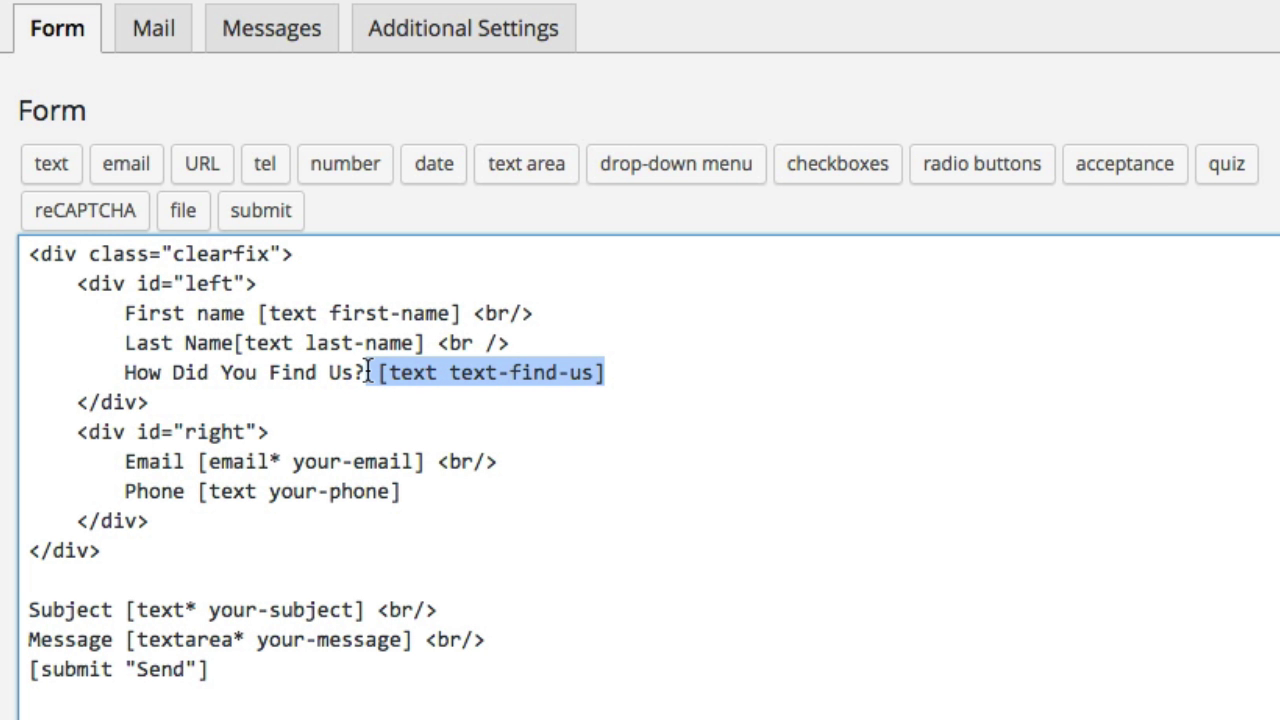
pyautogui.moveTo(77, 283); pyautogui.dragTo(178, 400)
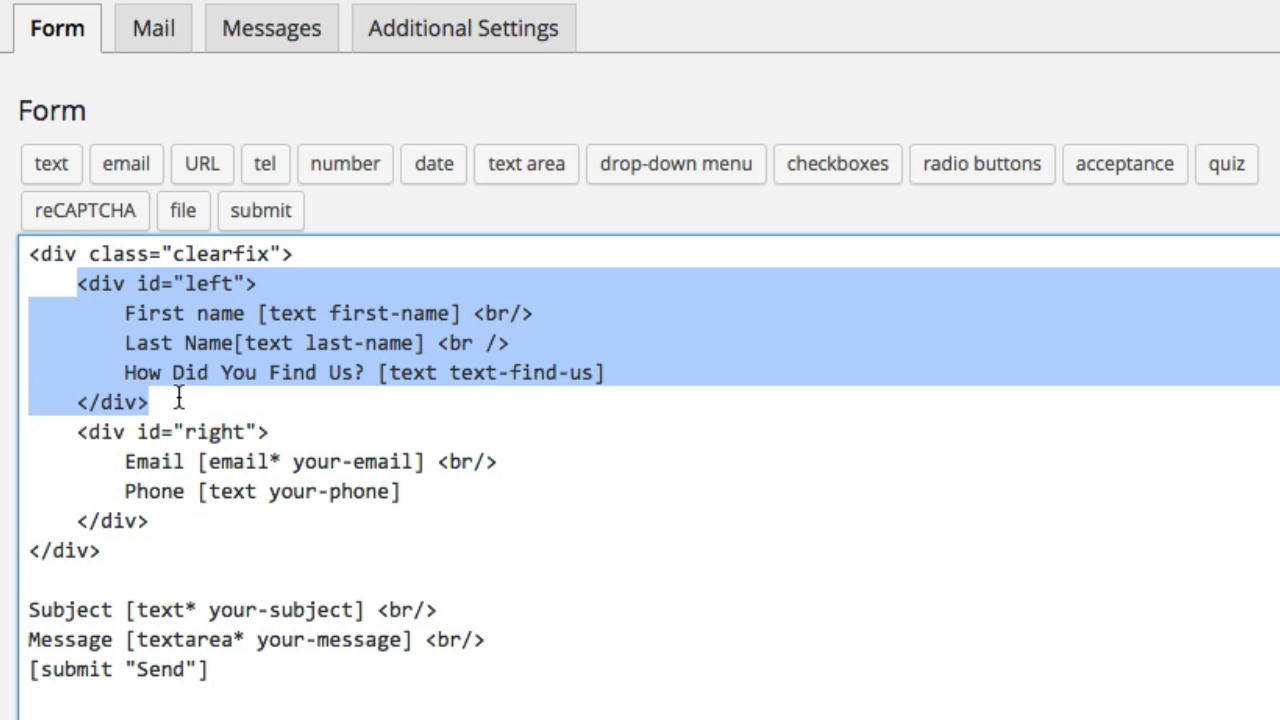
pyautogui.moveTo(78, 431); pyautogui.dragTo(5, 252)
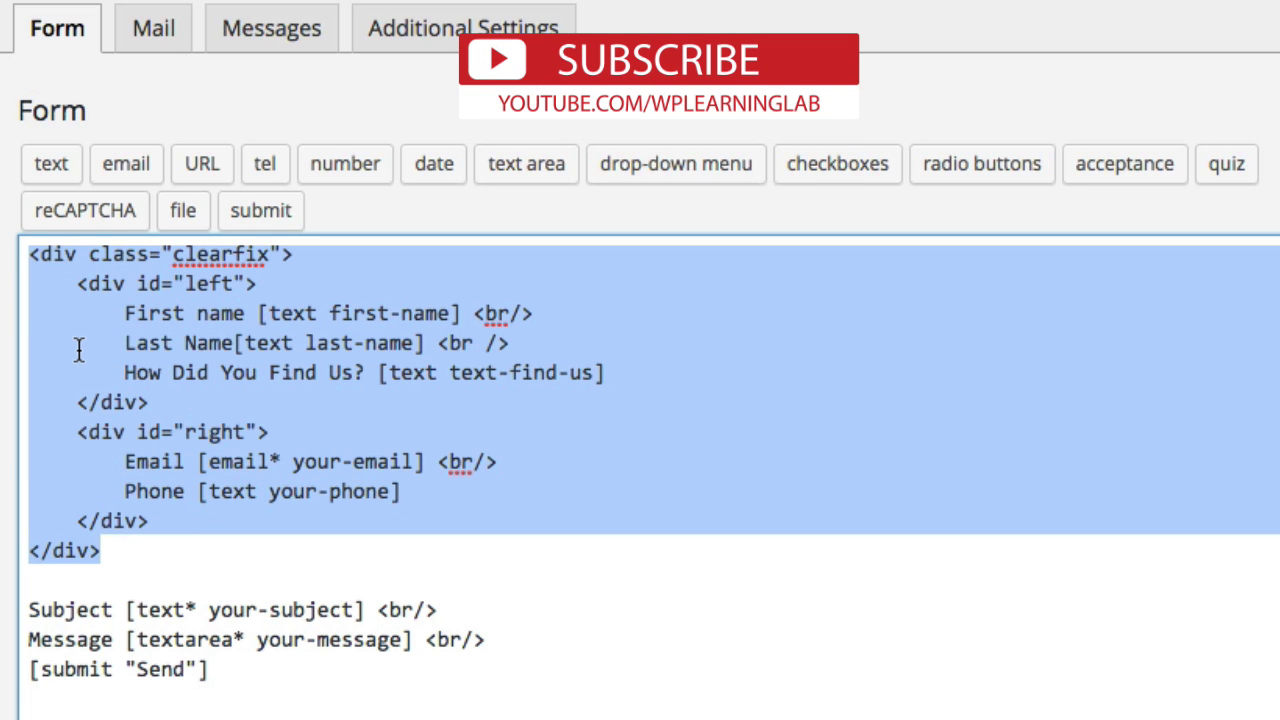
pyautogui.click(63, 596)
pyautogui.moveTo(29, 608); pyautogui.dragTo(260, 669)
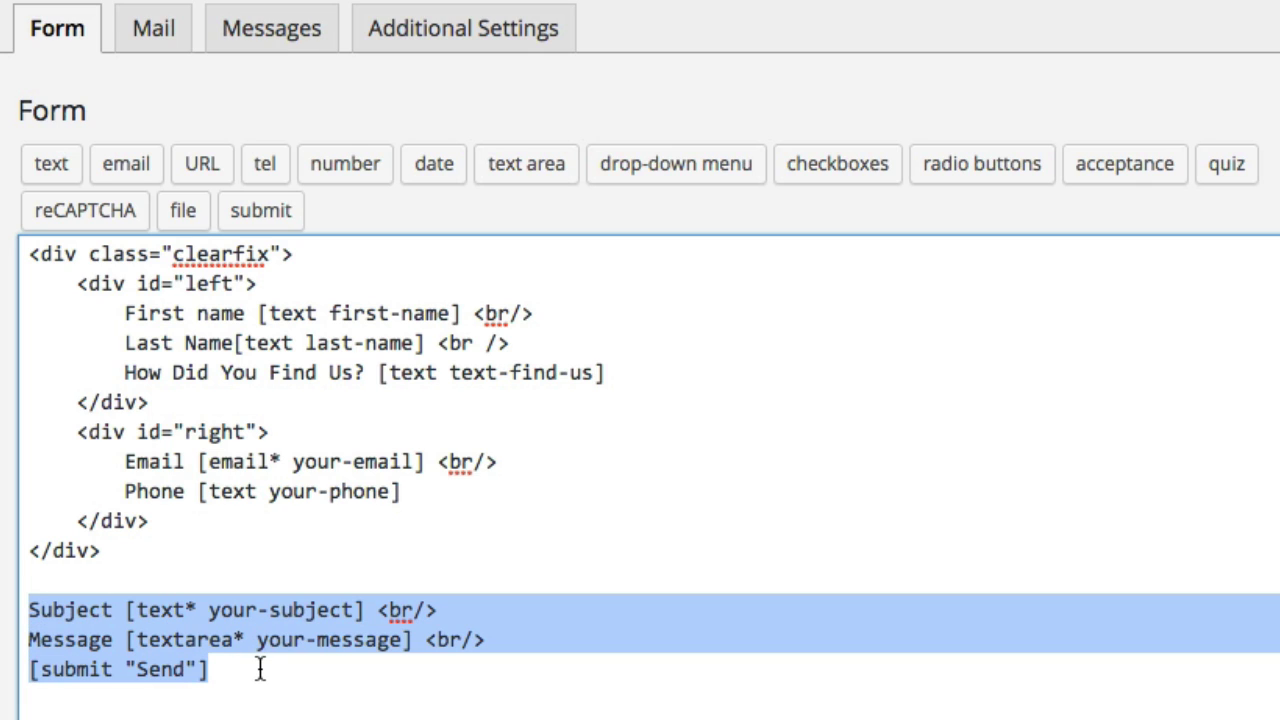
pyautogui.click(391, 583)
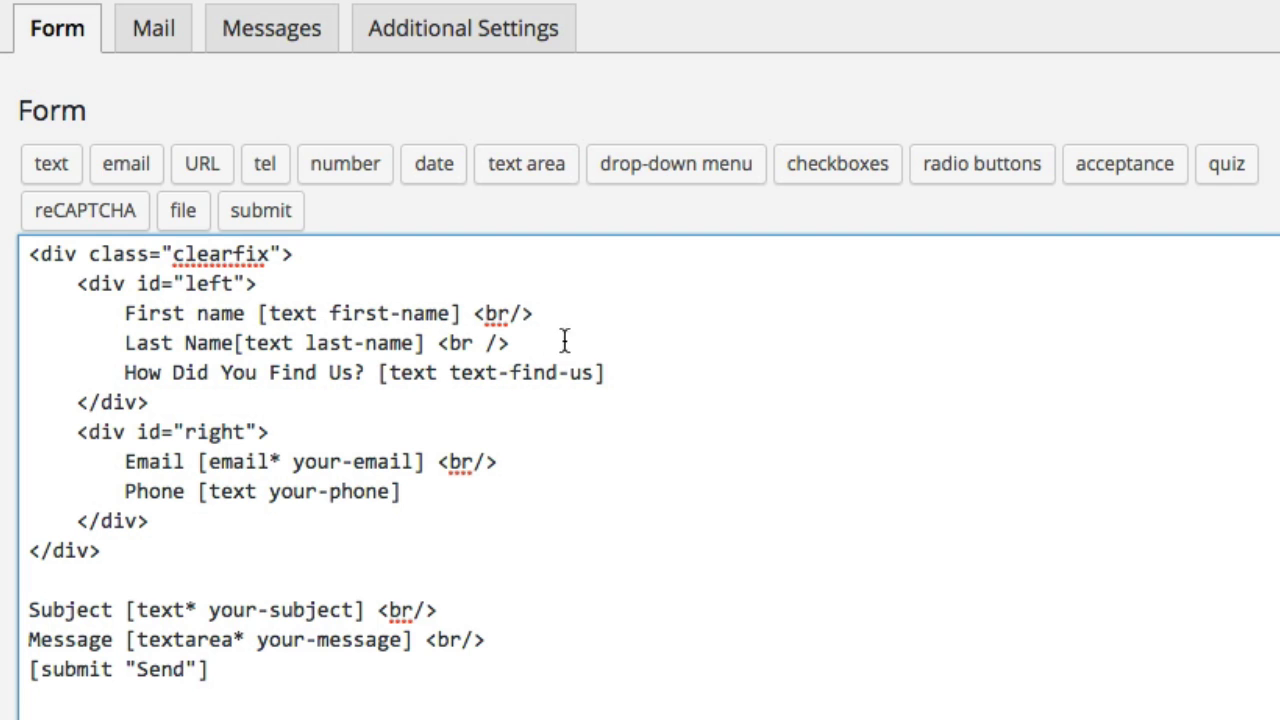
pyautogui.click(622, 372)
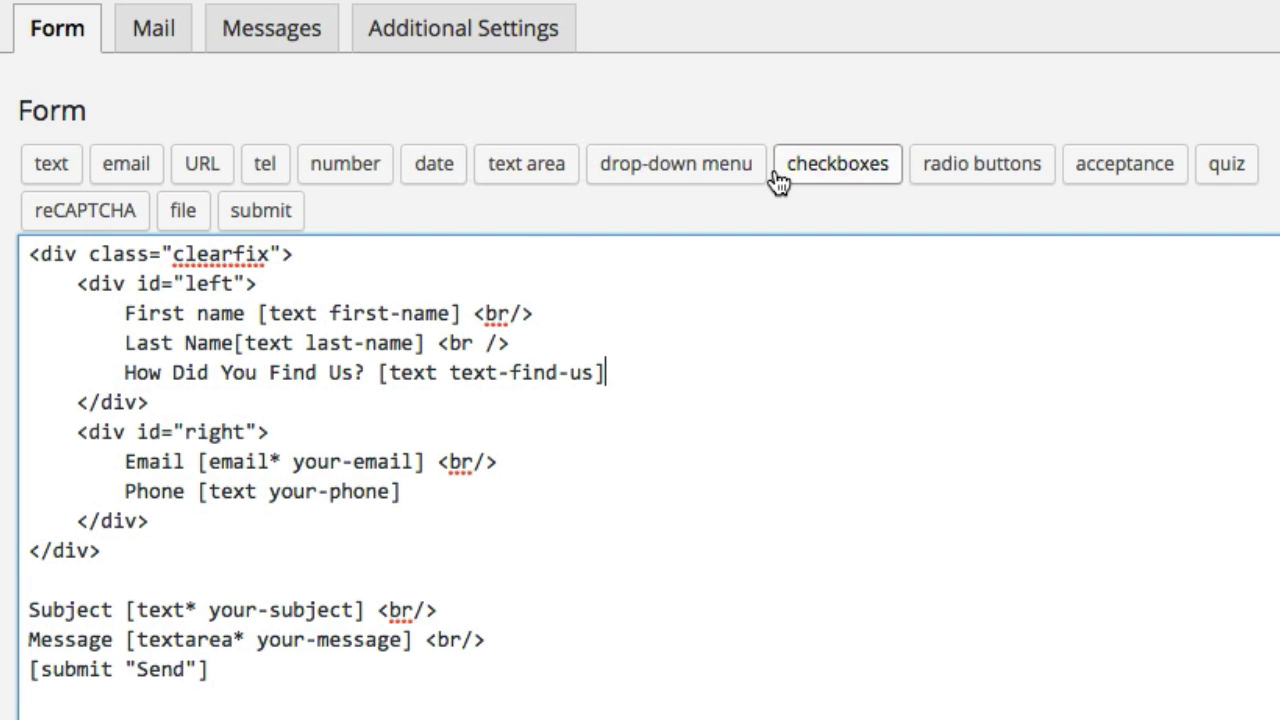
pyautogui.click(866, 175)
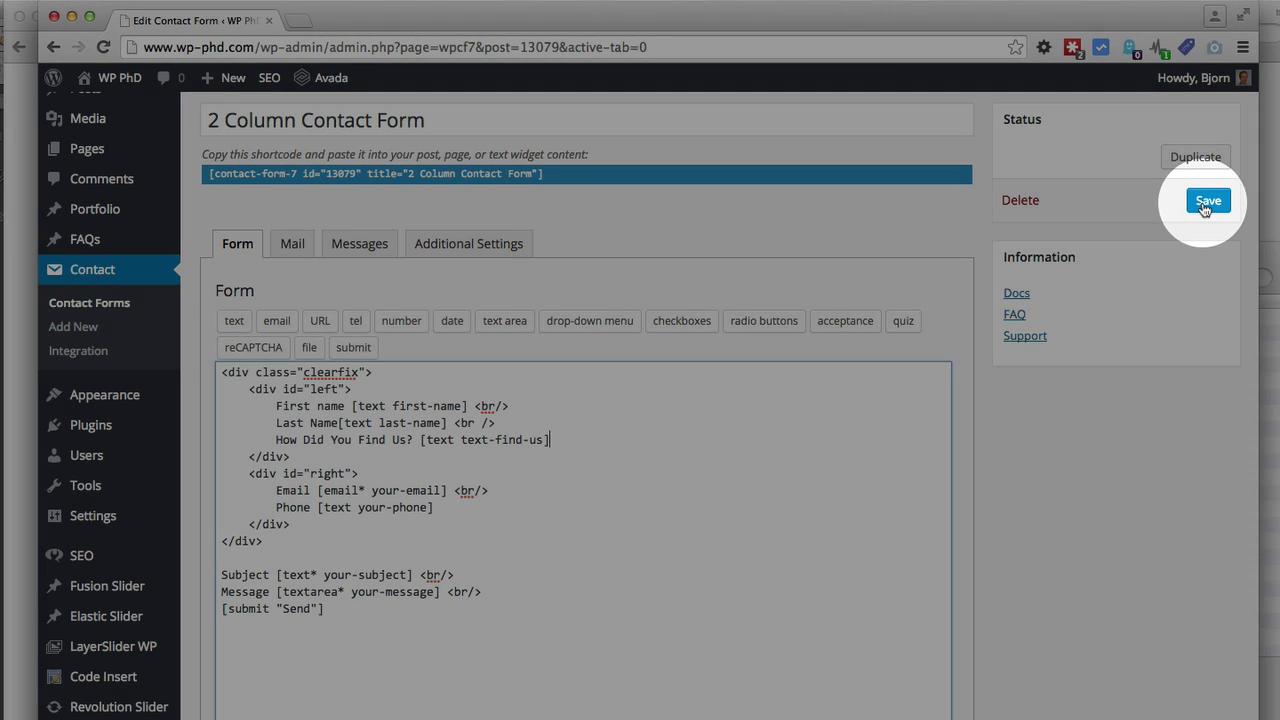
# Save the contact form and switch to its Mail settings
pyautogui.click(1206, 201)
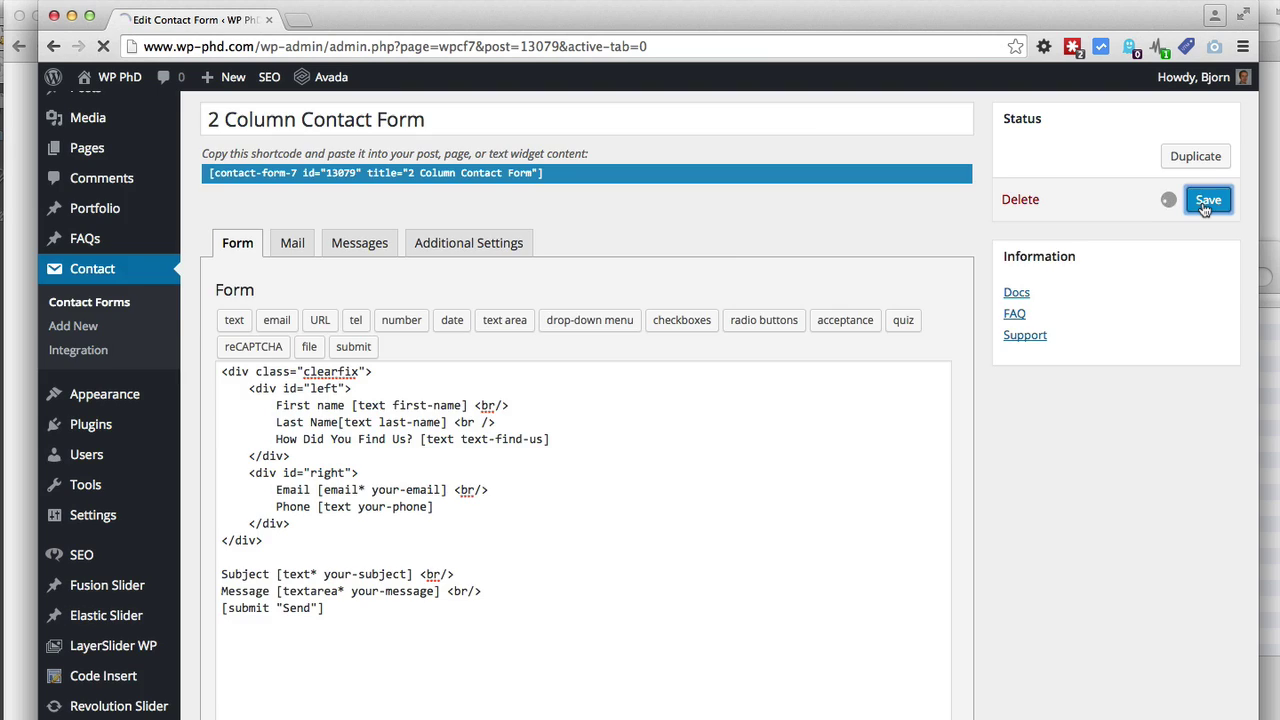
pyautogui.click(293, 346)
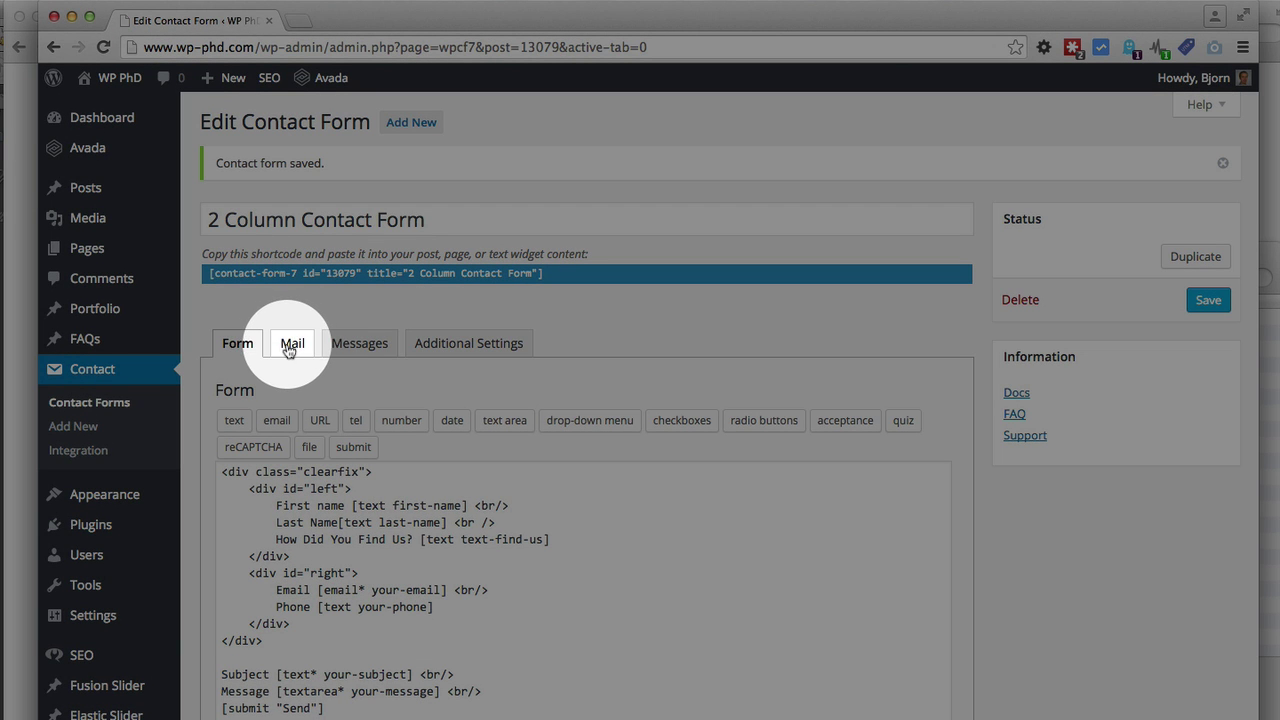
pyautogui.click(289, 346)
pyautogui.scroll(-2, 191, 380)
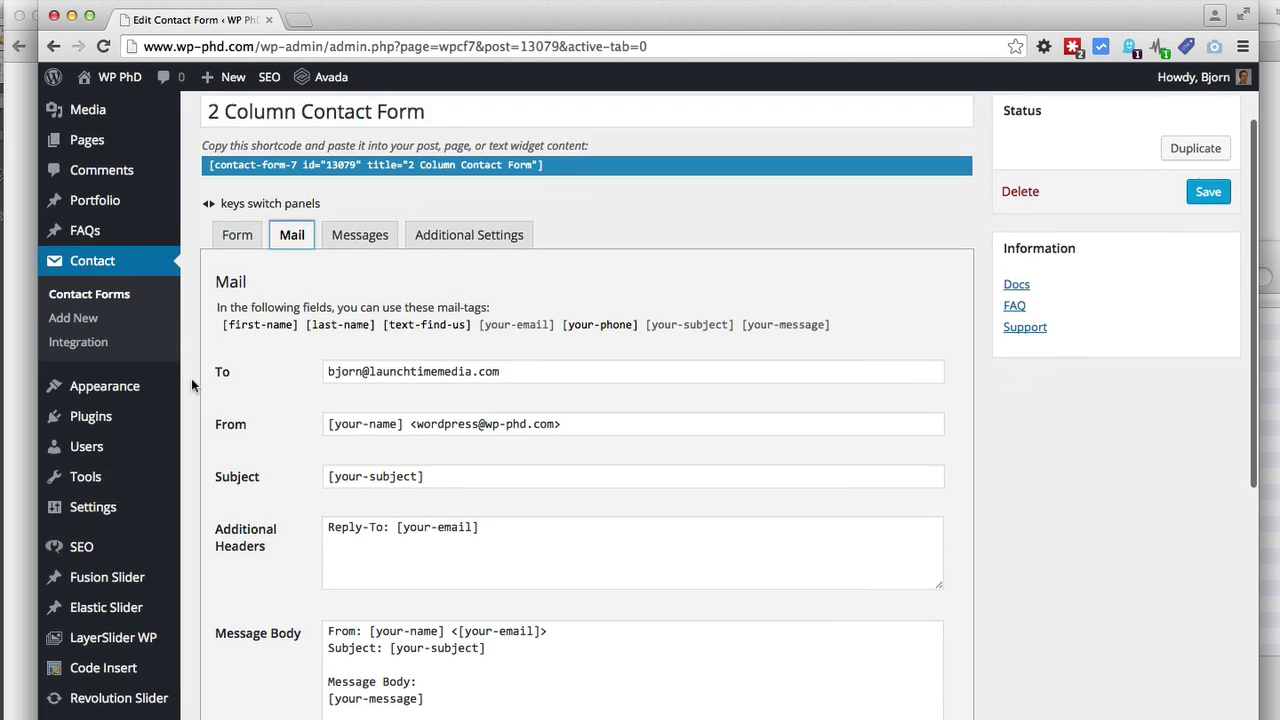
pyautogui.scroll(-1, 191, 378)
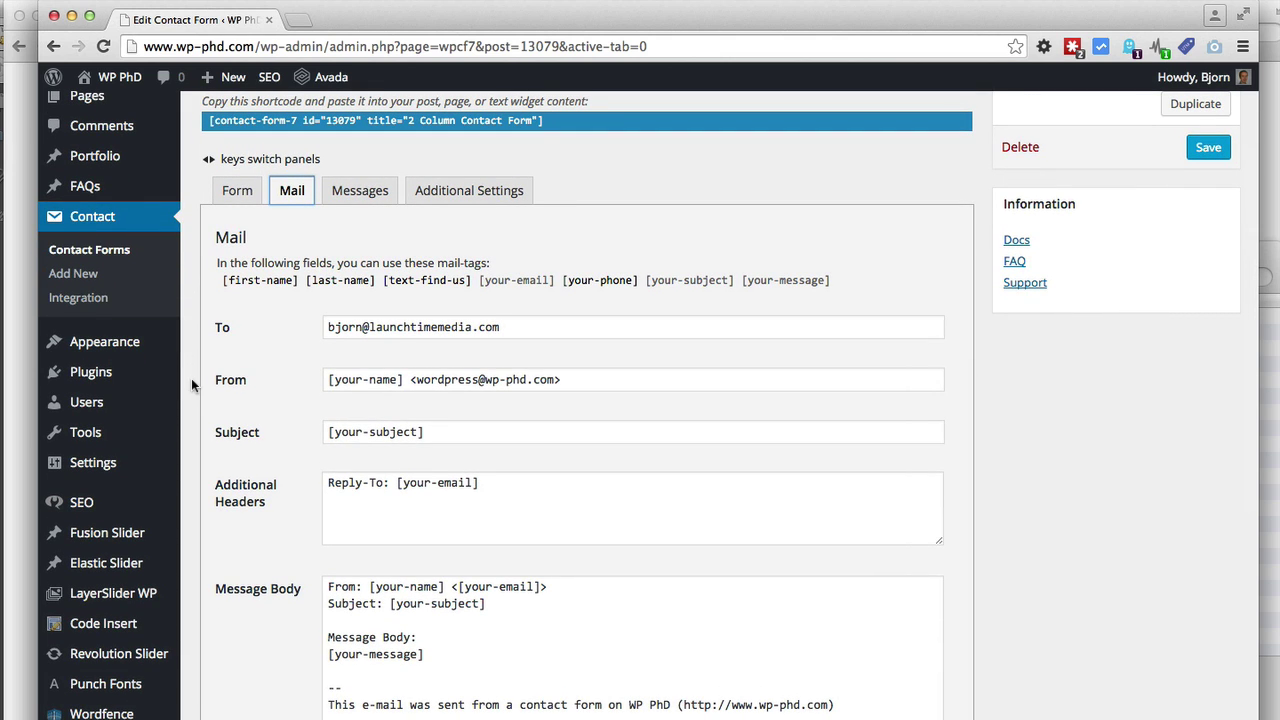
pyautogui.scroll(-2, 191, 378)
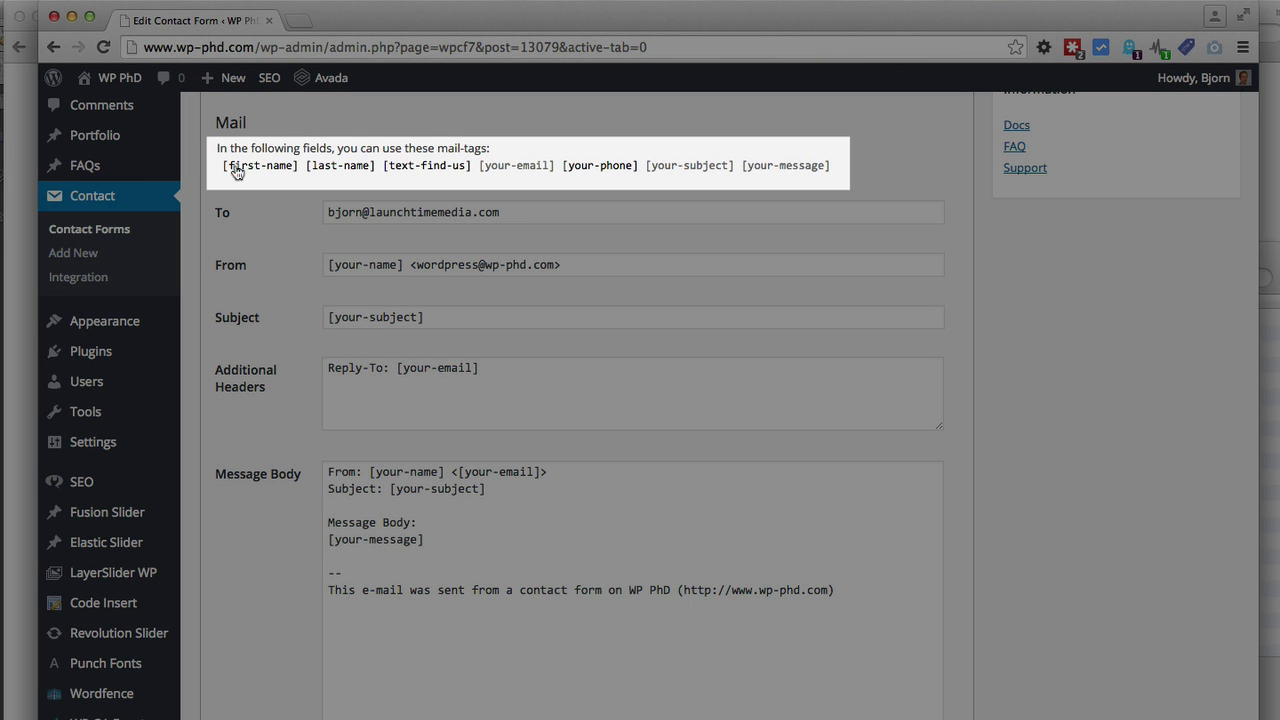
# Review the available mail-tags, including [text-find-us], and select [your-name] in the From line
pyautogui.moveTo(222, 167); pyautogui.dragTo(828, 168)
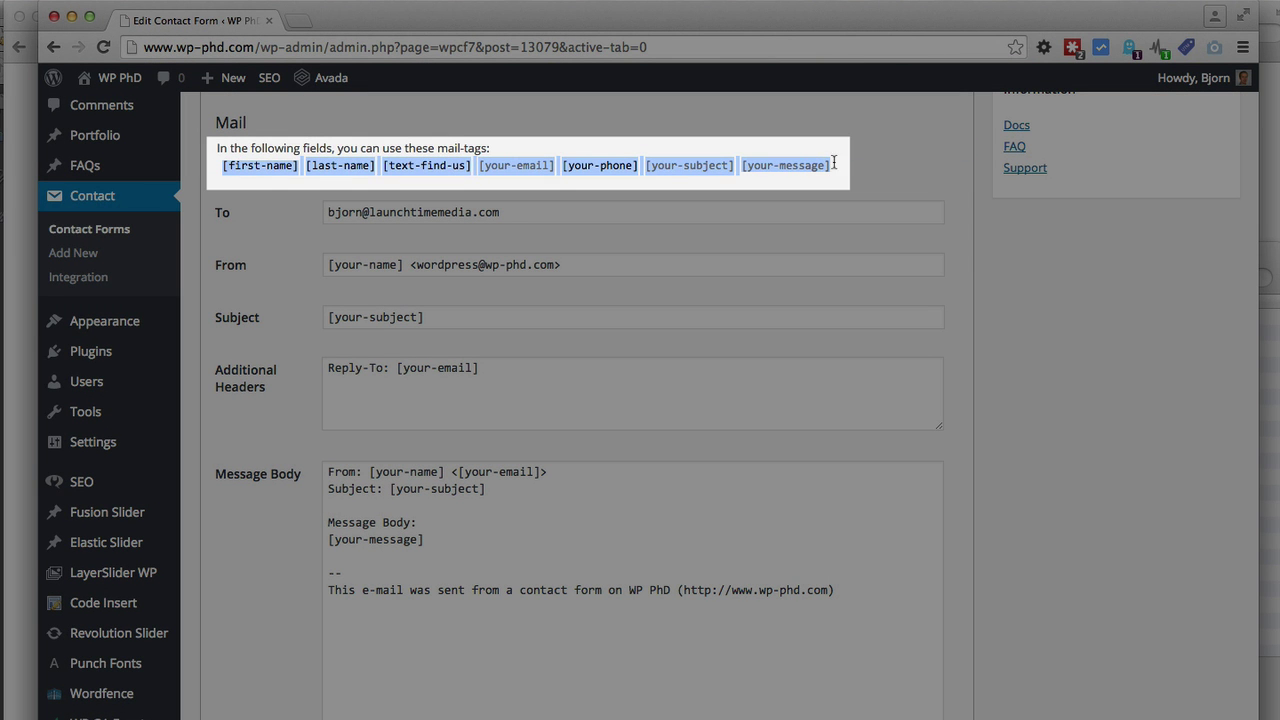
pyautogui.click(841, 162)
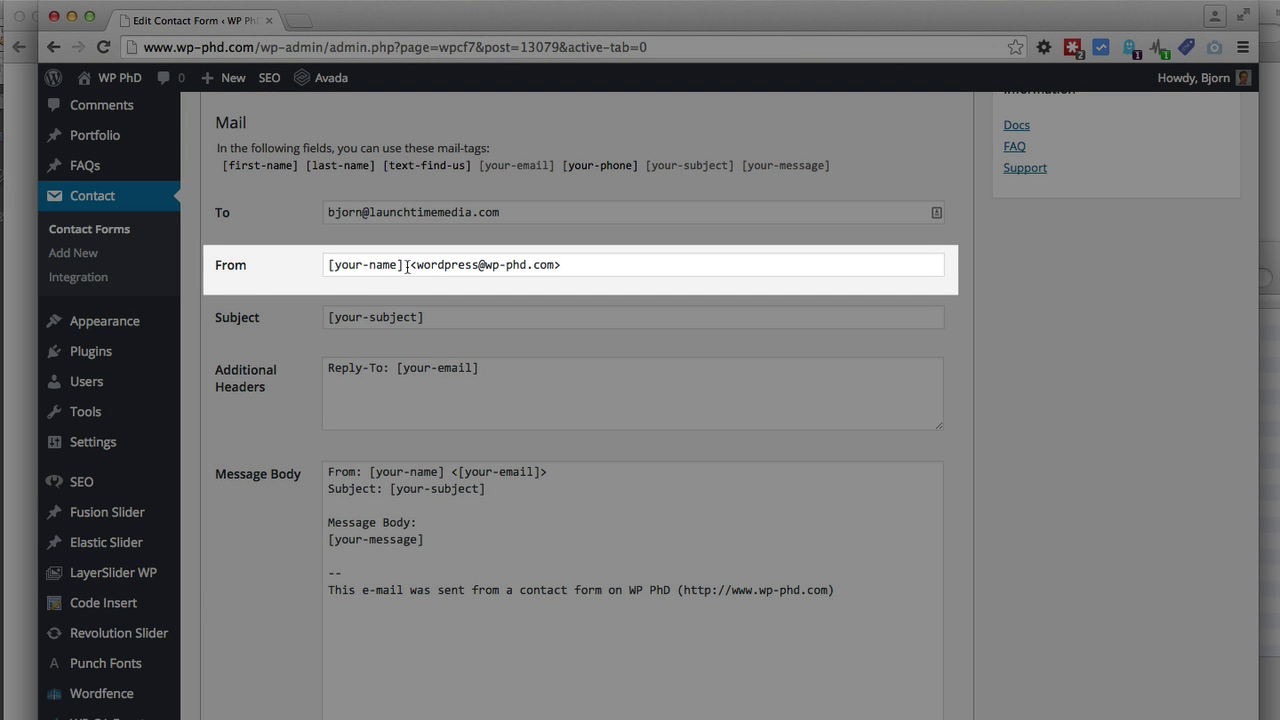
pyautogui.moveTo(404, 265); pyautogui.dragTo(319, 266)
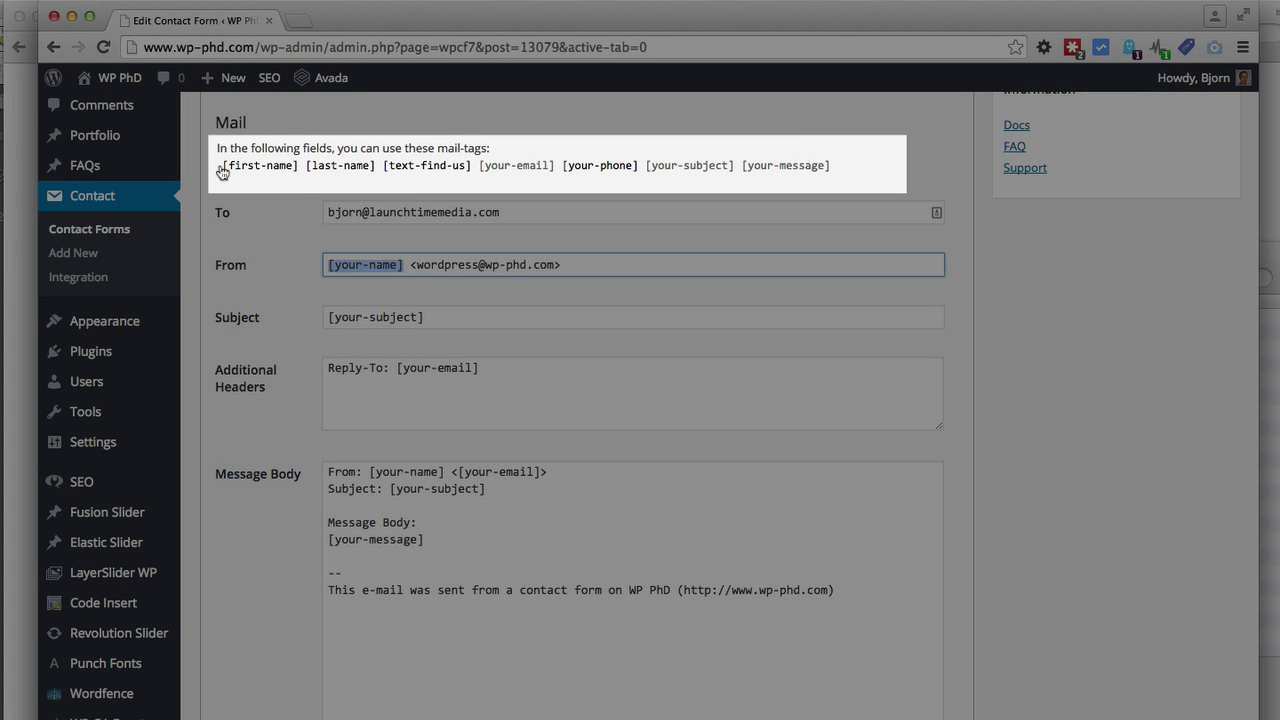
# Replace [your-name] in the From field with the copied [first-name] mail-tag
pyautogui.moveTo(222, 172); pyautogui.dragTo(297, 168)
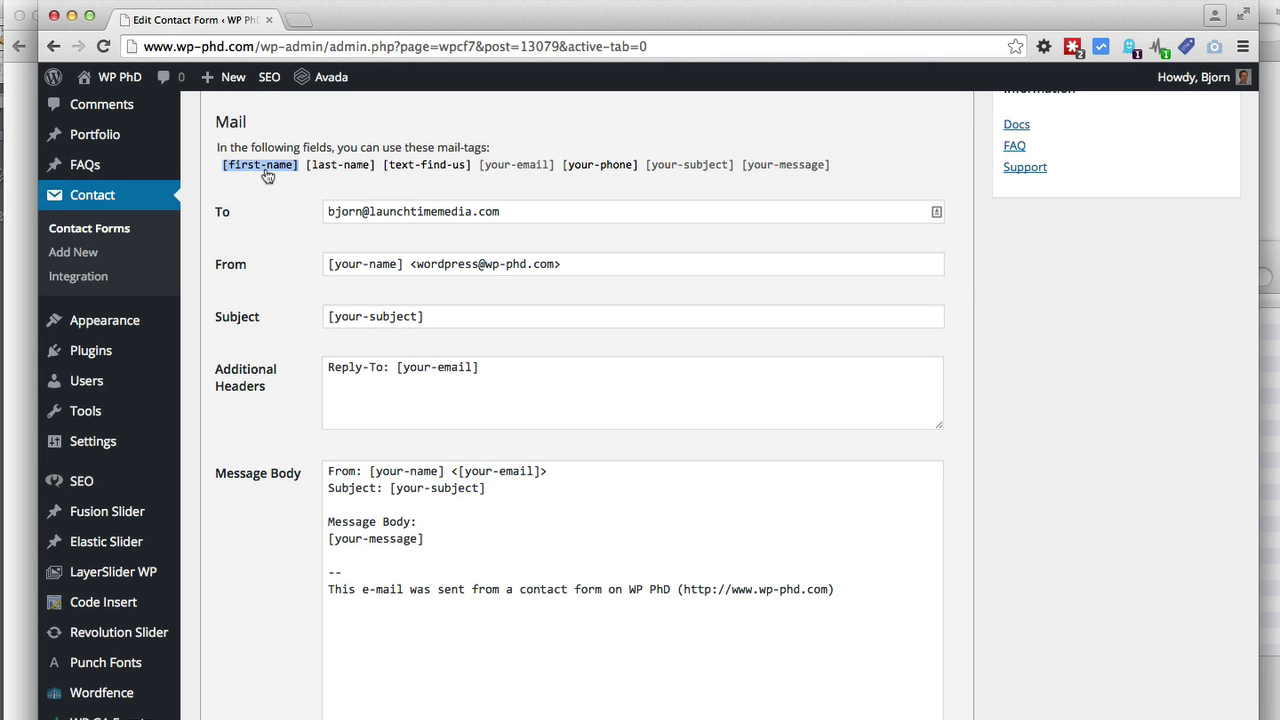
pyautogui.rightClick(266, 171)
pyautogui.click(300, 204)
pyautogui.moveTo(404, 264); pyautogui.dragTo(320, 265)
pyautogui.rightClick(341, 264)
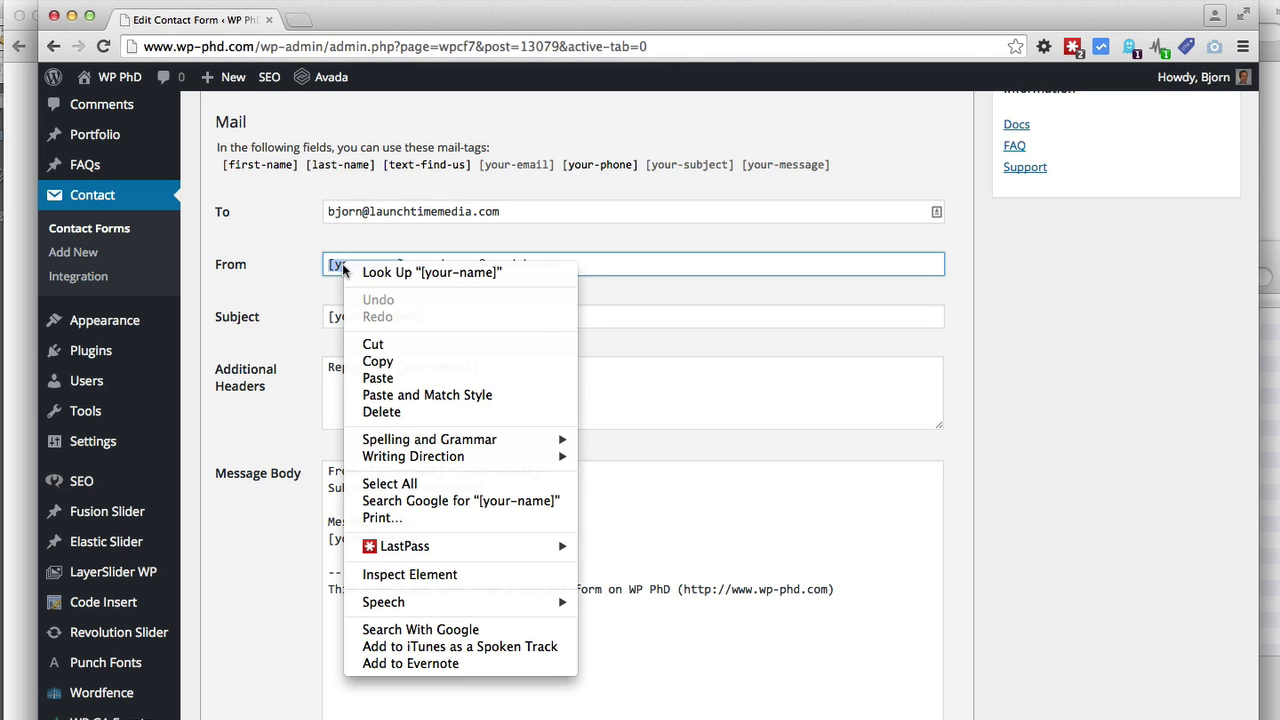
pyautogui.click(395, 373)
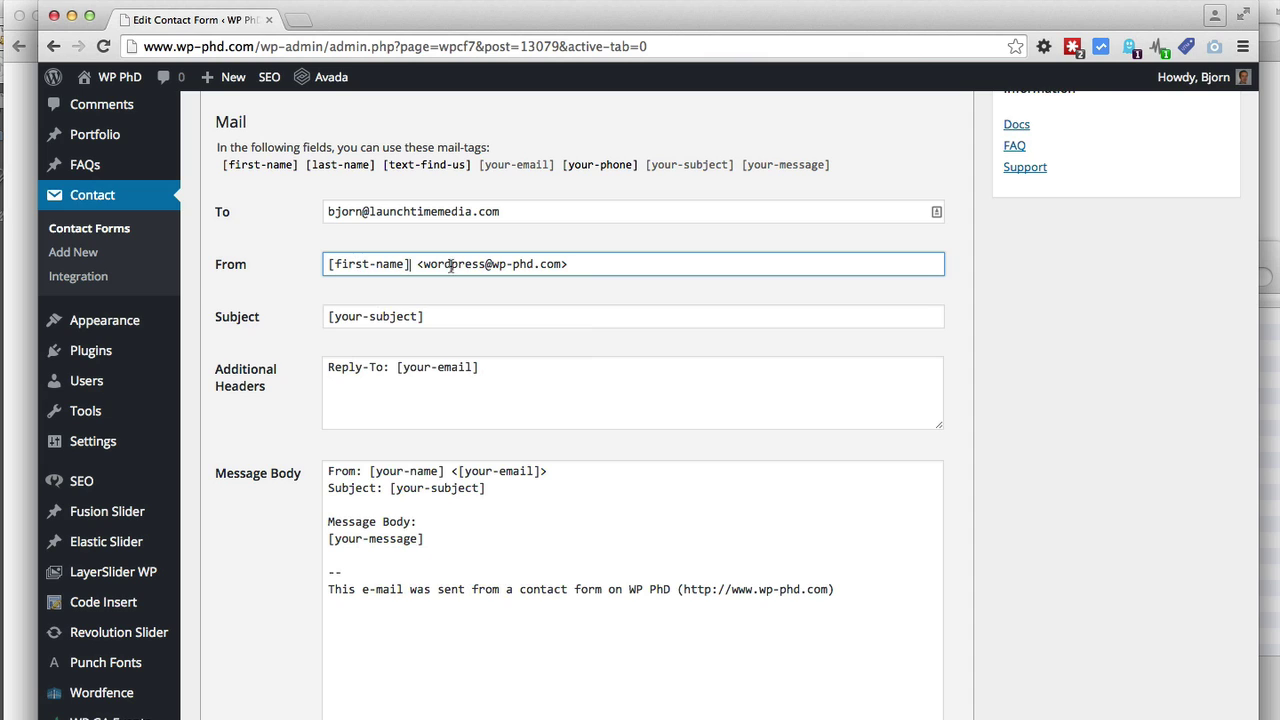
pyautogui.moveTo(422, 266); pyautogui.dragTo(560, 262)
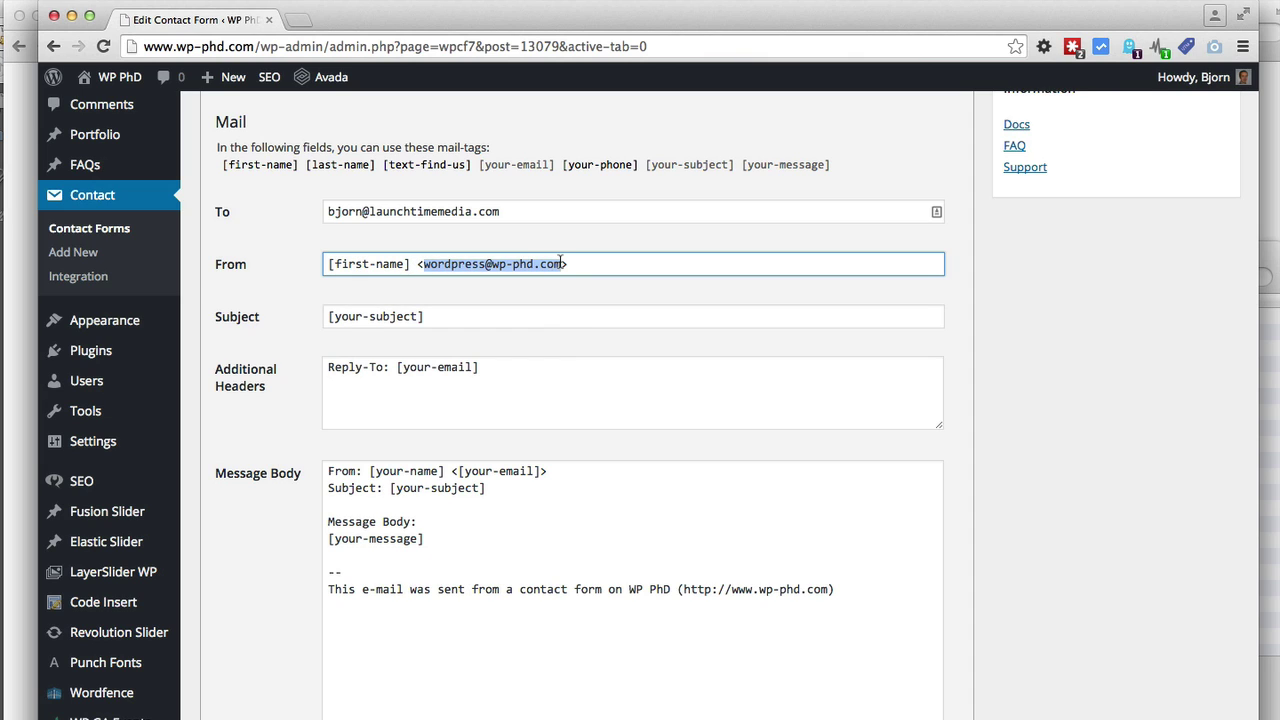
pyautogui.click(557, 168)
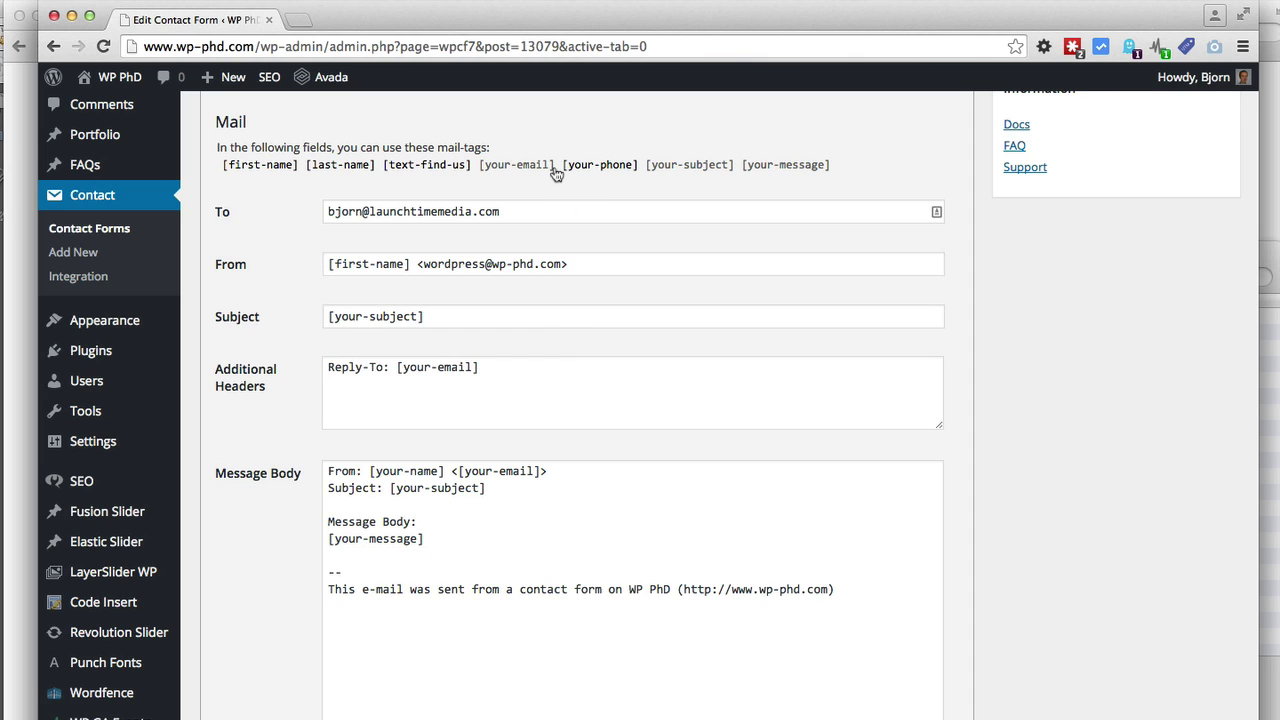
pyautogui.moveTo(557, 168); pyautogui.dragTo(480, 168)
pyautogui.rightClick(495, 174)
pyautogui.click(514, 201)
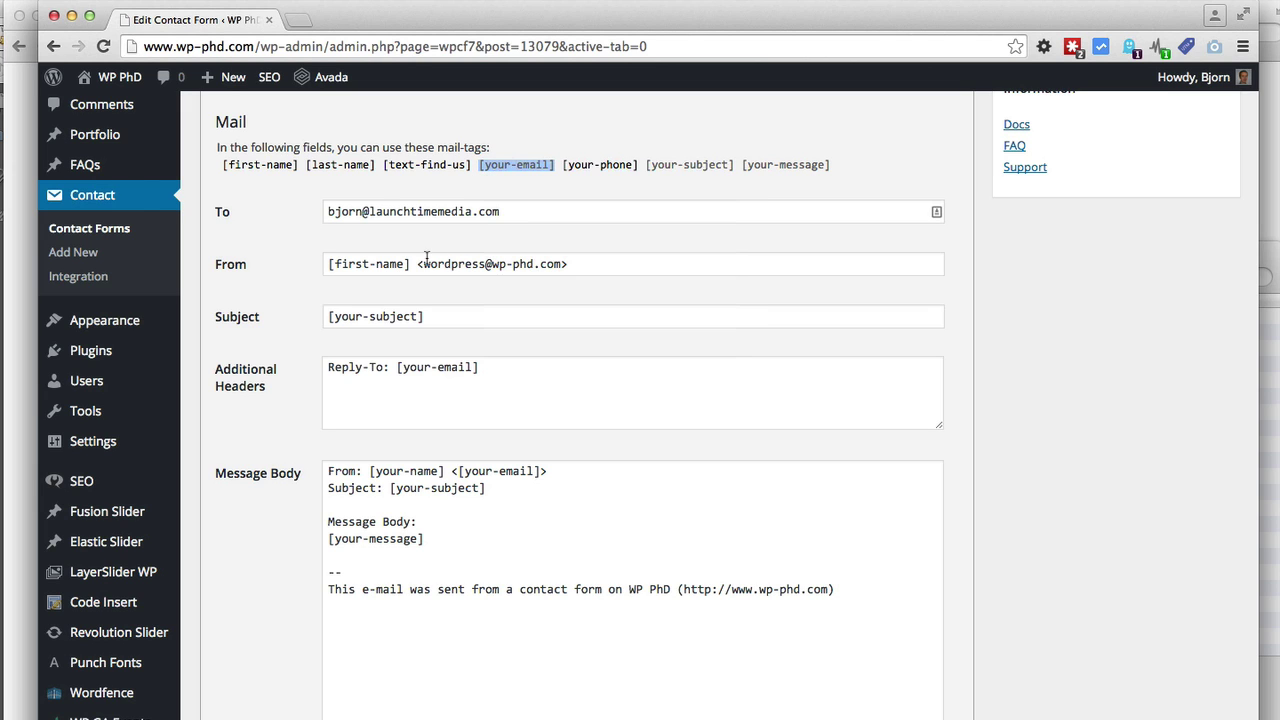
pyautogui.doubleClick(426, 264)
pyautogui.moveTo(497, 263); pyautogui.dragTo(540, 264)
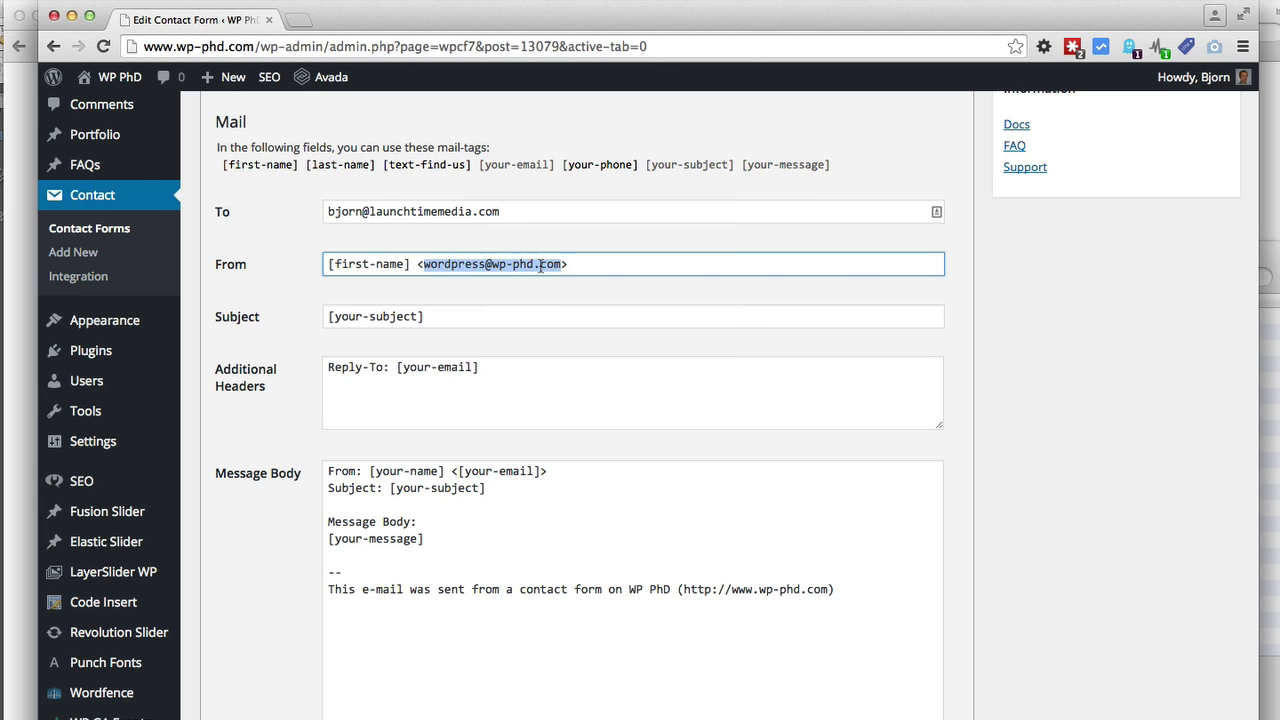
pyautogui.rightClick(540, 264)
pyautogui.click(600, 379)
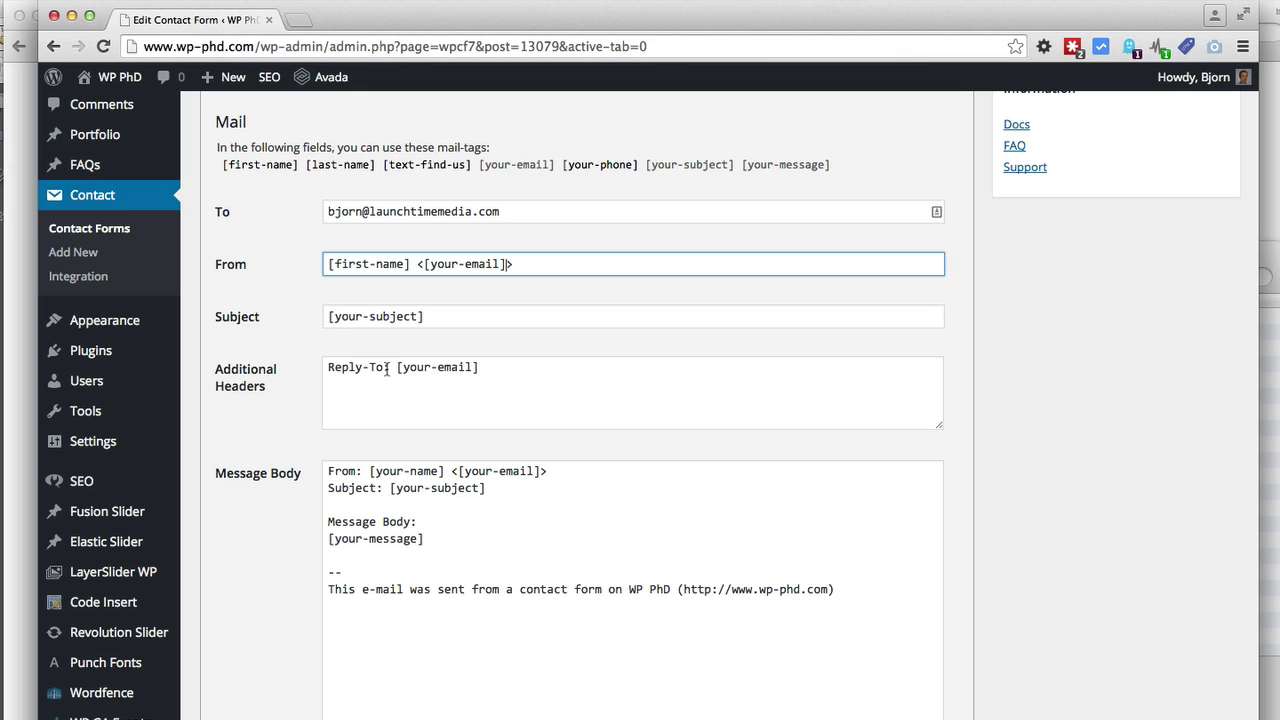
pyautogui.moveTo(389, 368); pyautogui.dragTo(322, 368)
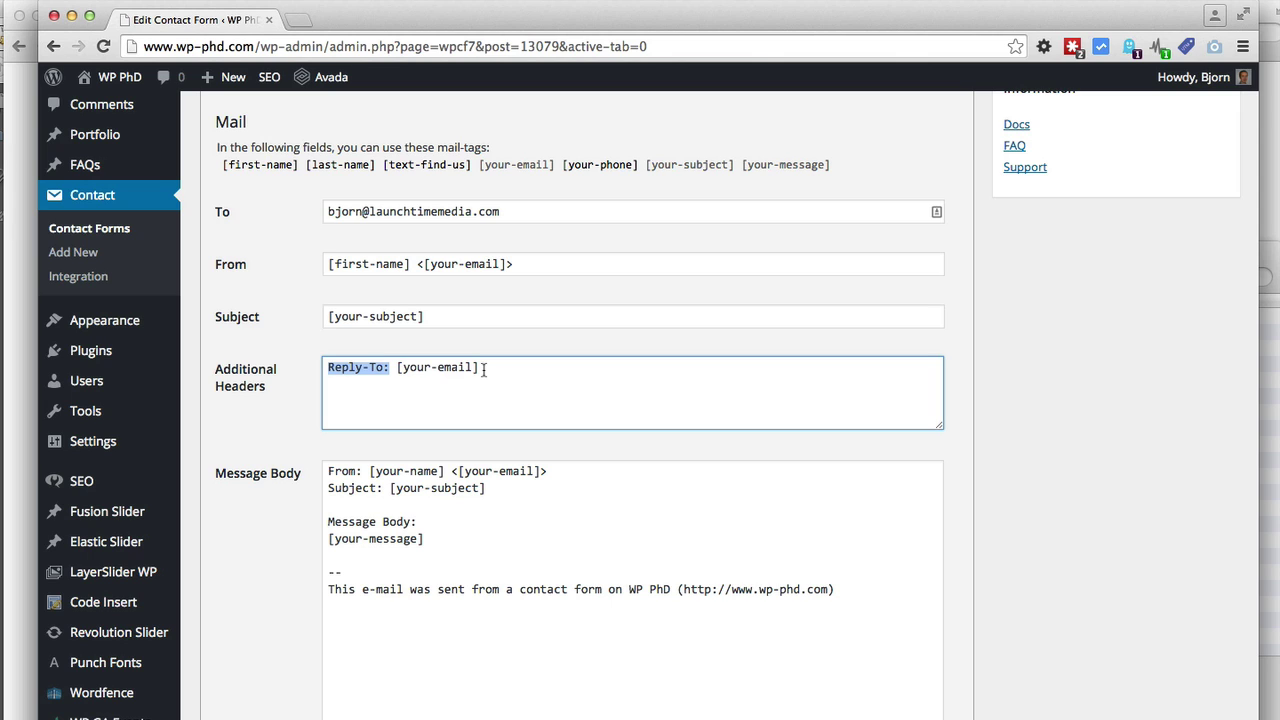
pyautogui.click(288, 481)
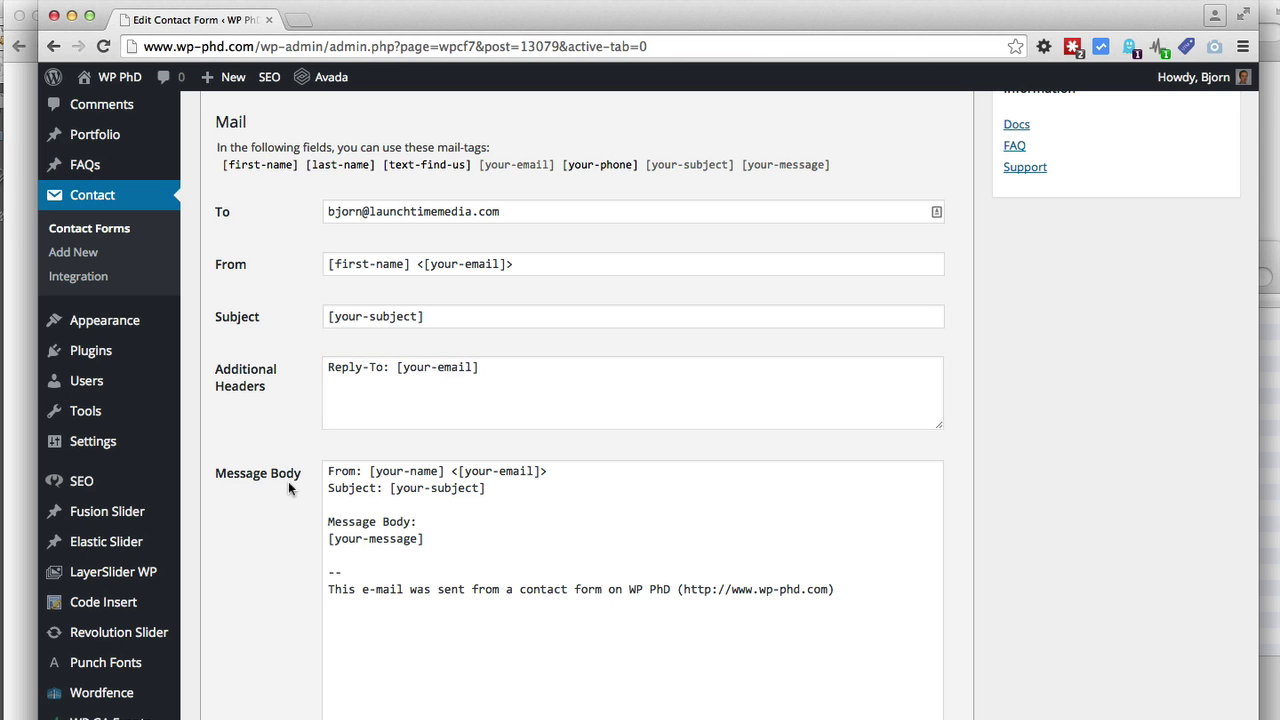
# Replace [your-name] in the message body's From line with the [first-name] [last-name] tags
pyautogui.moveTo(370, 471); pyautogui.dragTo(444, 470)
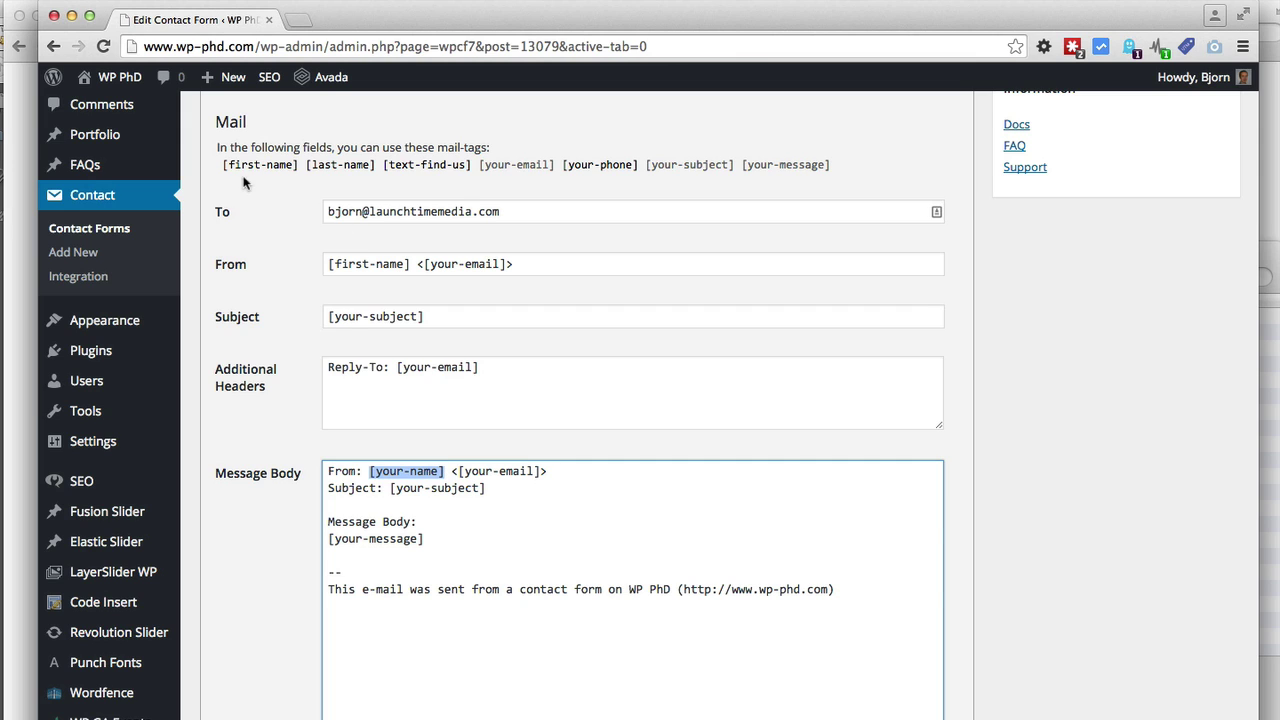
pyautogui.moveTo(220, 173); pyautogui.dragTo(375, 175)
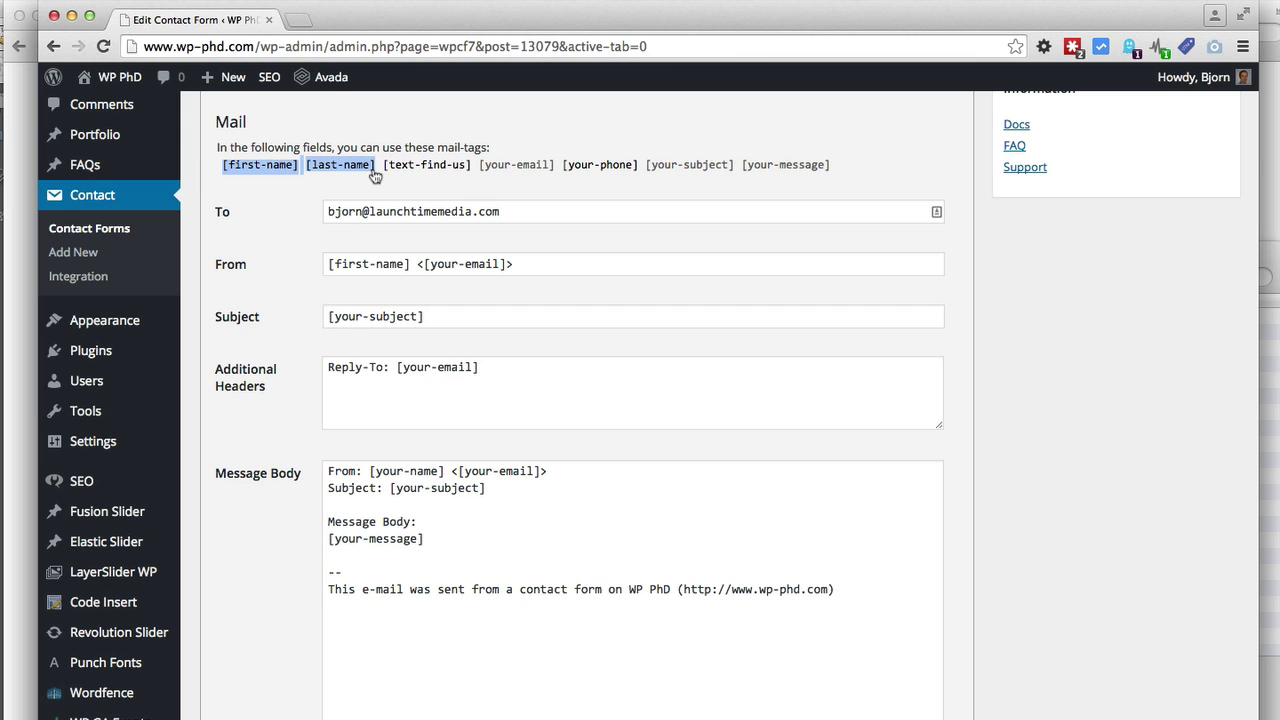
pyautogui.rightClick(358, 171)
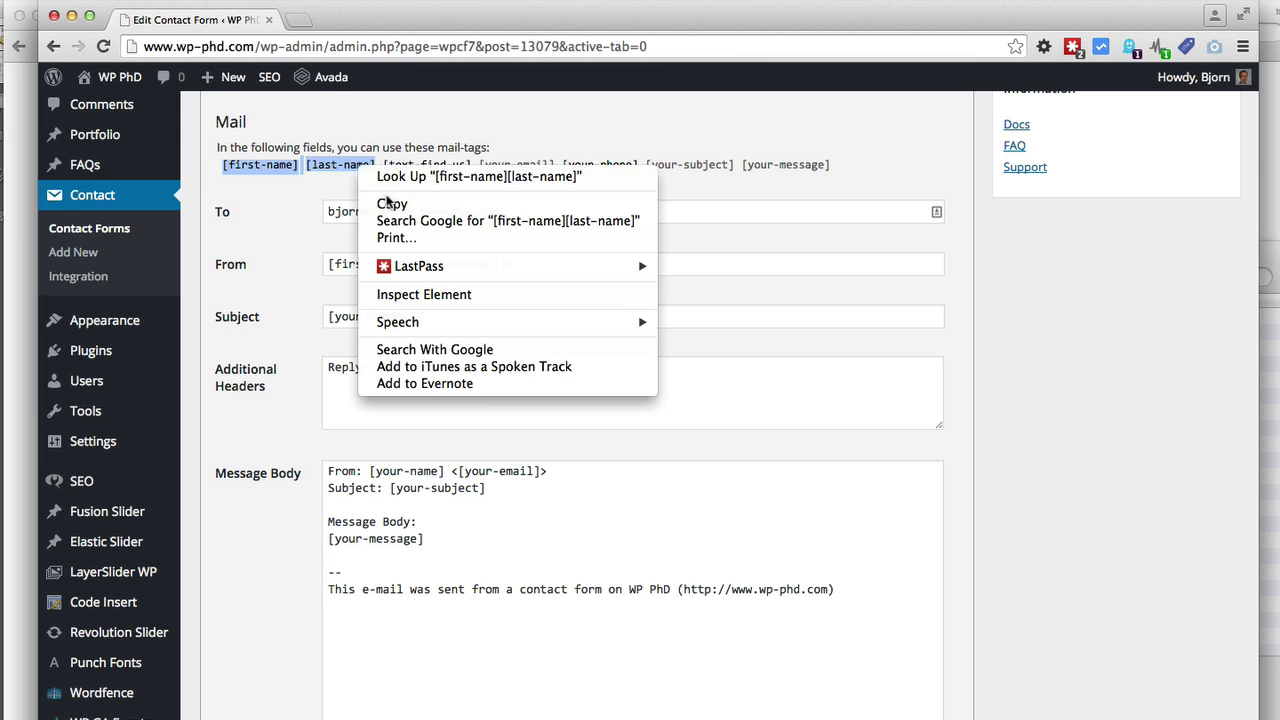
pyautogui.click(387, 205)
pyautogui.click(446, 470)
pyautogui.moveTo(328, 471); pyautogui.dragTo(442, 471)
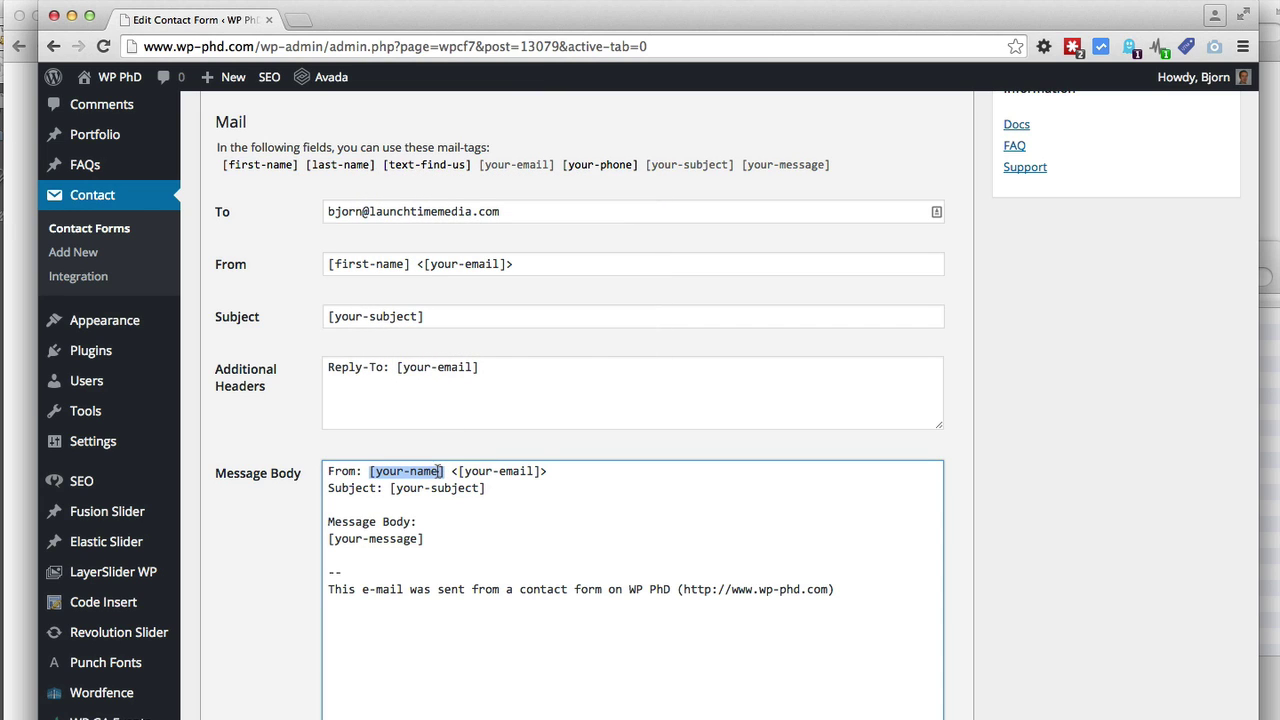
pyautogui.rightClick(441, 471)
pyautogui.click(540, 474)
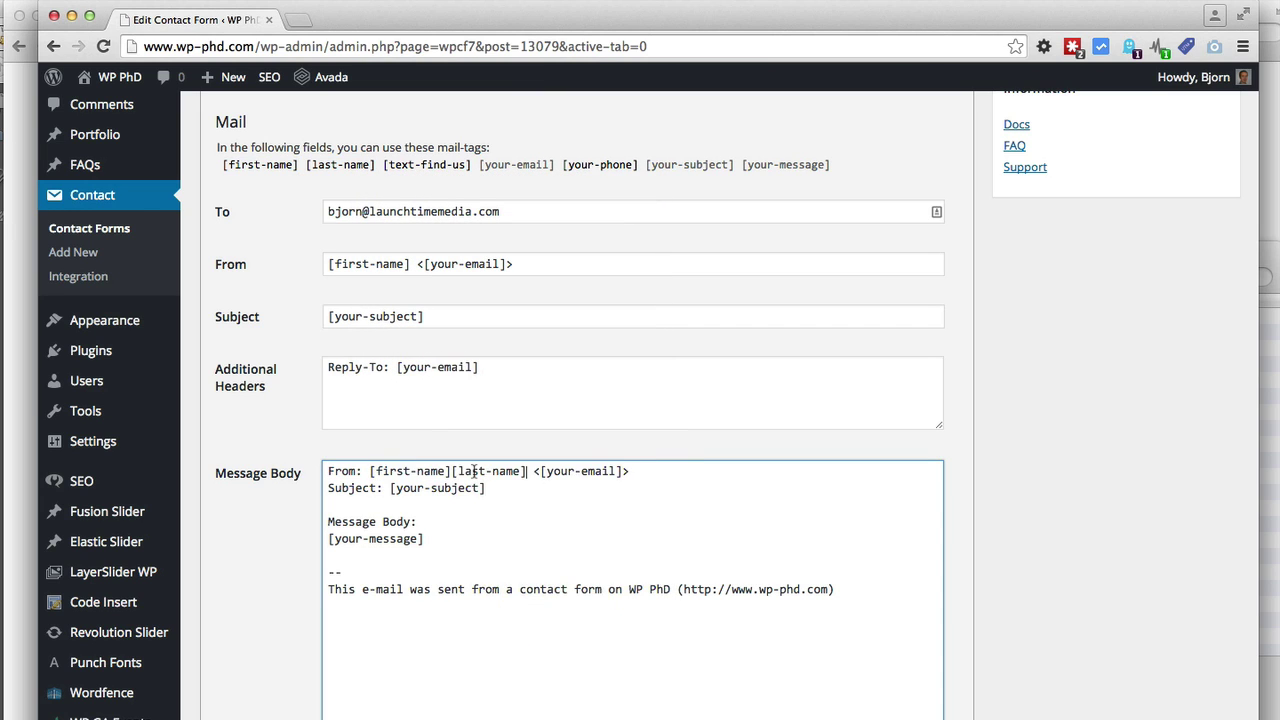
pyautogui.click(451, 471)
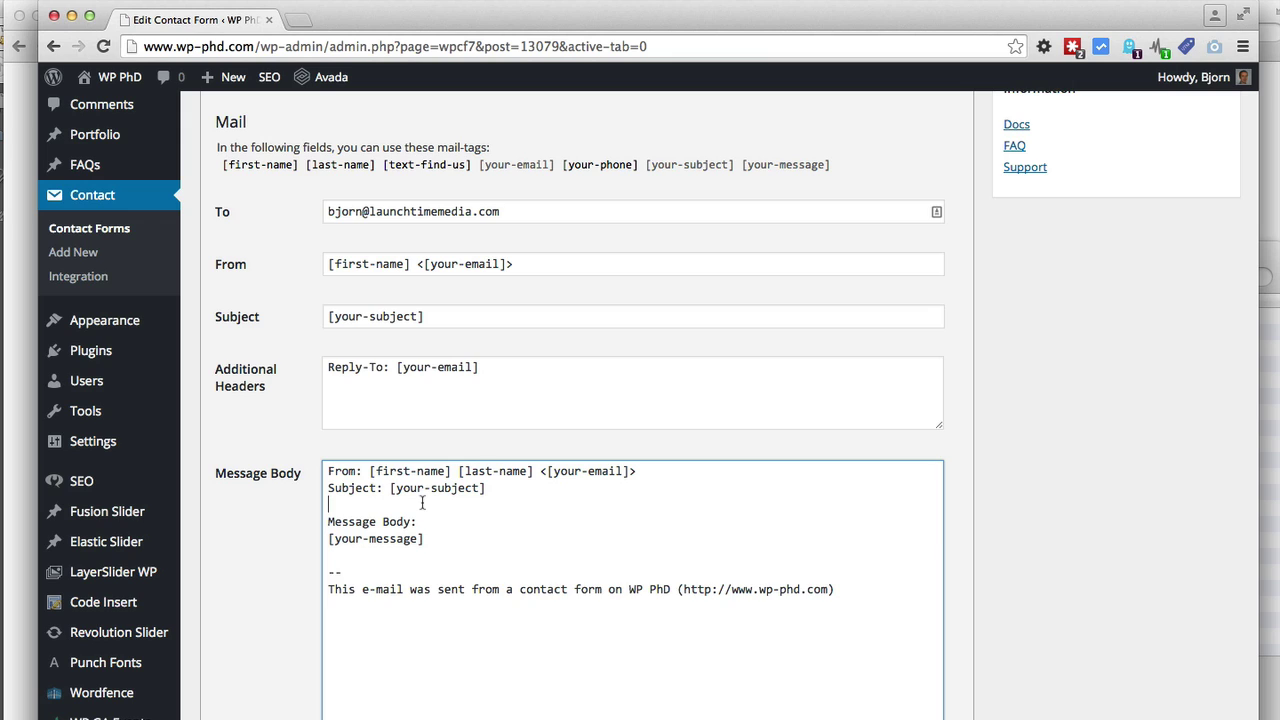
# Add 'How Did You Find Us?' and 'Phone Number:' lines to the message body
pyautogui.press('Return')
pyautogui.write('How Did y')
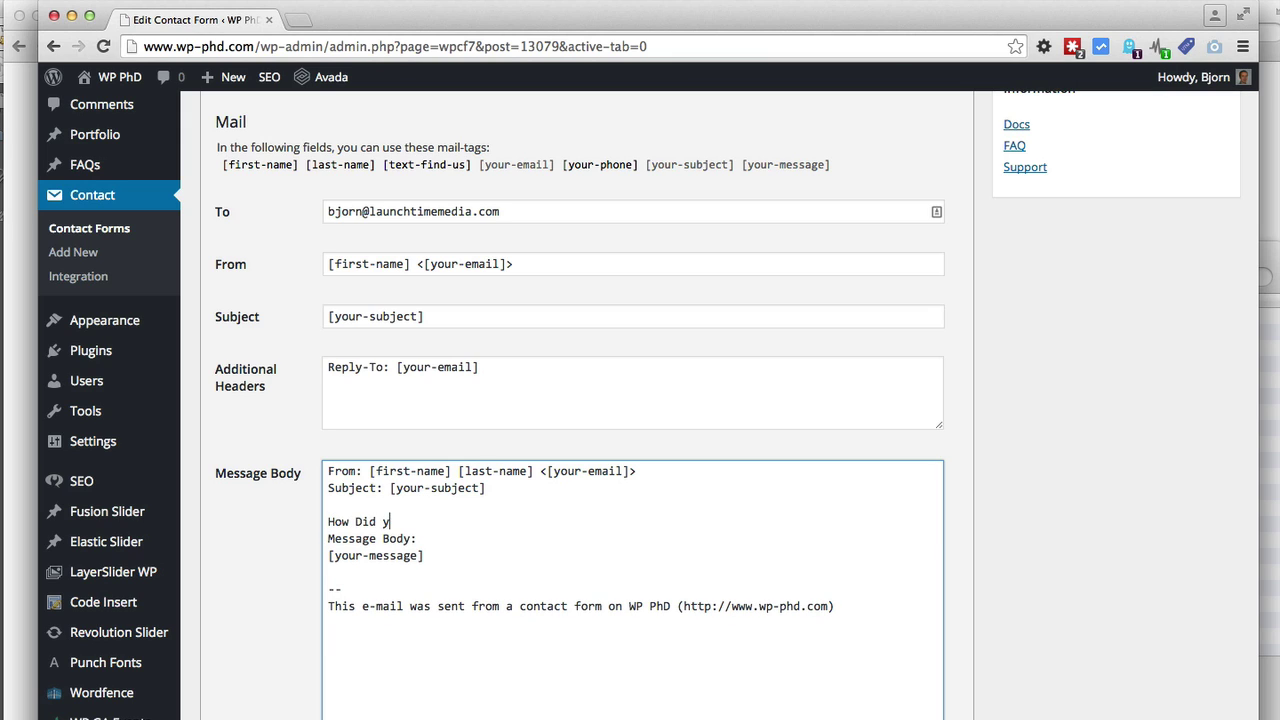
pyautogui.press('BackSpace')
pyautogui.write('You Find Us?')
pyautogui.press('Return')
pyautogui.press('Return')
pyautogui.write('Phon')
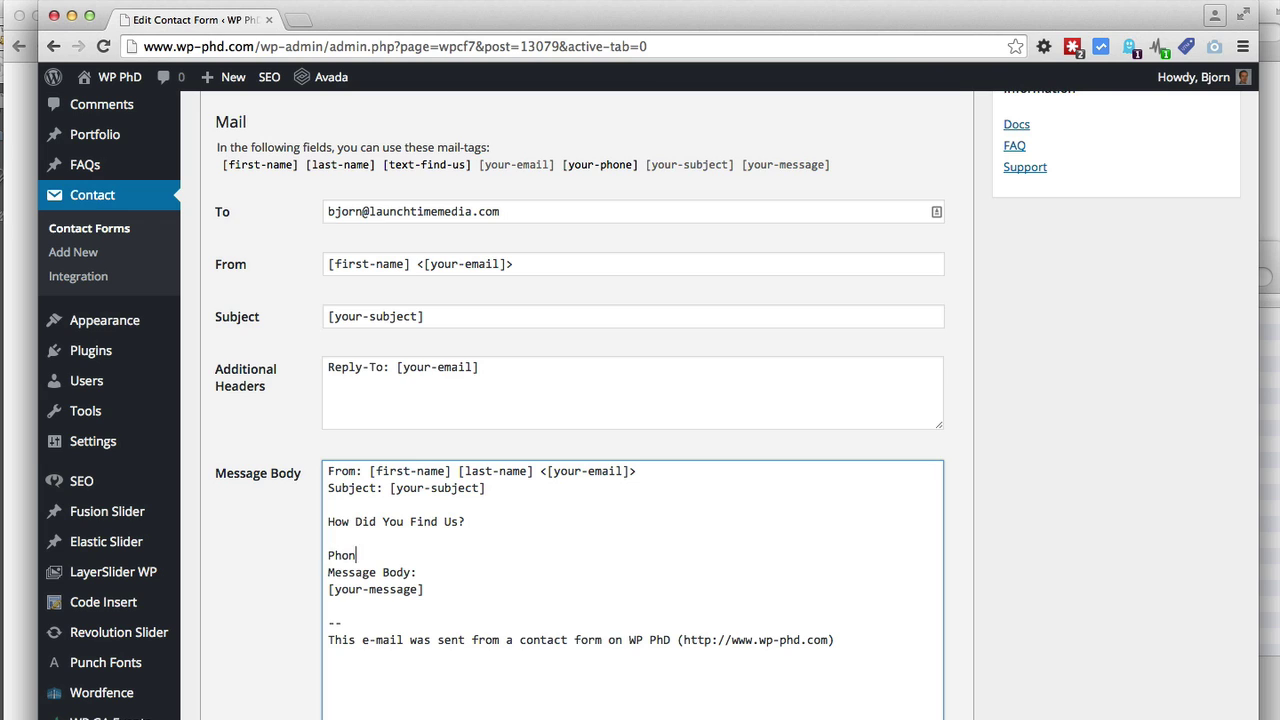
pyautogui.write('e Number:')
pyautogui.press('Return')
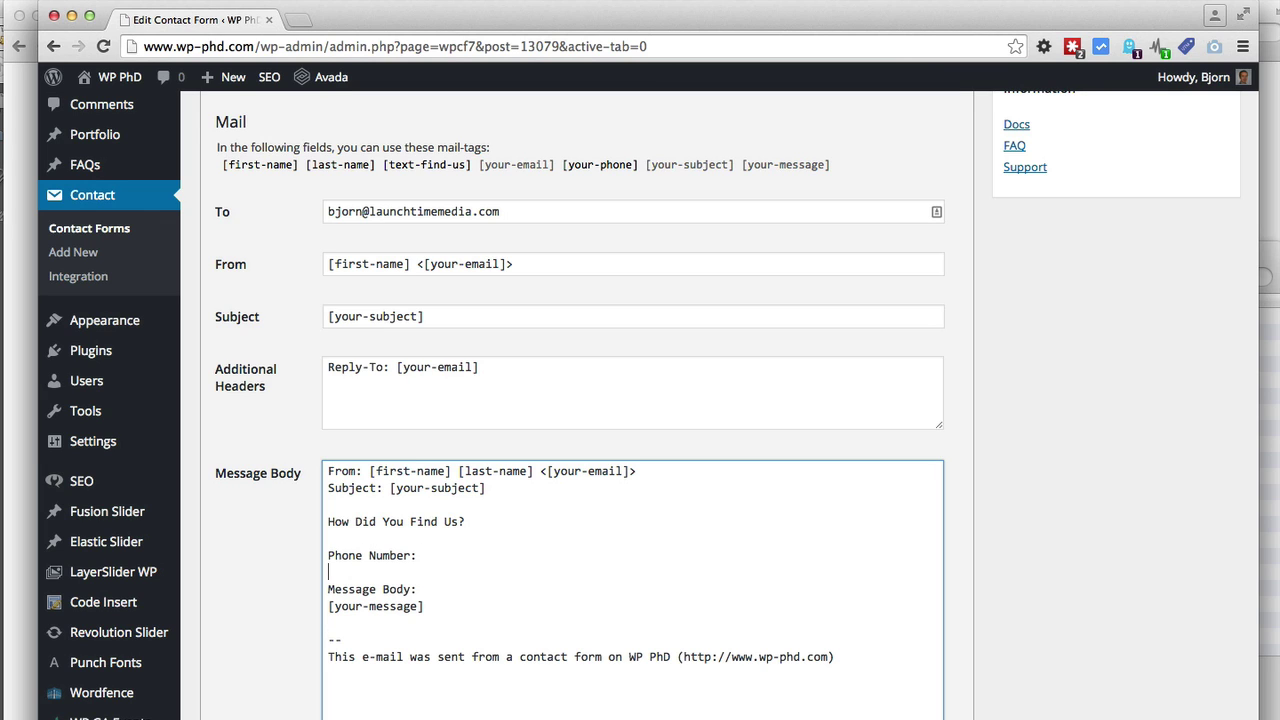
# Insert the [text-find-us] mail-tag after 'How Did You Find Us?' in the message body
pyautogui.click(493, 527)
pyautogui.moveTo(471, 521); pyautogui.dragTo(328, 521)
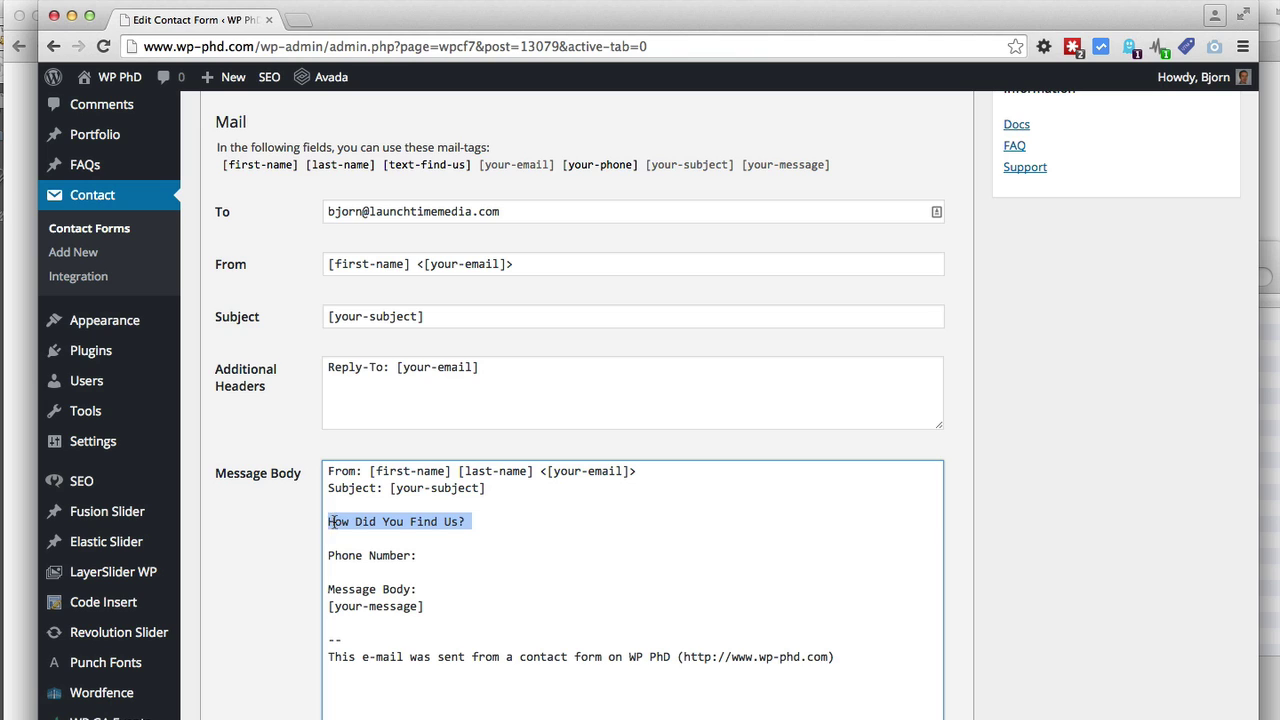
pyautogui.click(489, 529)
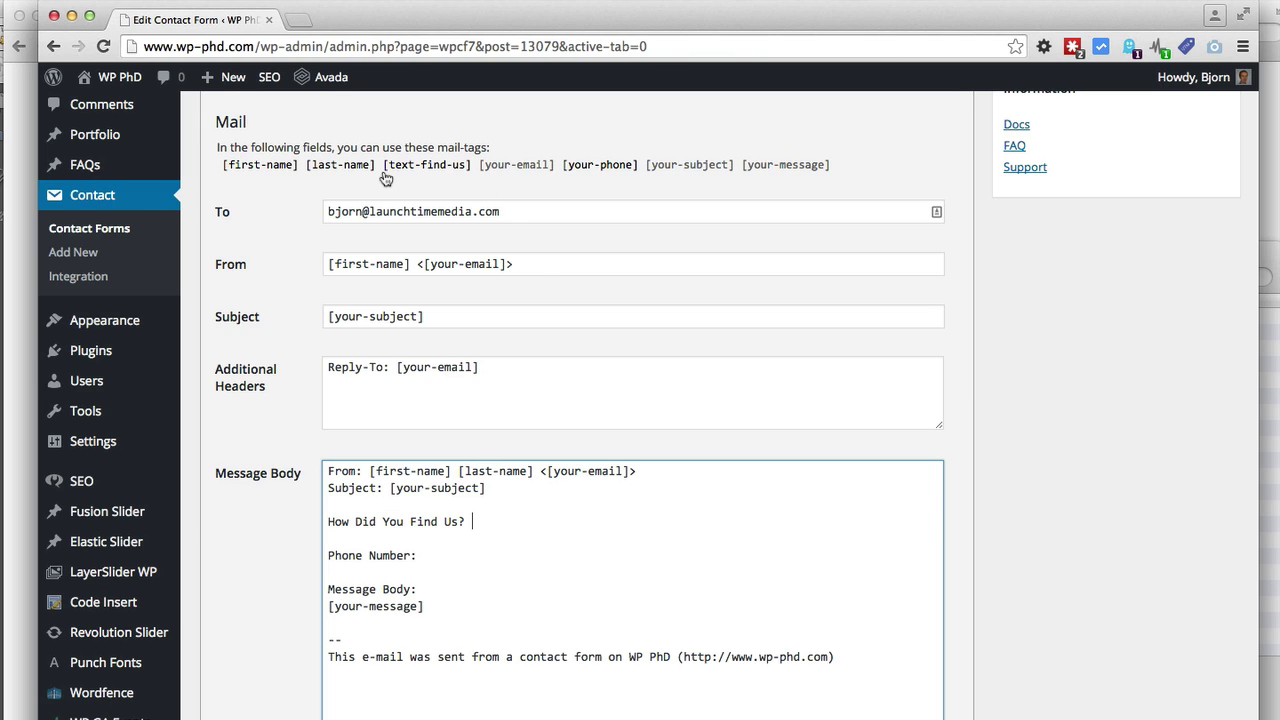
pyautogui.moveTo(382, 170); pyautogui.dragTo(473, 173)
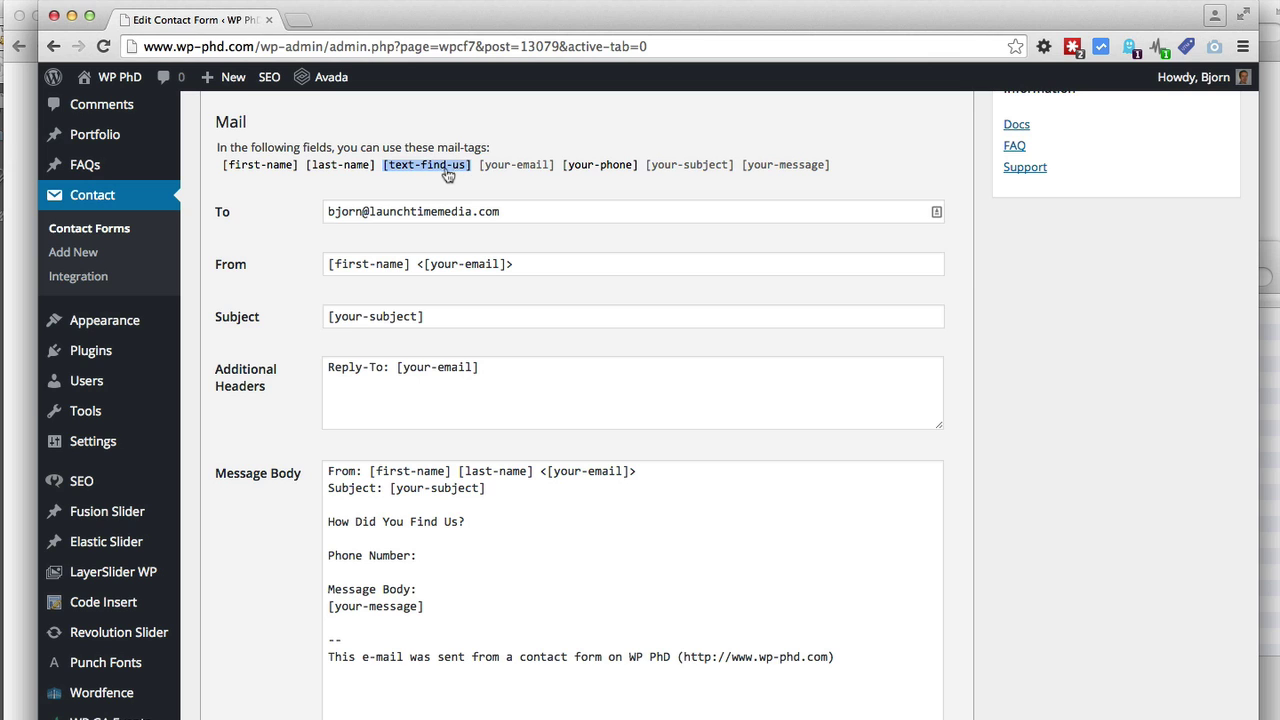
pyautogui.rightClick(447, 176)
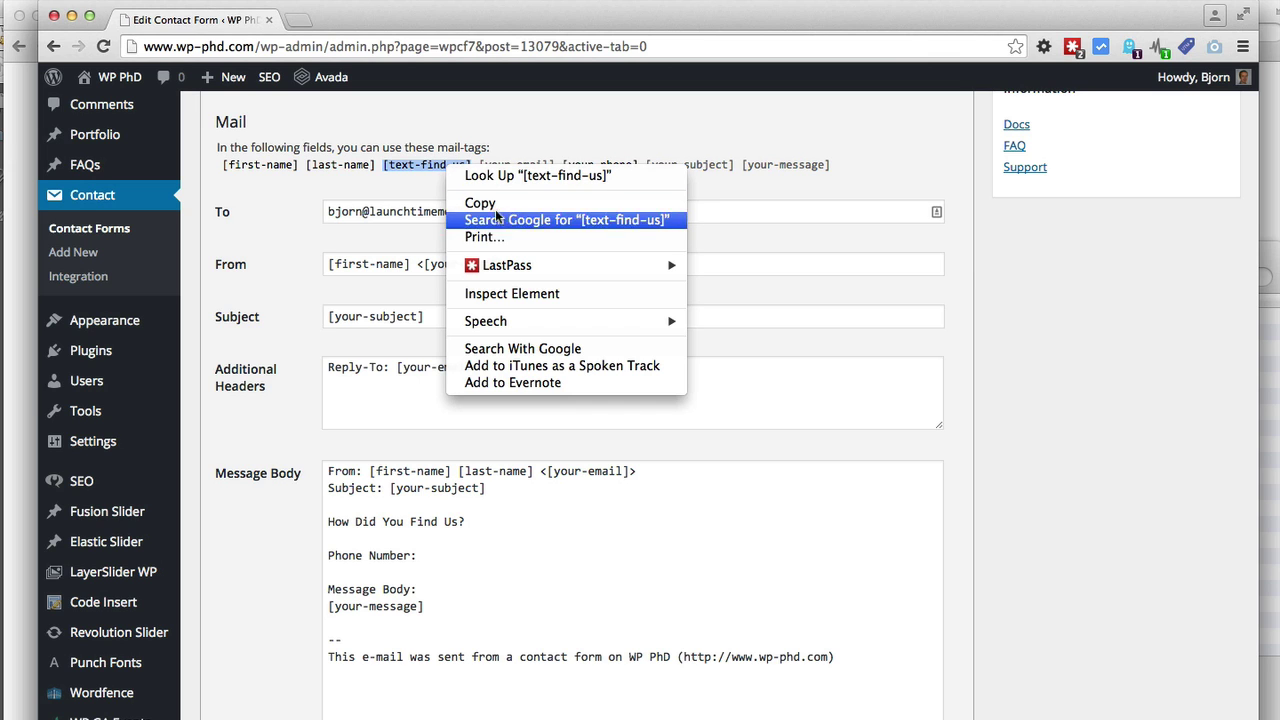
pyautogui.click(472, 198)
pyautogui.click(486, 523)
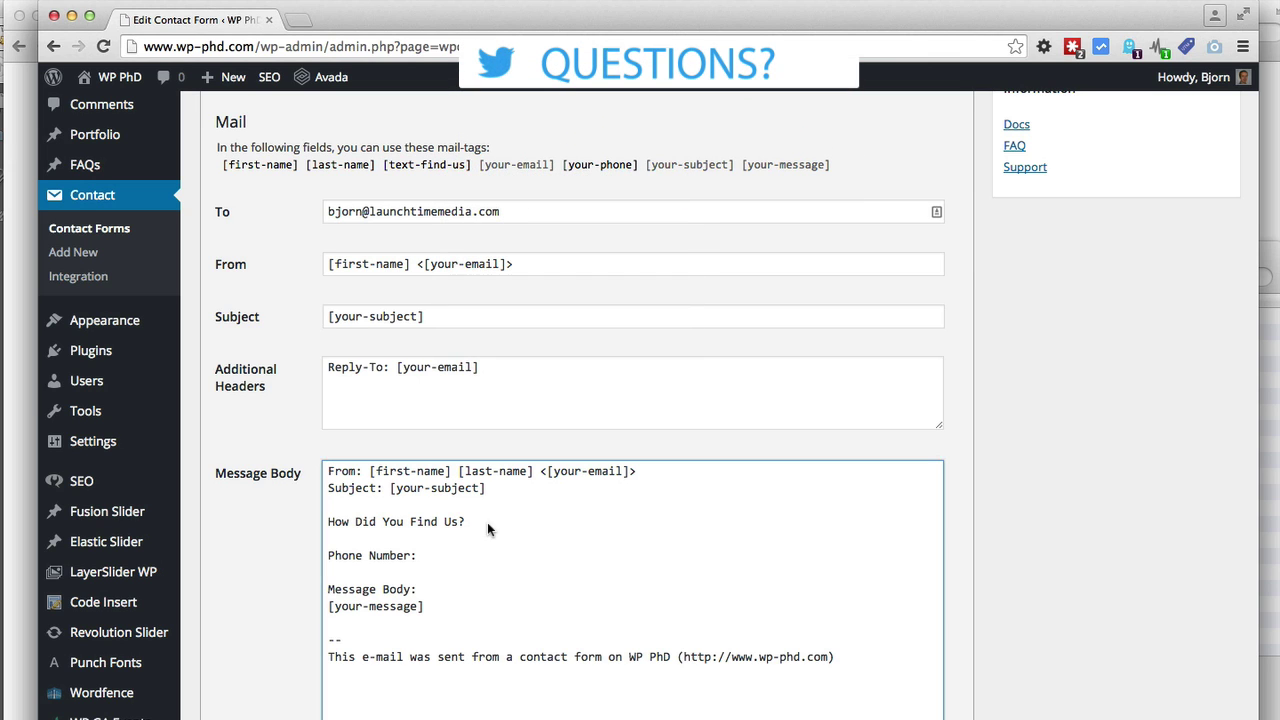
pyautogui.rightClick(487, 522)
pyautogui.click(481, 525)
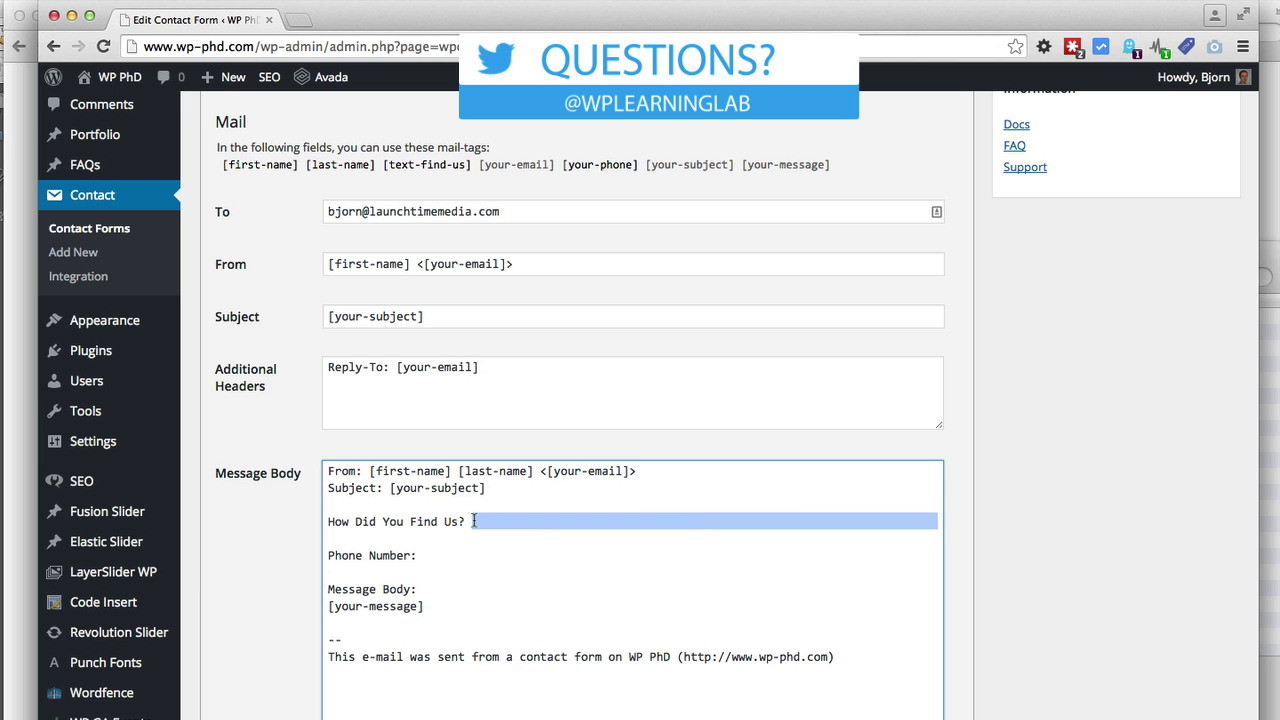
pyautogui.click(474, 521)
pyautogui.rightClick(473, 521)
pyautogui.click(518, 598)
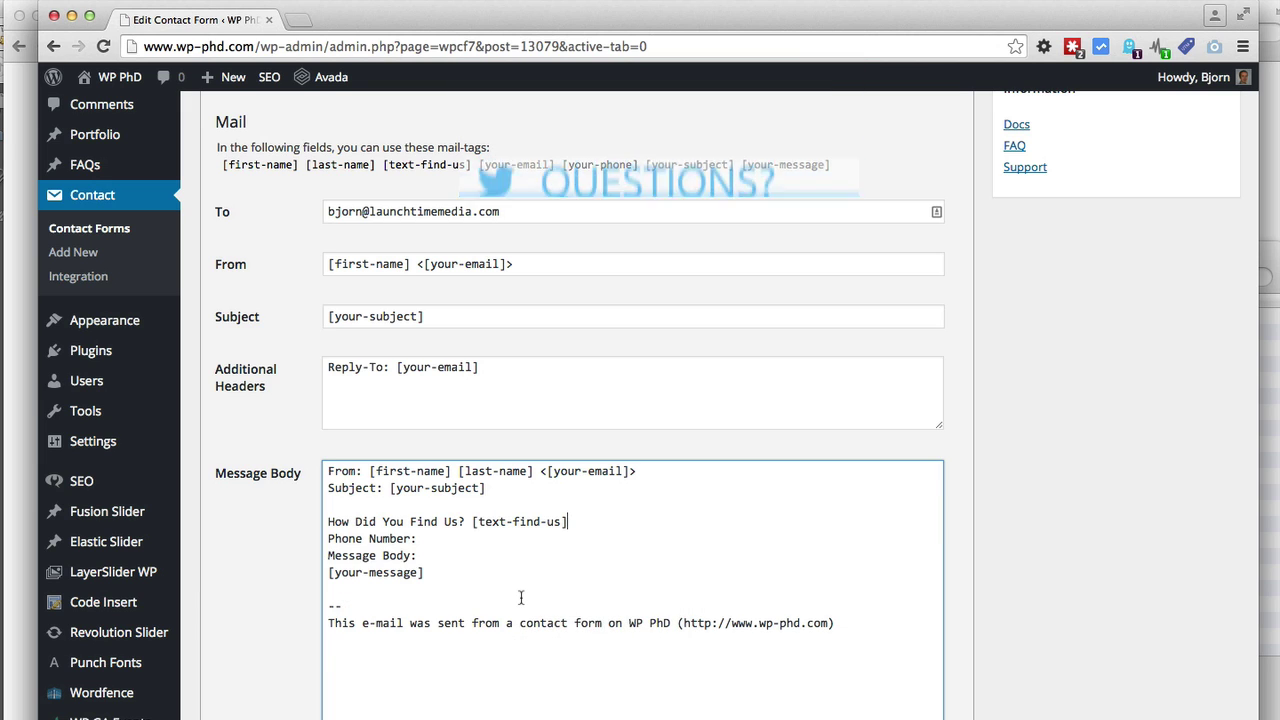
pyautogui.press('Return')
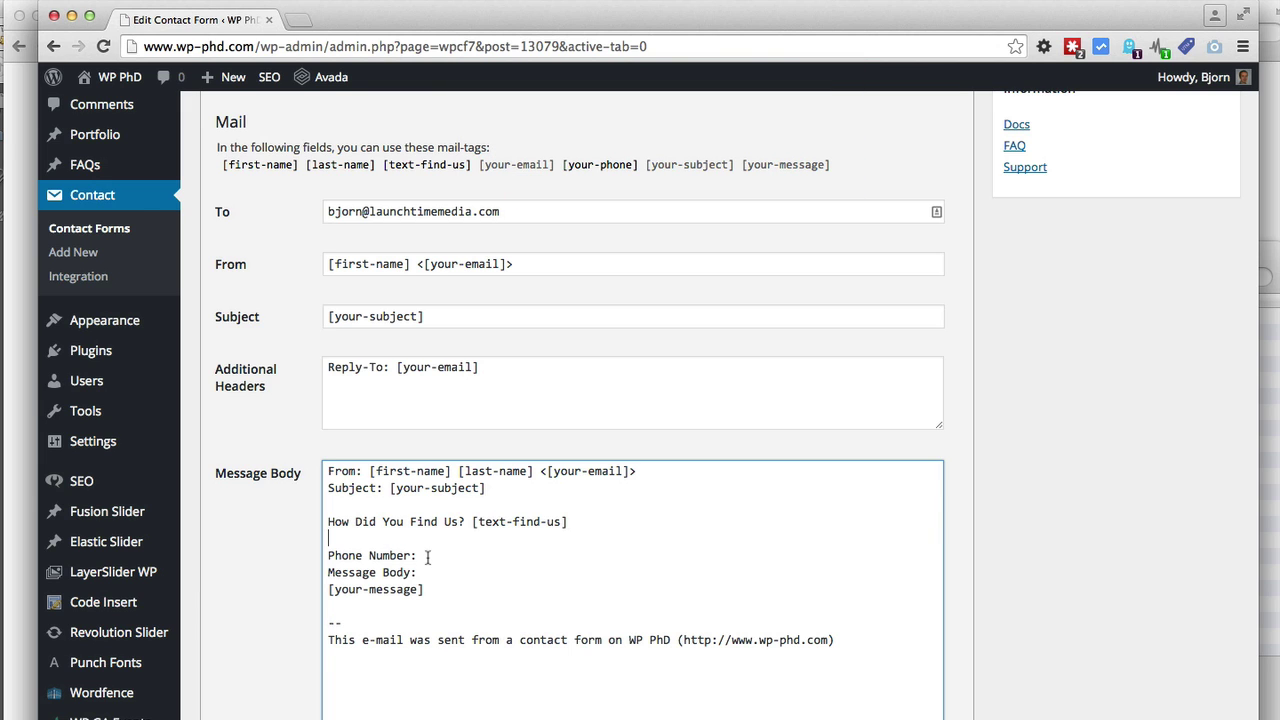
# Insert the [your-phone] mail-tag after 'Phone Number:' in the message body
pyautogui.click(426, 555)
pyautogui.press('Return')
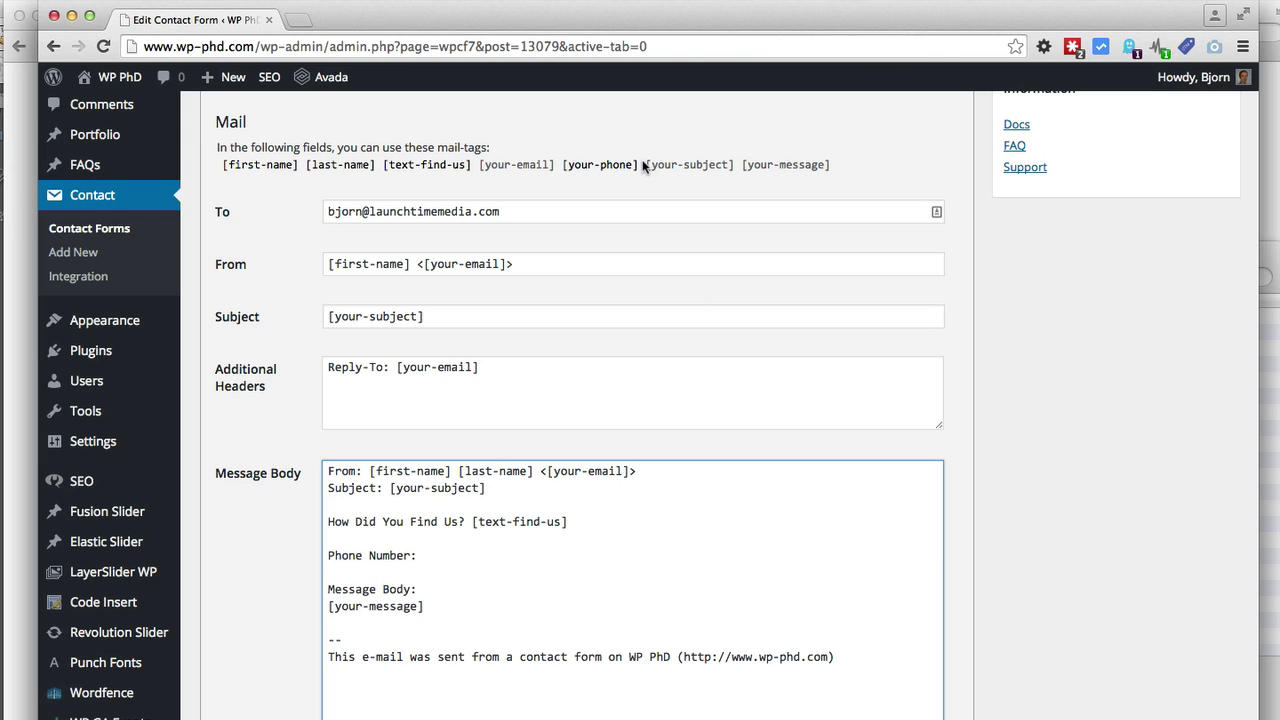
pyautogui.moveTo(640, 168); pyautogui.dragTo(565, 173)
pyautogui.rightClick(584, 174)
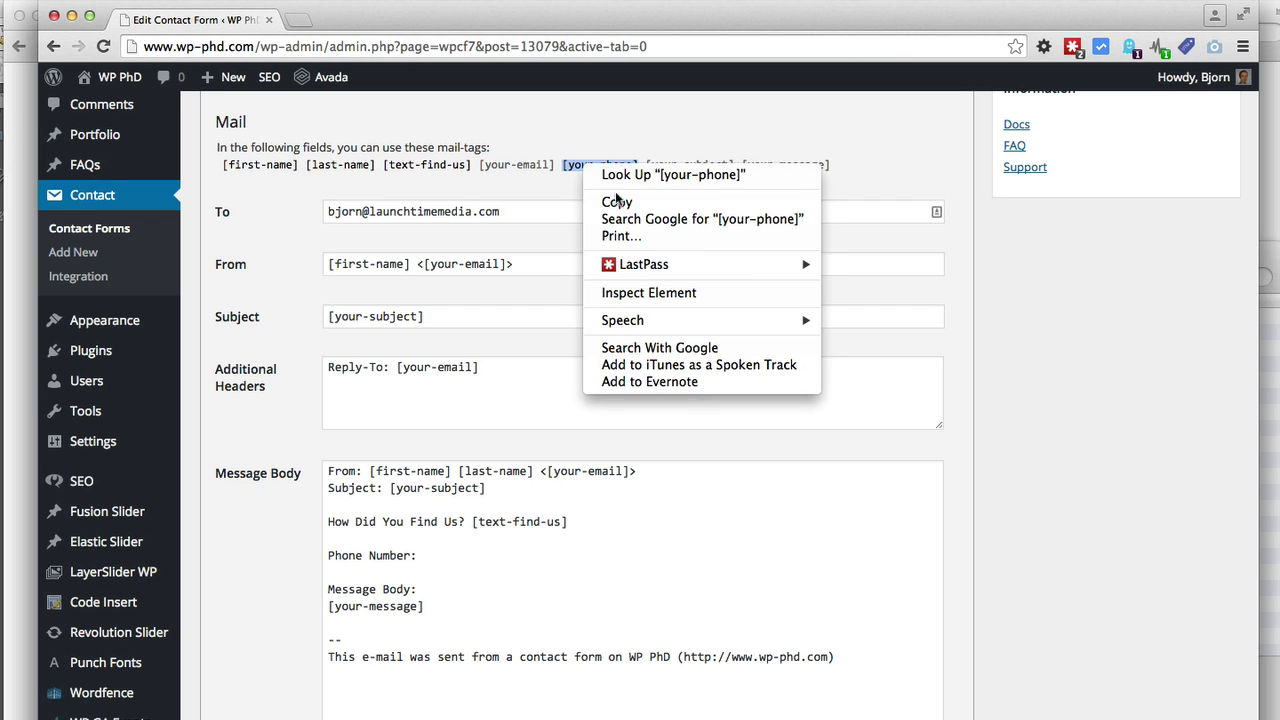
pyautogui.click(615, 123)
pyautogui.click(444, 556)
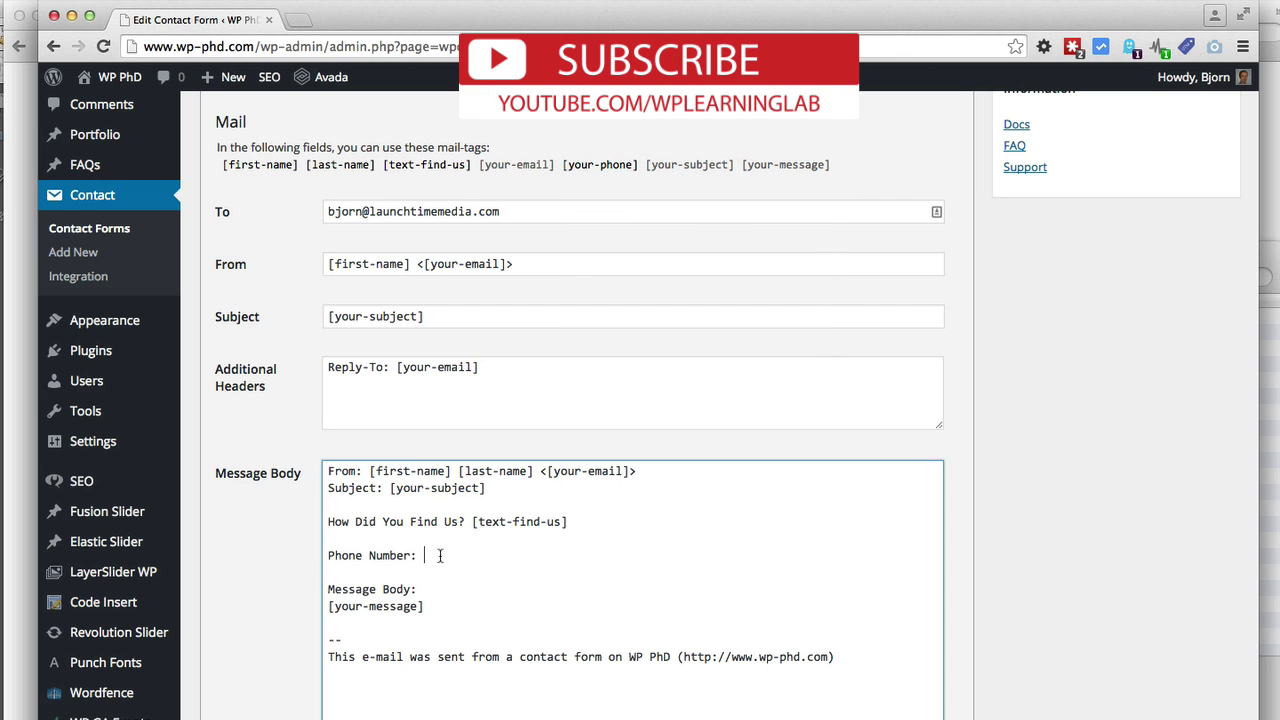
pyautogui.rightClick(438, 557)
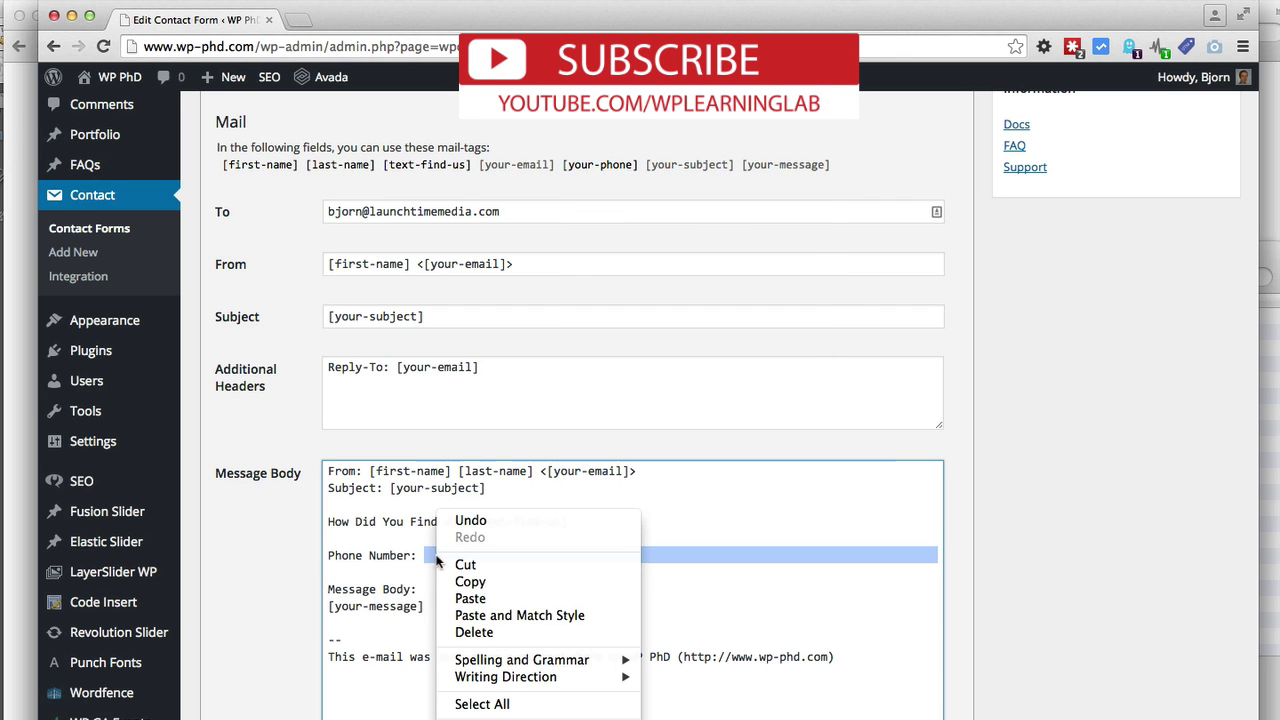
pyautogui.click(471, 598)
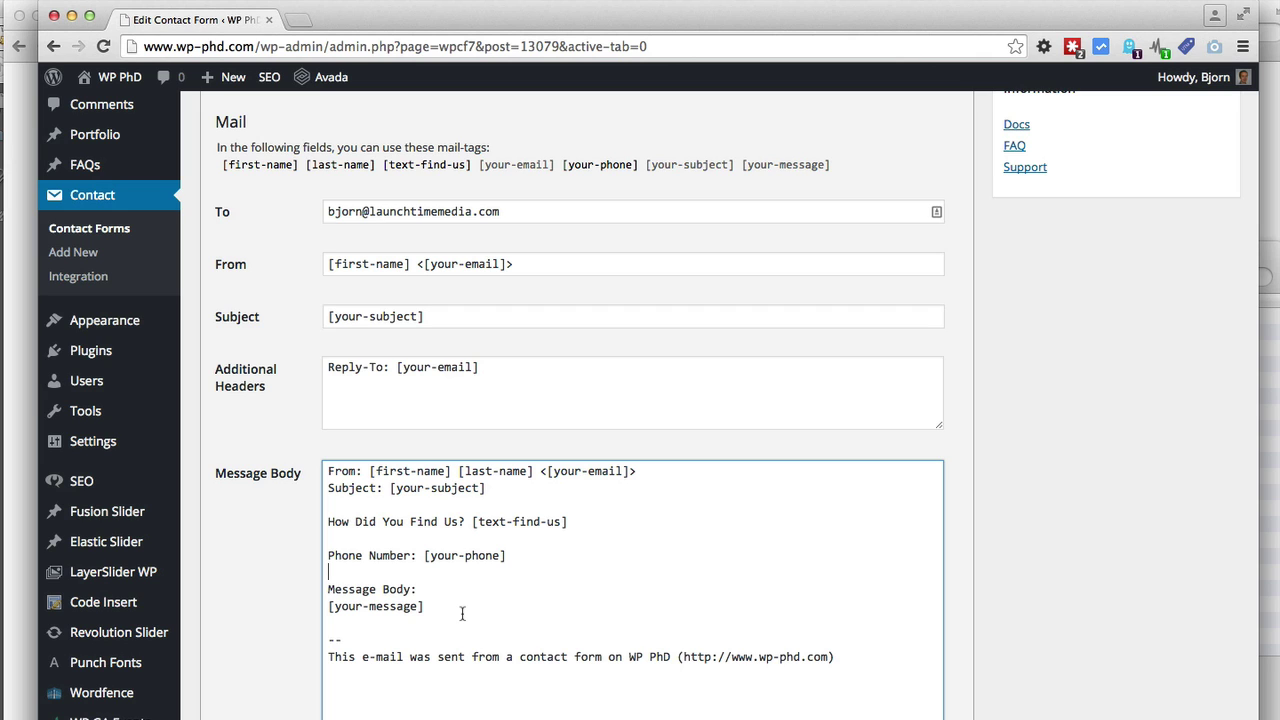
# Enable Use Mail (2) and review its To [your-email] and Subject [your-subject] settings
pyautogui.scroll(-1, 993, 457)
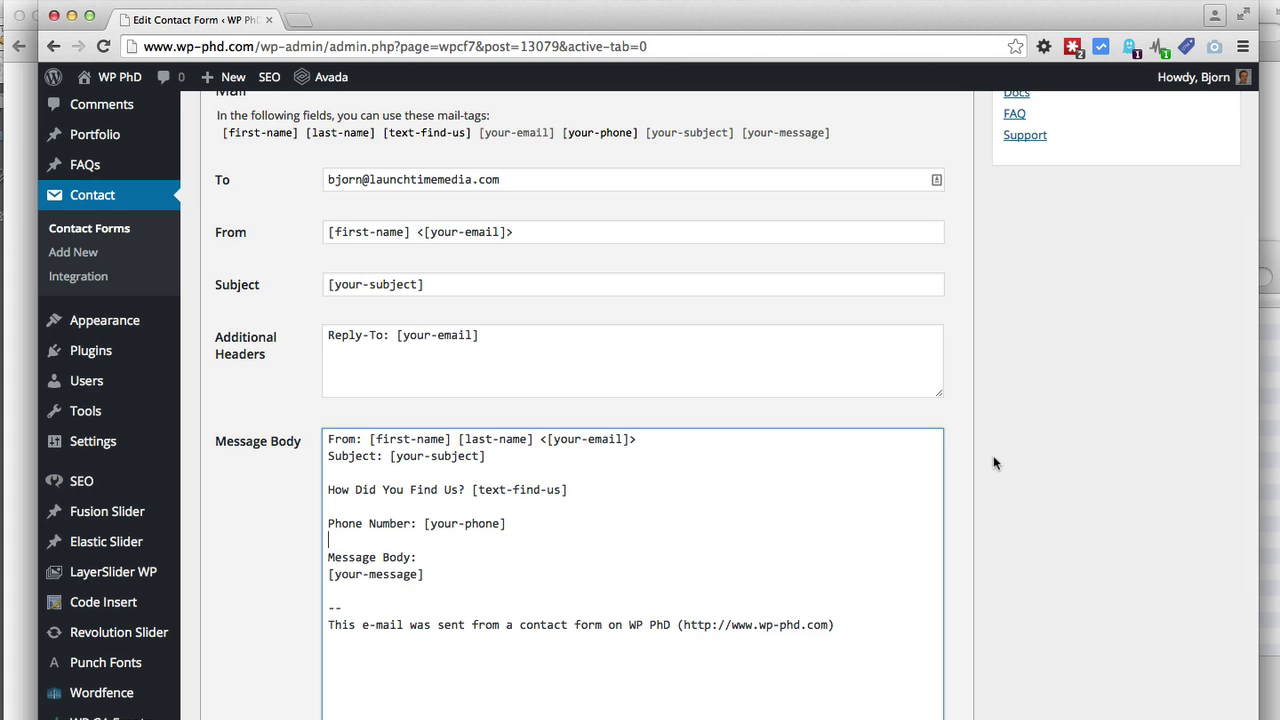
pyautogui.scroll(-4, 993, 458)
pyautogui.scroll(-4, 993, 455)
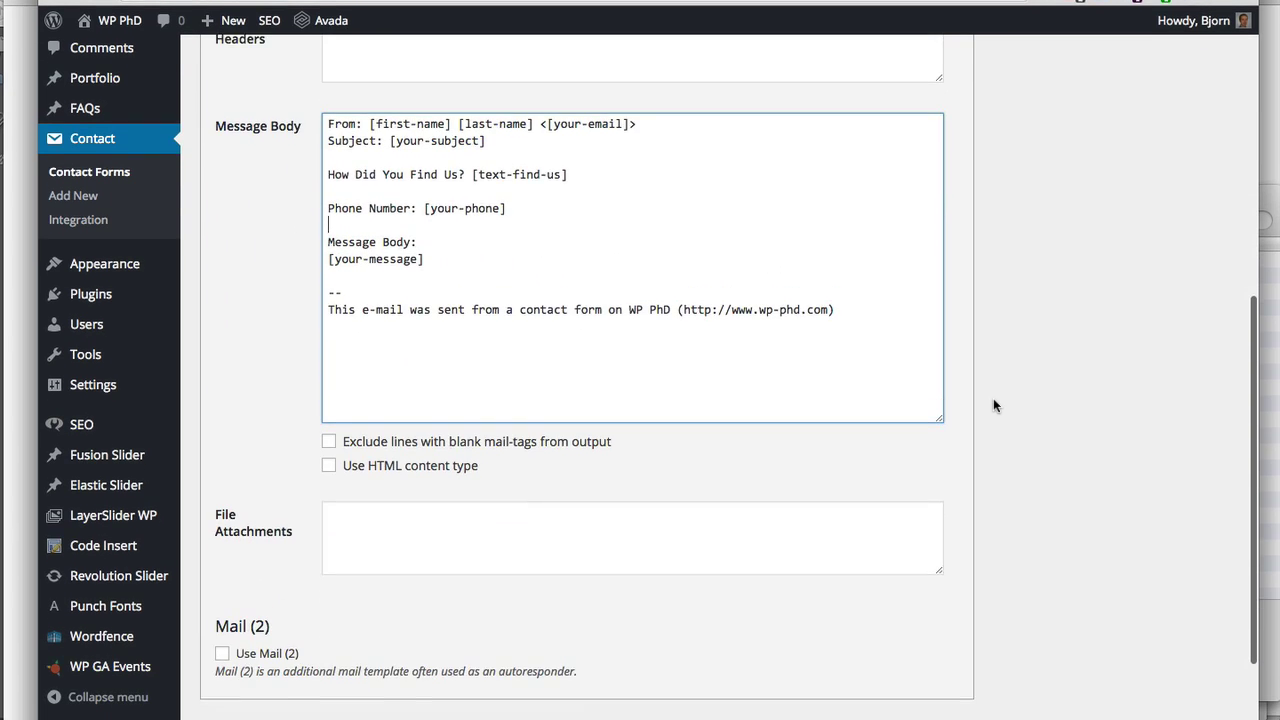
pyautogui.scroll(-3, 993, 400)
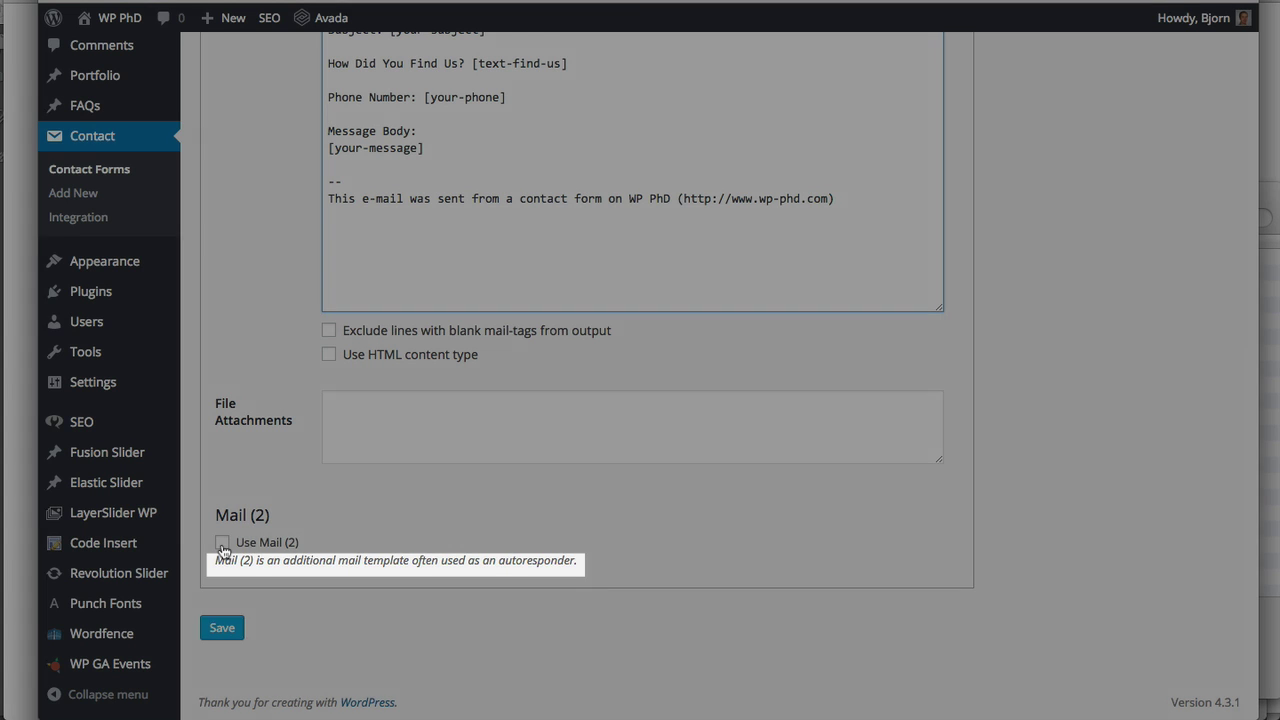
pyautogui.click(222, 545)
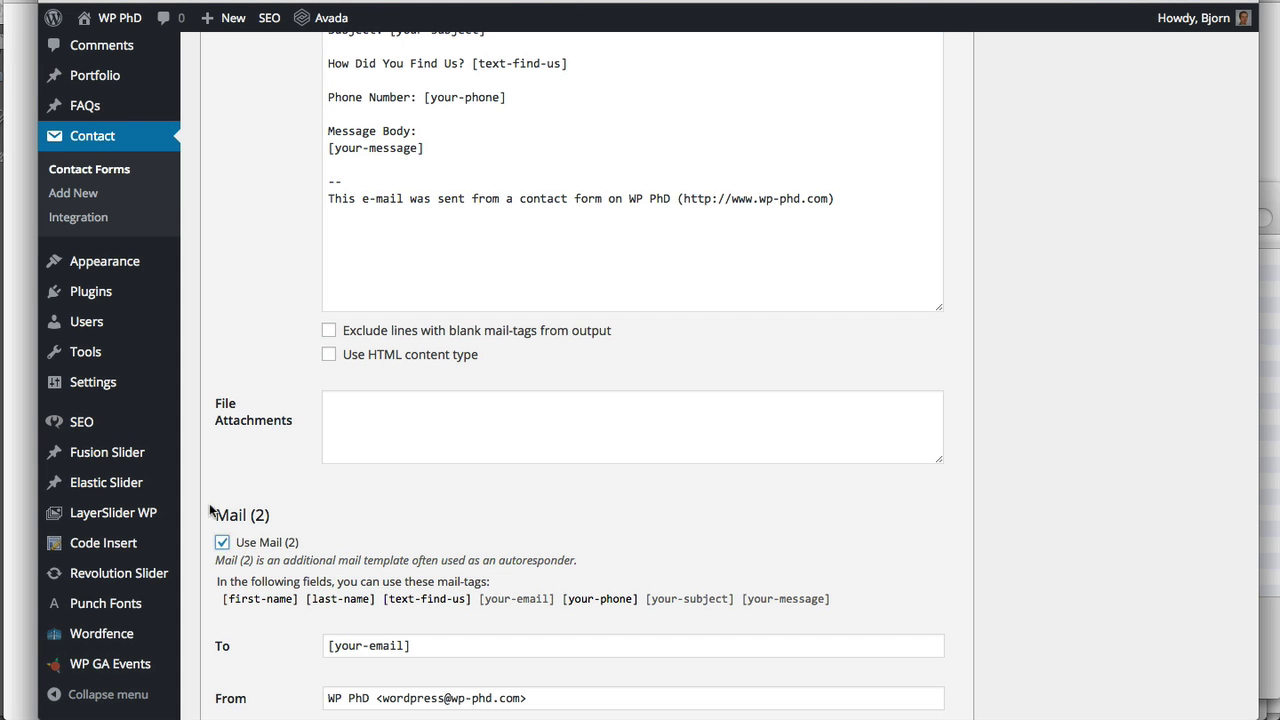
pyautogui.scroll(-4, 201, 481)
pyautogui.scroll(-2, 201, 481)
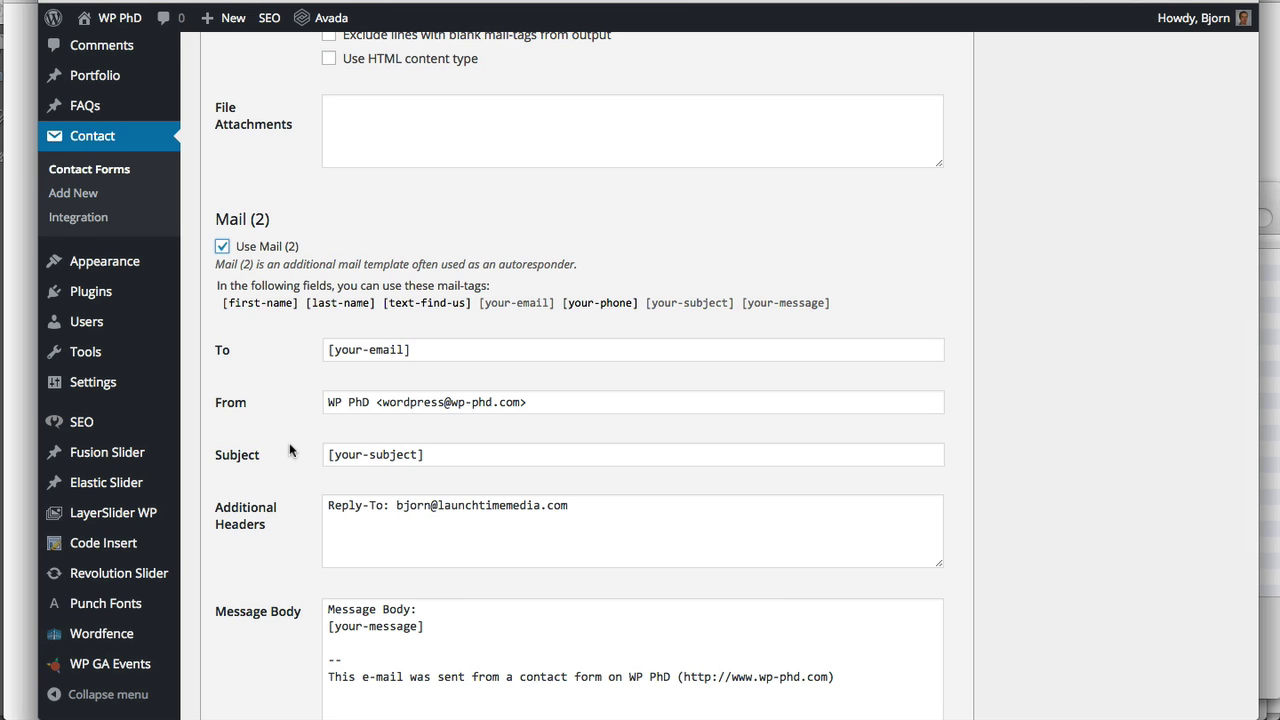
pyautogui.scroll(-2, 290, 450)
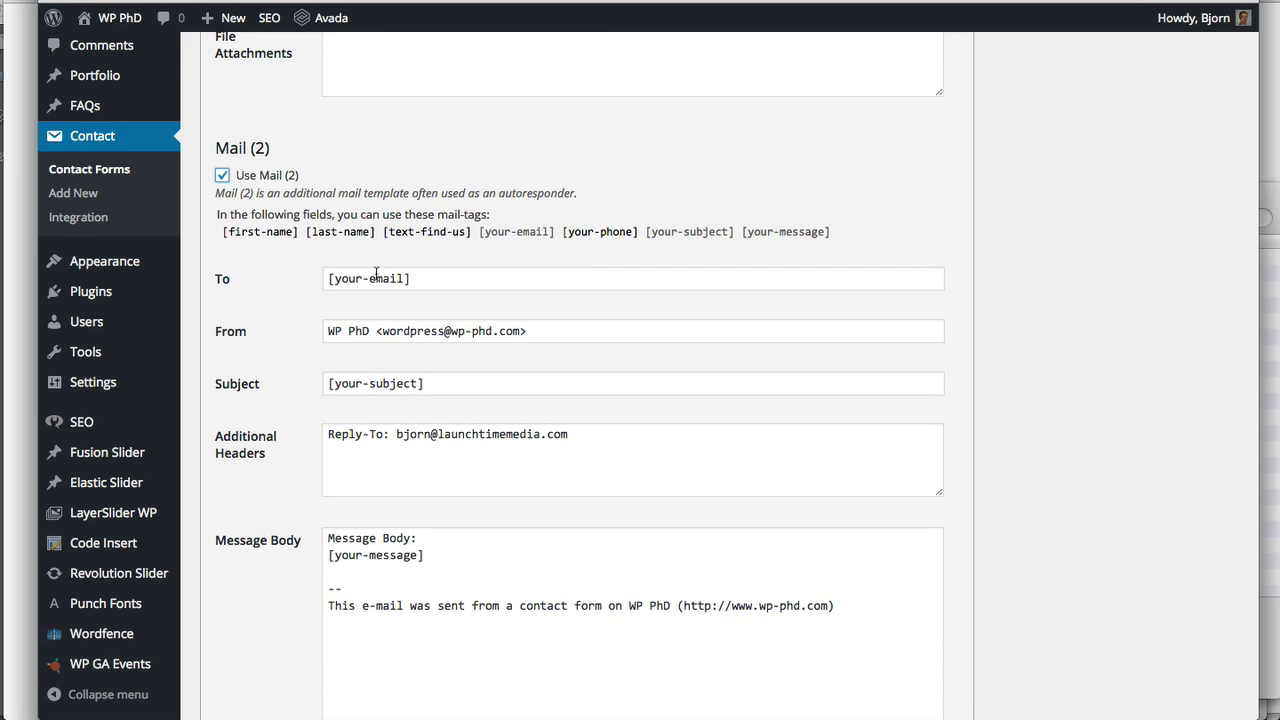
pyautogui.scroll(-1, 301, 350)
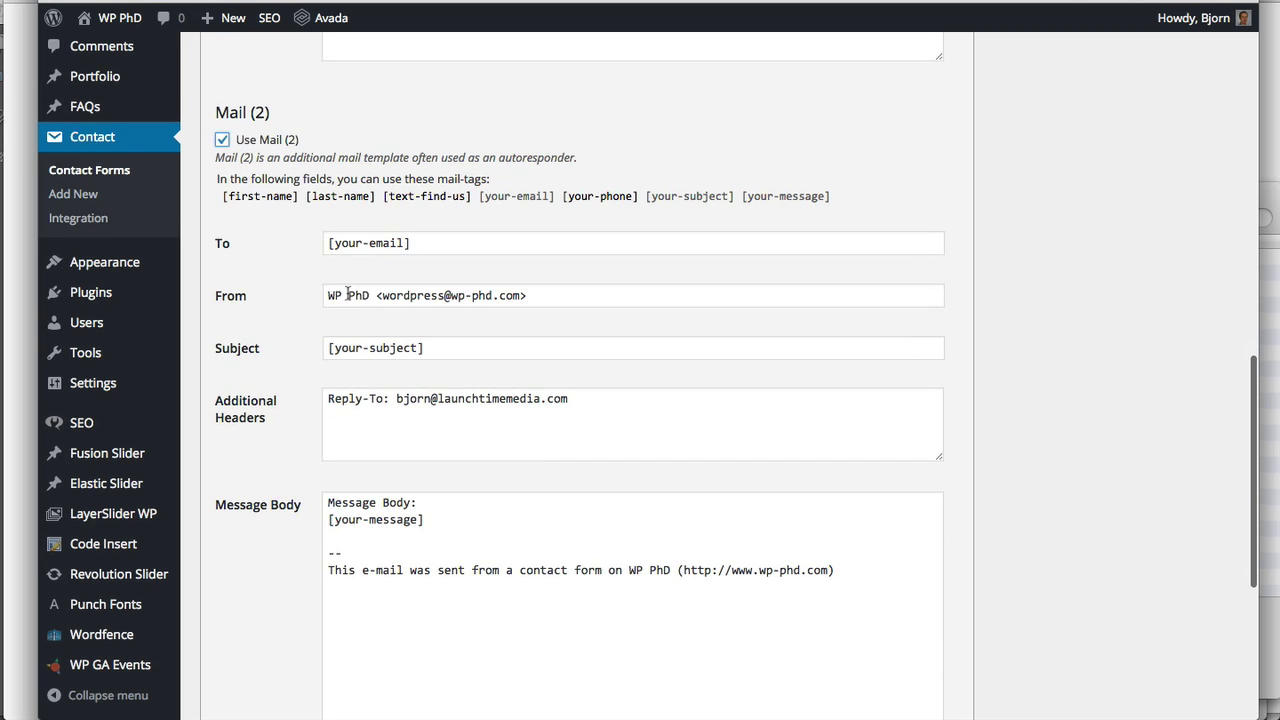
# Replace the Mail (2) From name and e-mail address with your own name and e-mail
pyautogui.click(339, 292)
pyautogui.moveTo(369, 295); pyautogui.dragTo(320, 295)
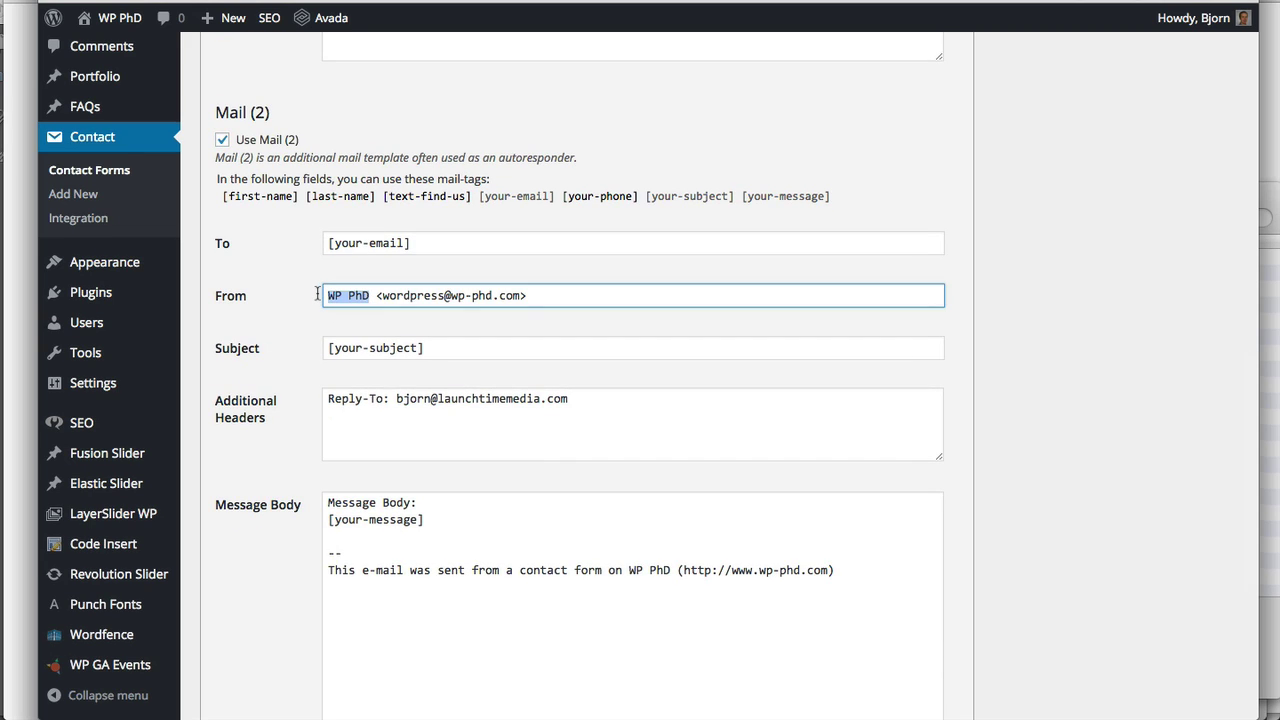
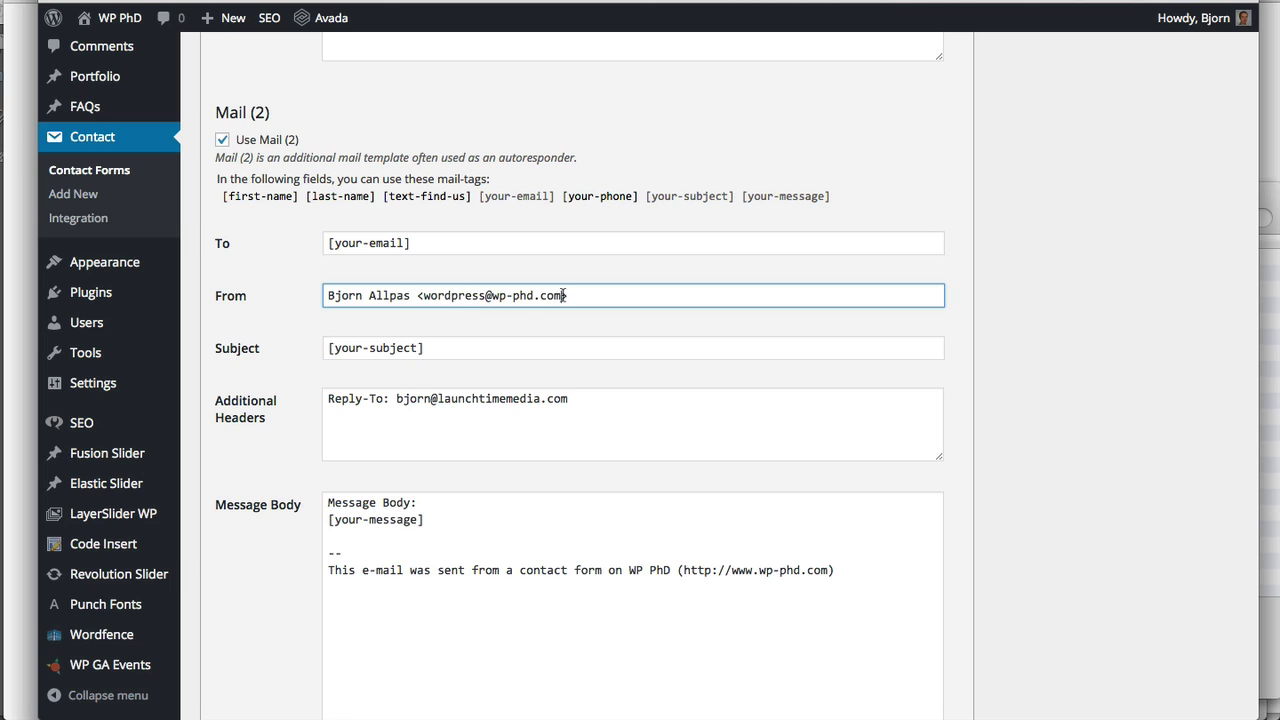
pyautogui.moveTo(563, 296); pyautogui.dragTo(425, 296)
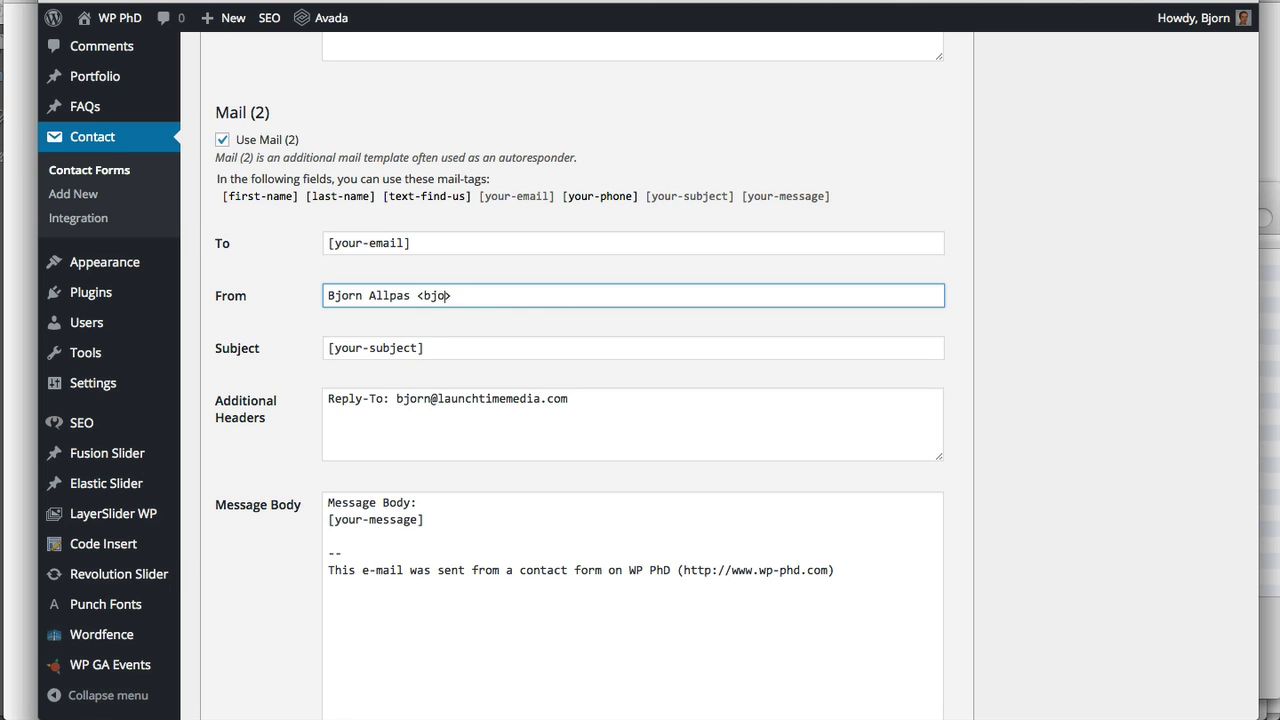
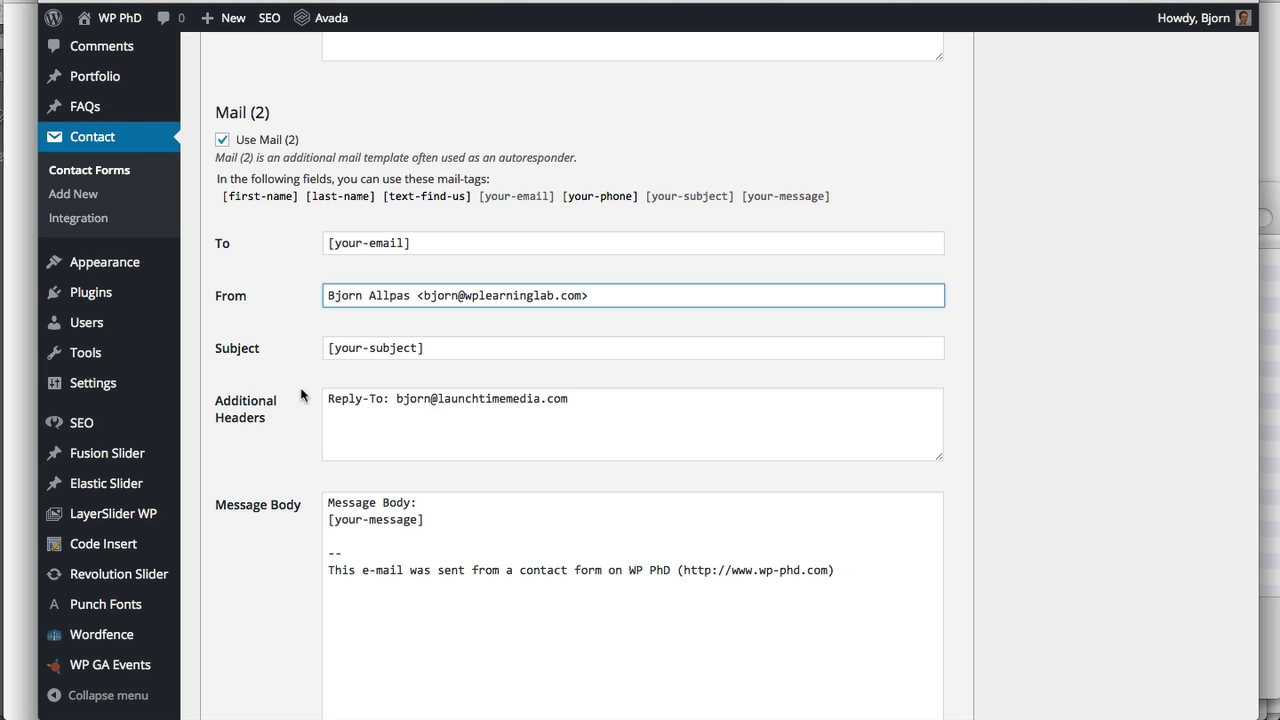
# Start the Mail (2) body with 'Thank you for submitting your message. I will review it and get back to you as soon as possible.'
pyautogui.scroll(-2, 268, 375)
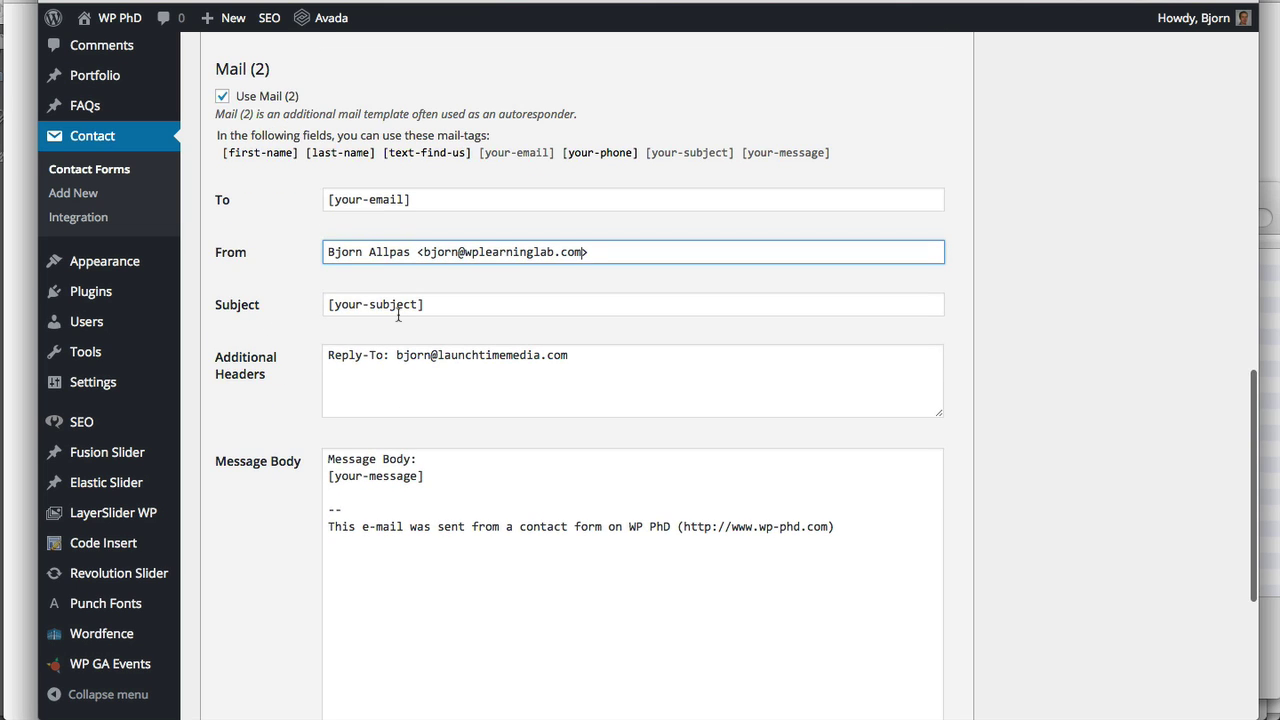
pyautogui.click(460, 469)
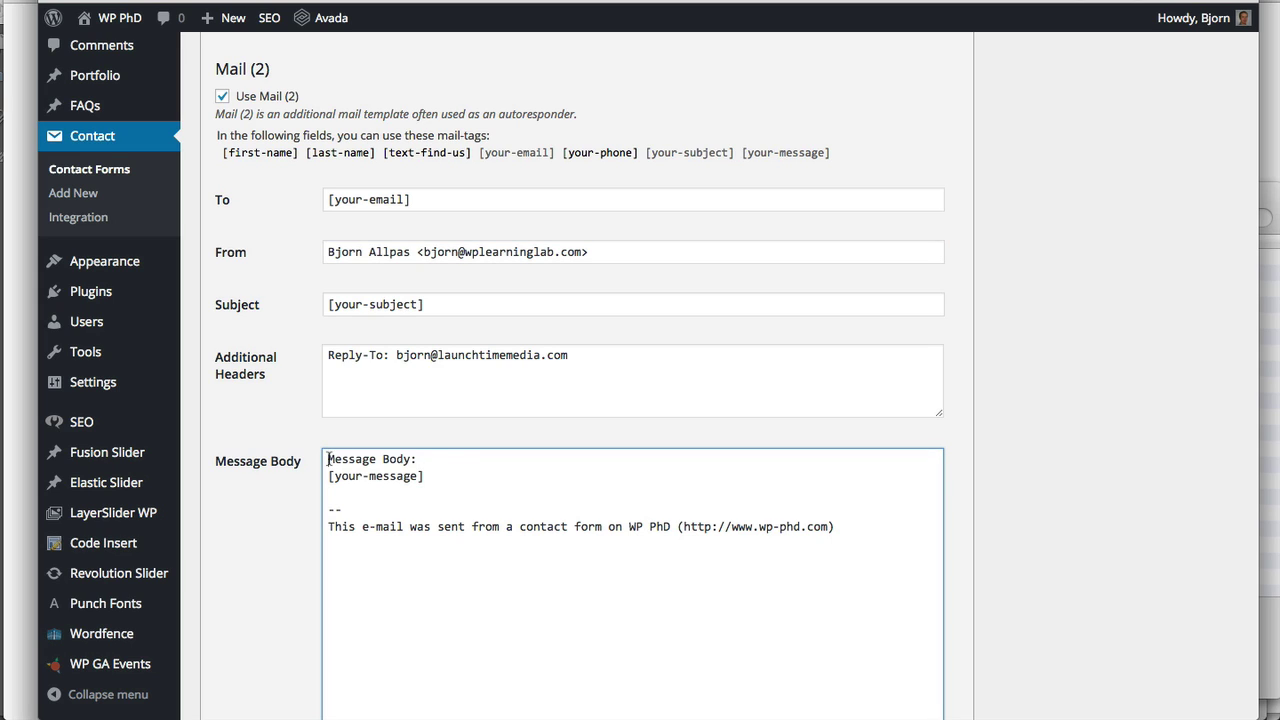
pyautogui.click(328, 459)
pyautogui.write('Thank you for su')
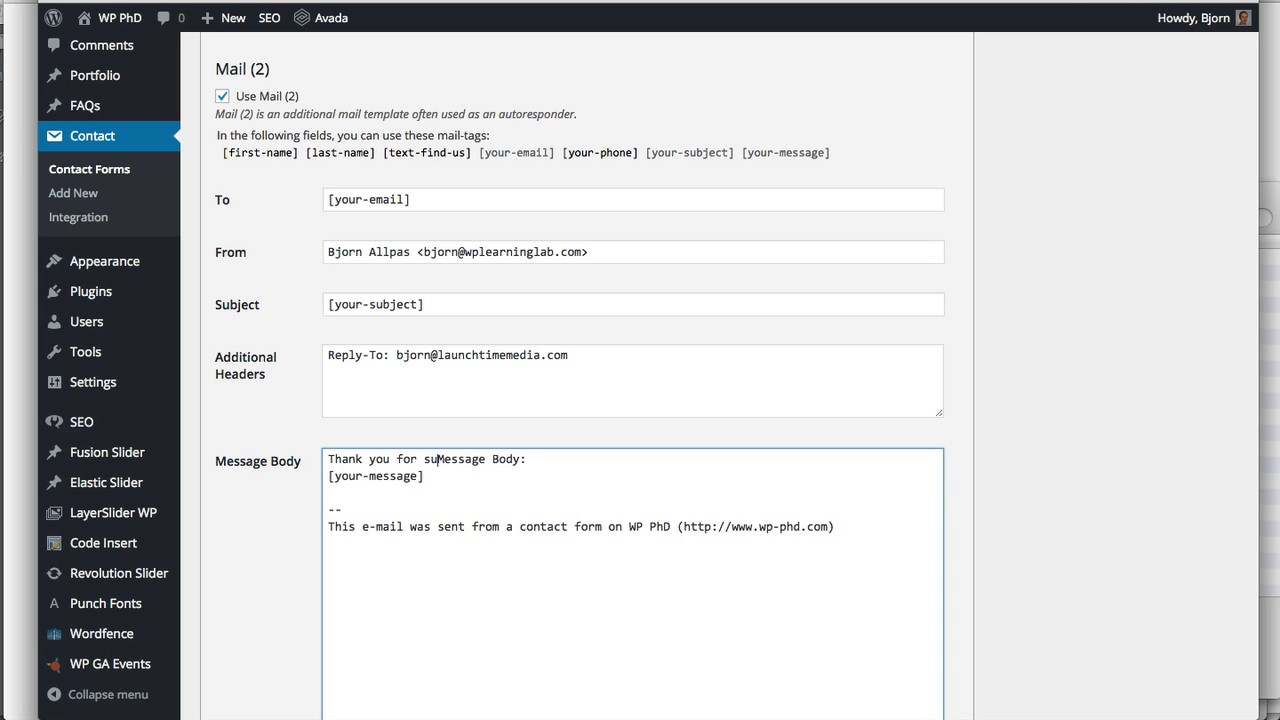
pyautogui.write('bmitting your')
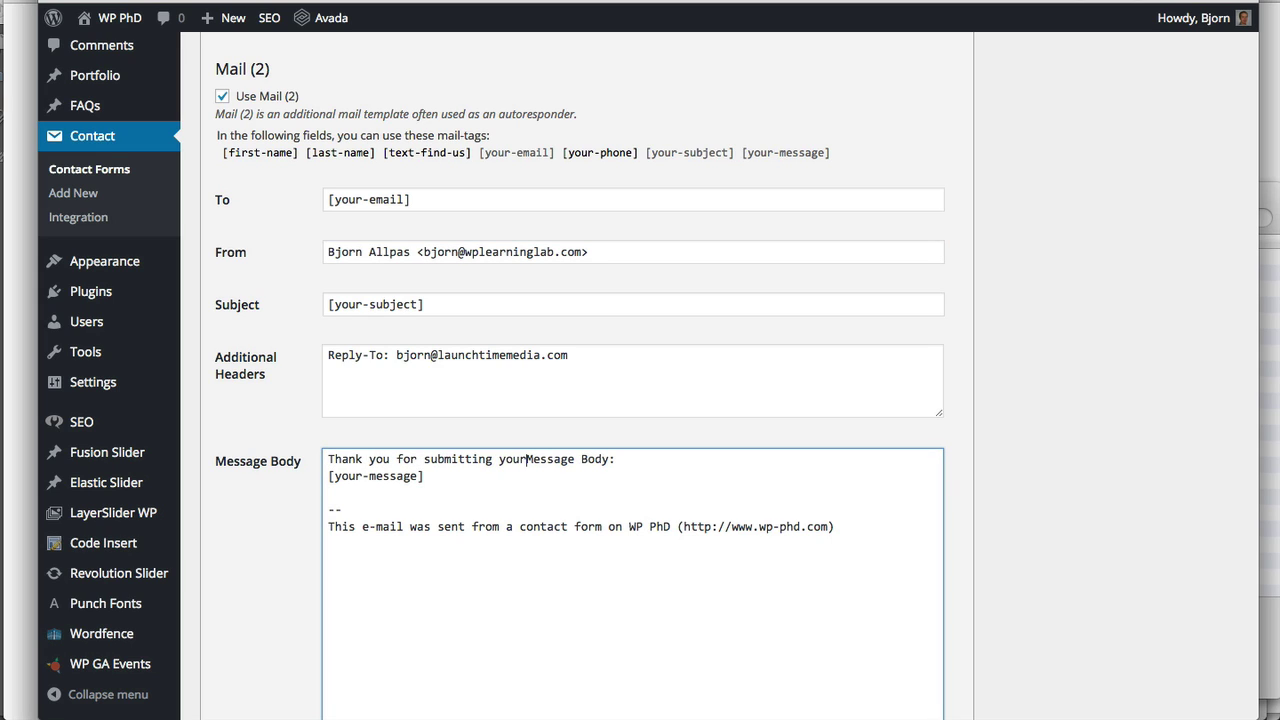
pyautogui.write(' message. I wi')
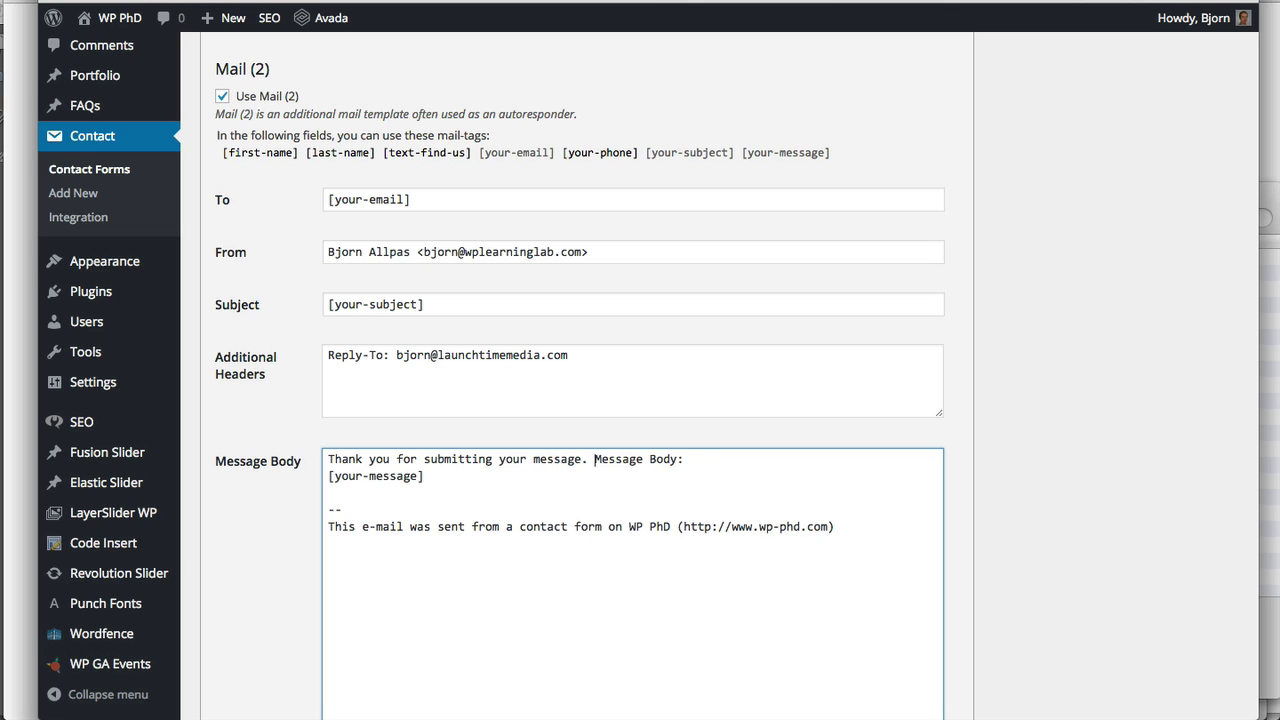
pyautogui.write('ll review it an')
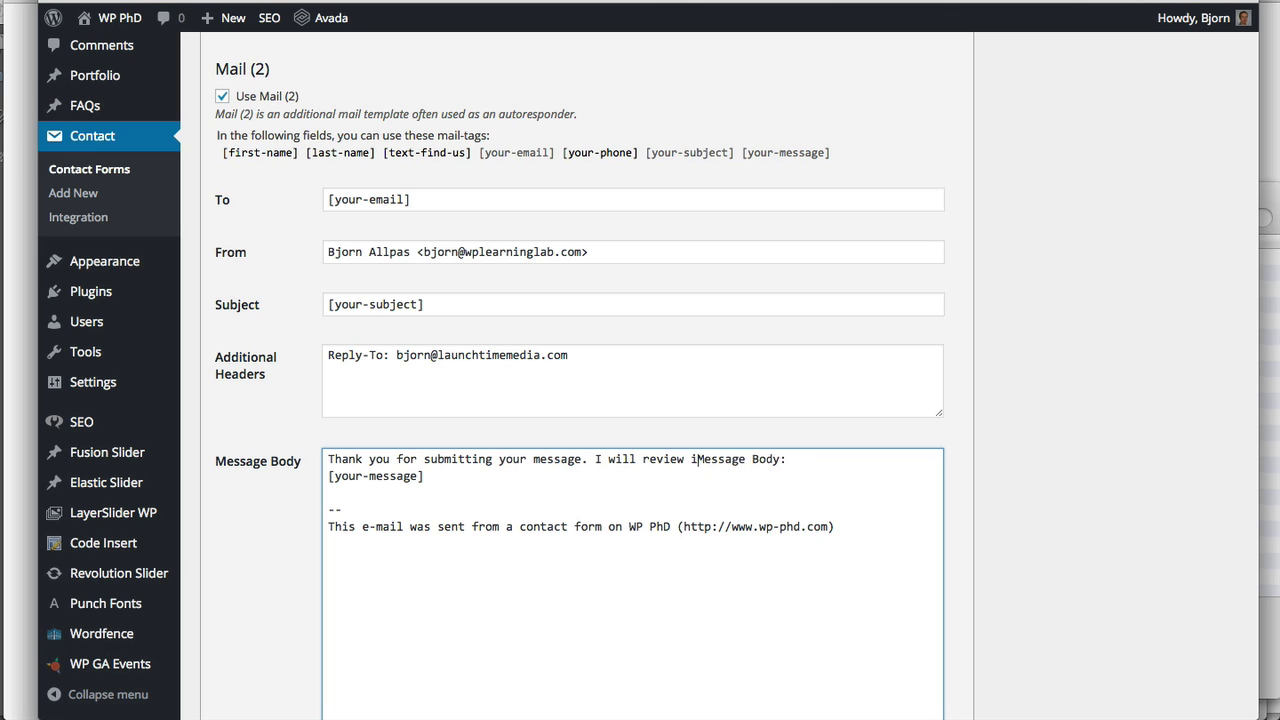
pyautogui.write('d get back to you ass')
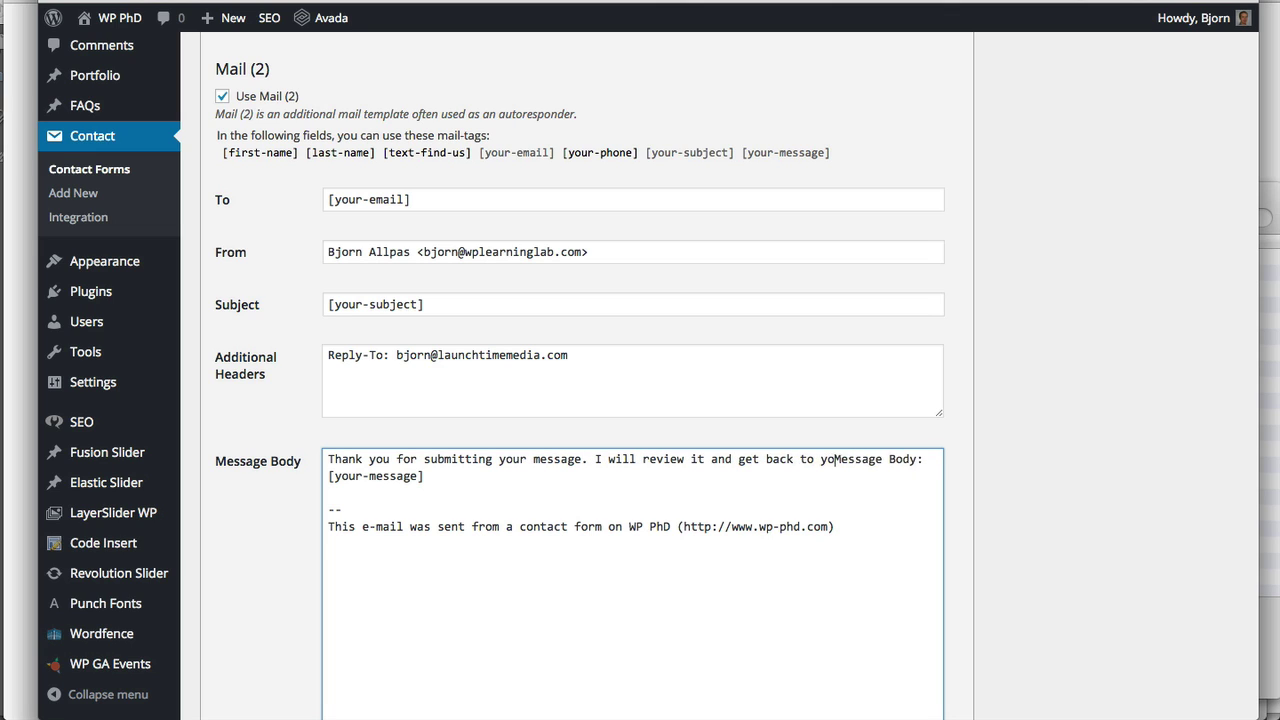
pyautogui.press('BackSpace')
pyautogui.write('soon as possible')
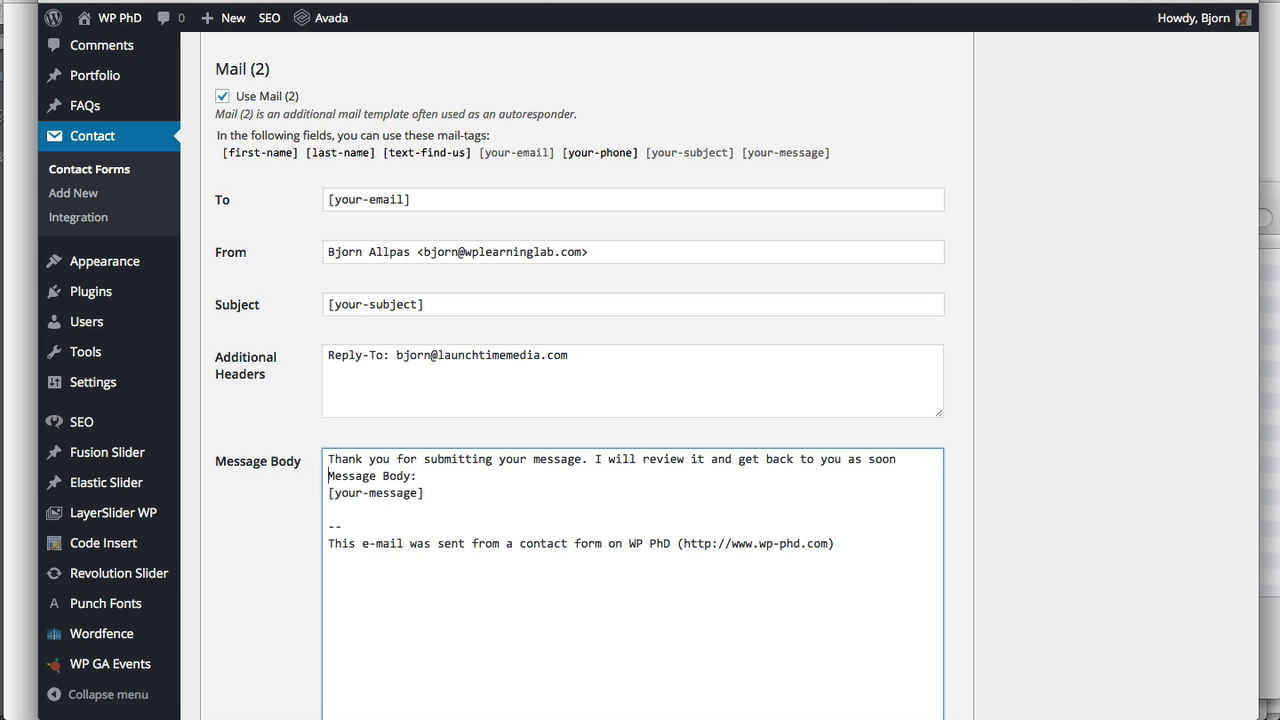
pyautogui.write('.')
pyautogui.press('Return')
pyautogui.press('Return')
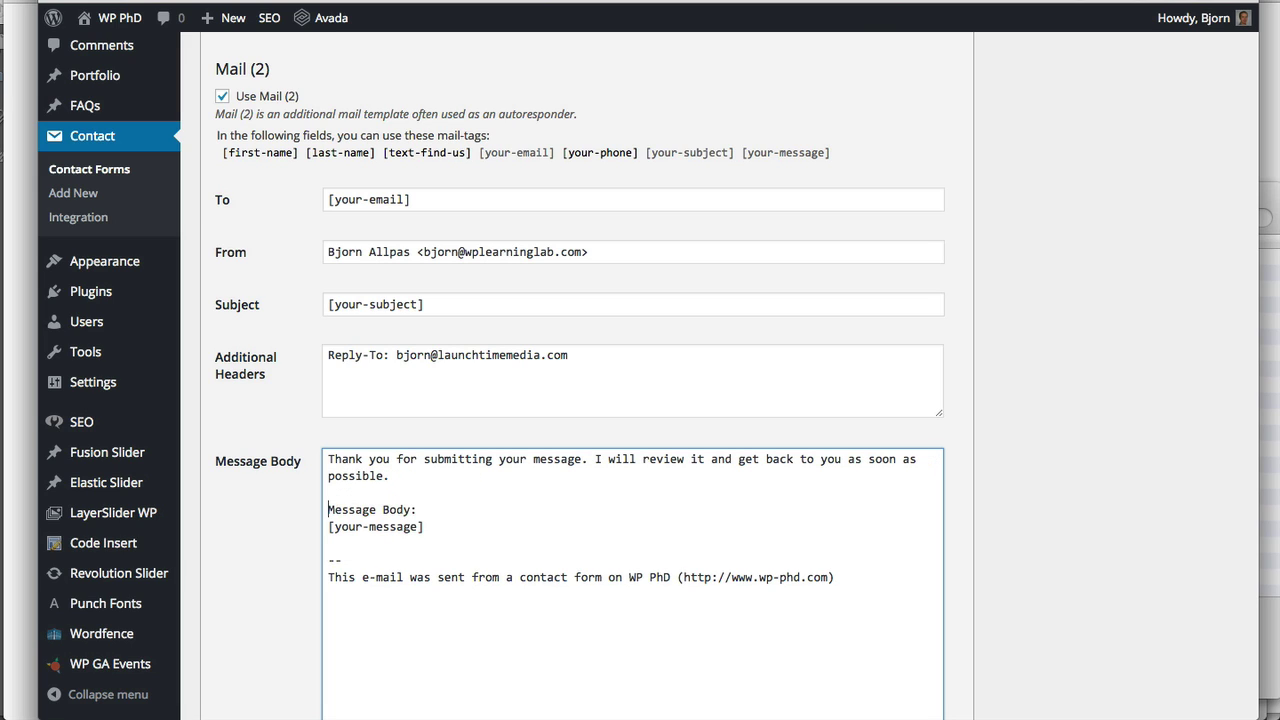
pyautogui.press('Return')
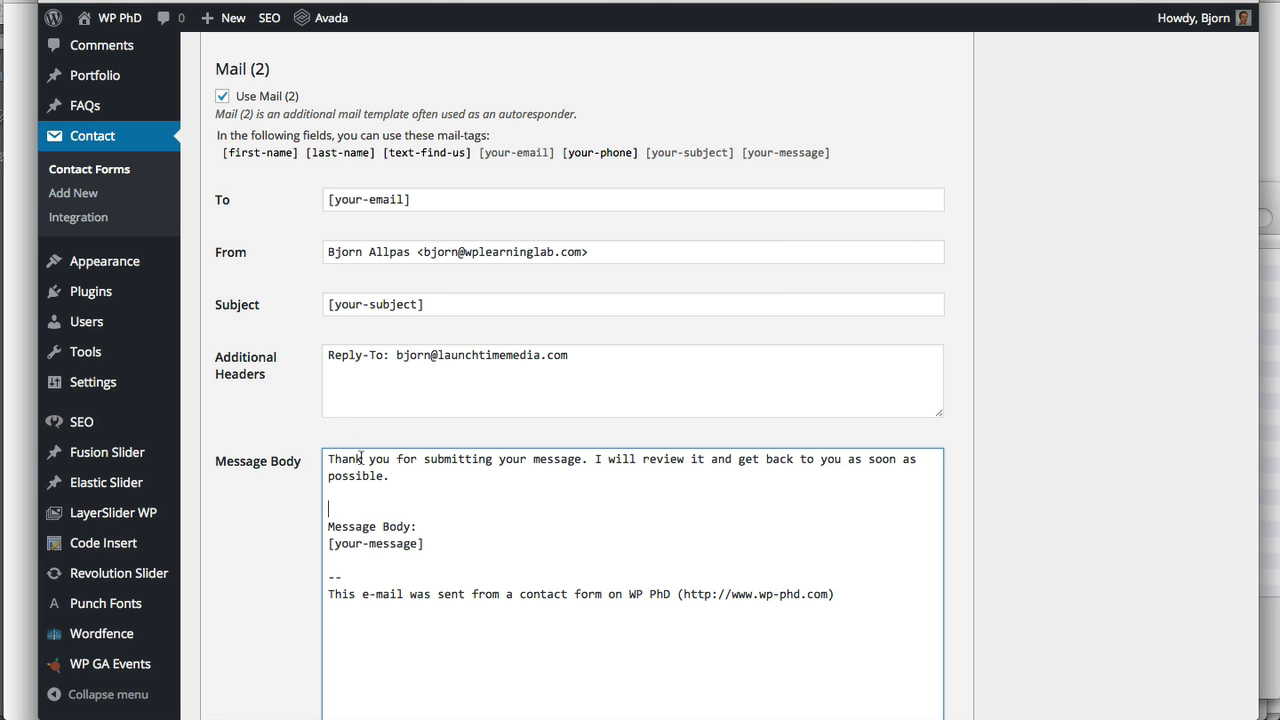
pyautogui.scroll(6, 336, 430)
pyautogui.scroll(3, 336, 430)
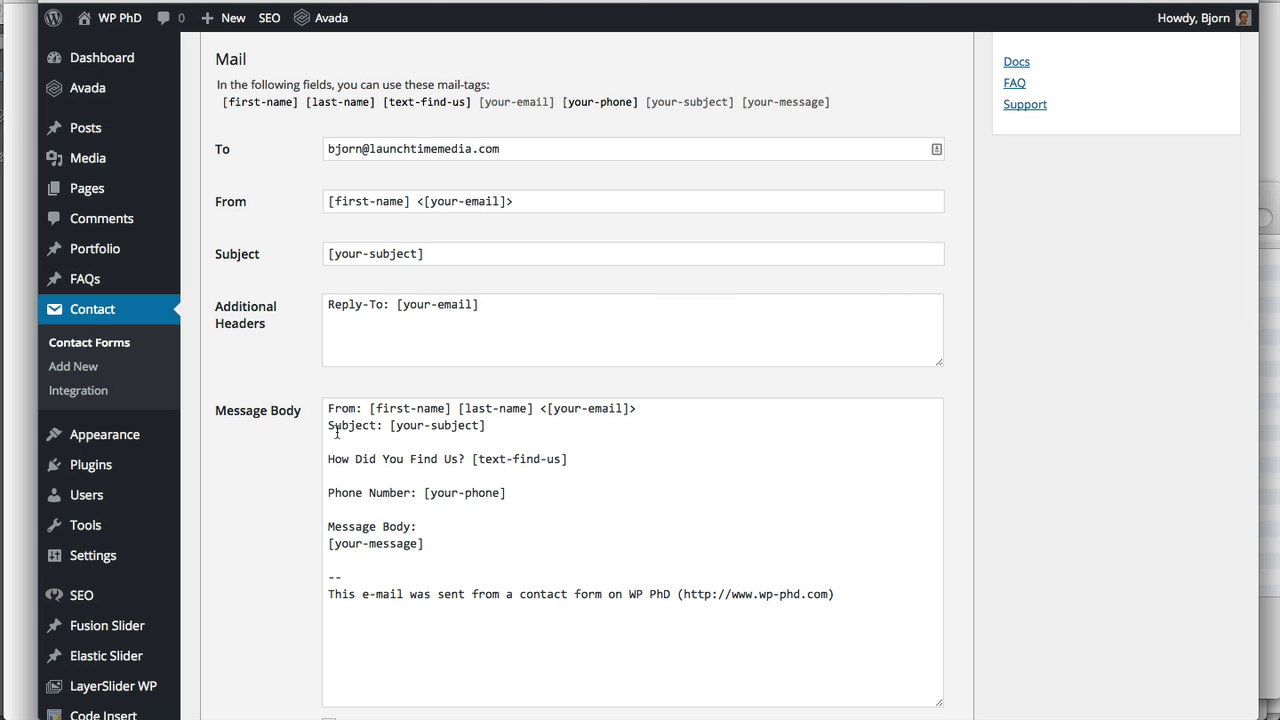
pyautogui.scroll(-3, 303, 356)
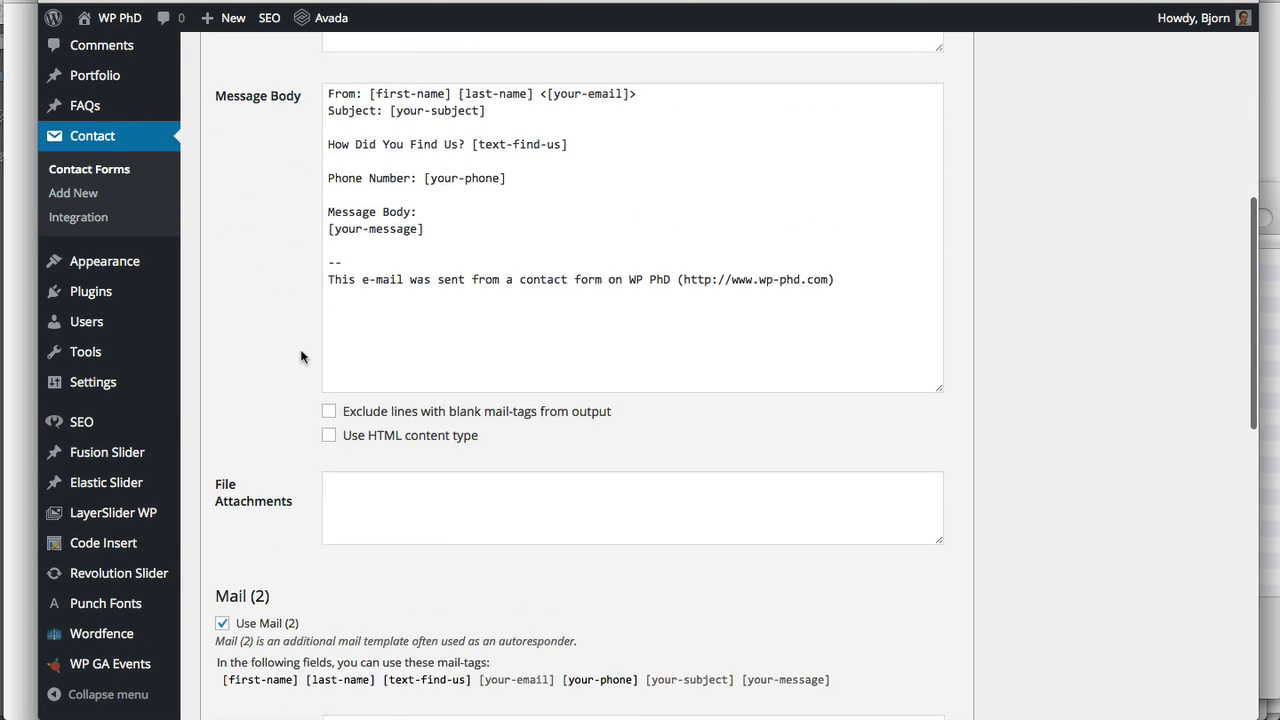
pyautogui.scroll(-5, 301, 351)
pyautogui.rightClick(301, 351)
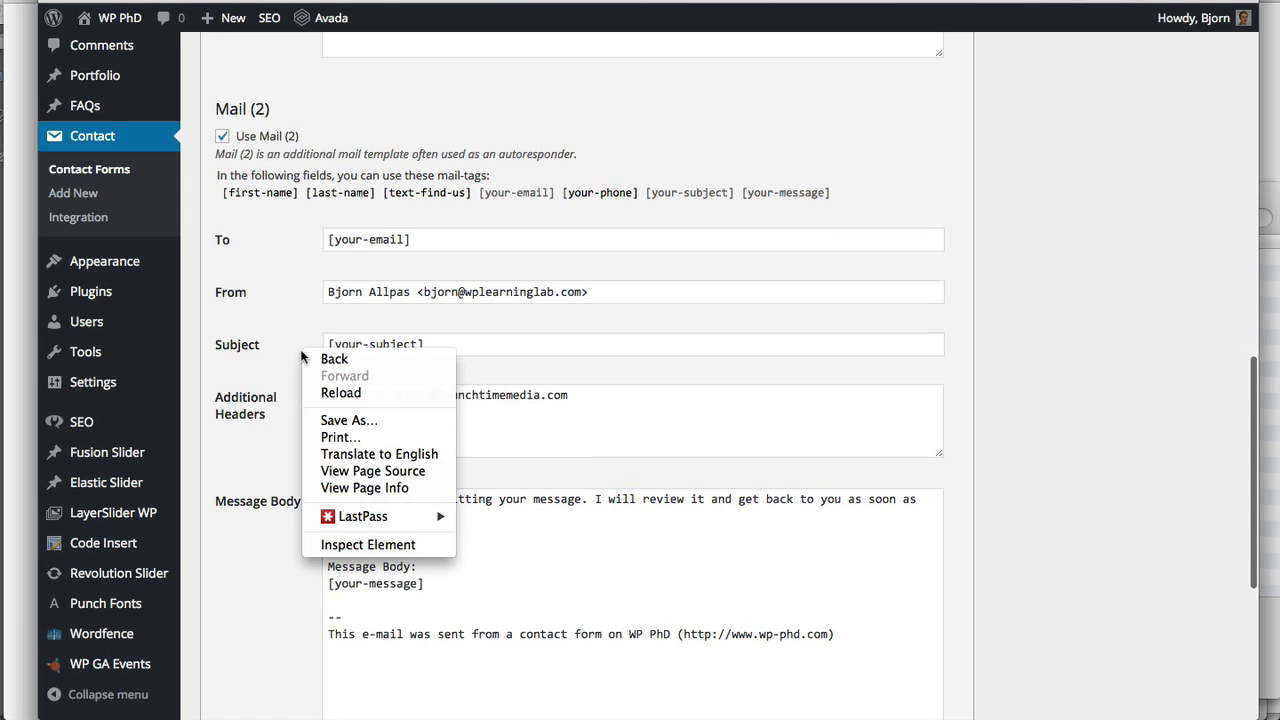
pyautogui.click(273, 367)
pyautogui.scroll(-1, 273, 367)
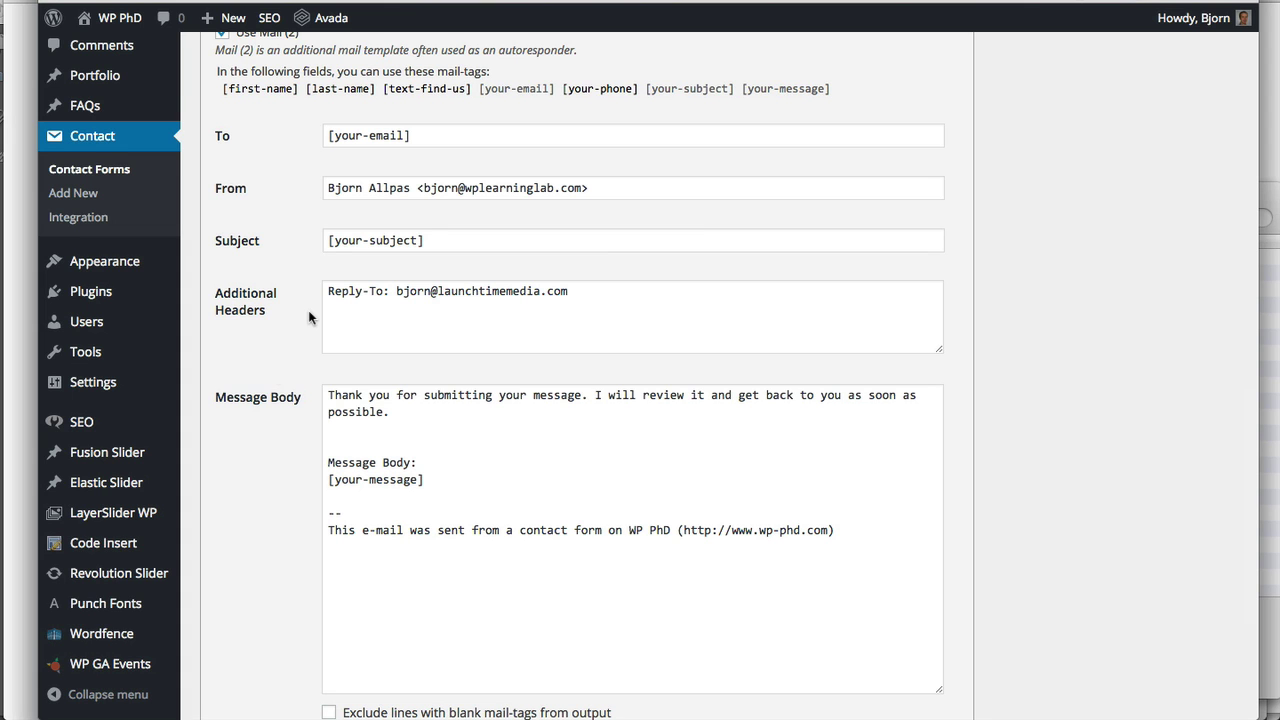
pyautogui.scroll(2, 309, 316)
pyautogui.scroll(8, 309, 316)
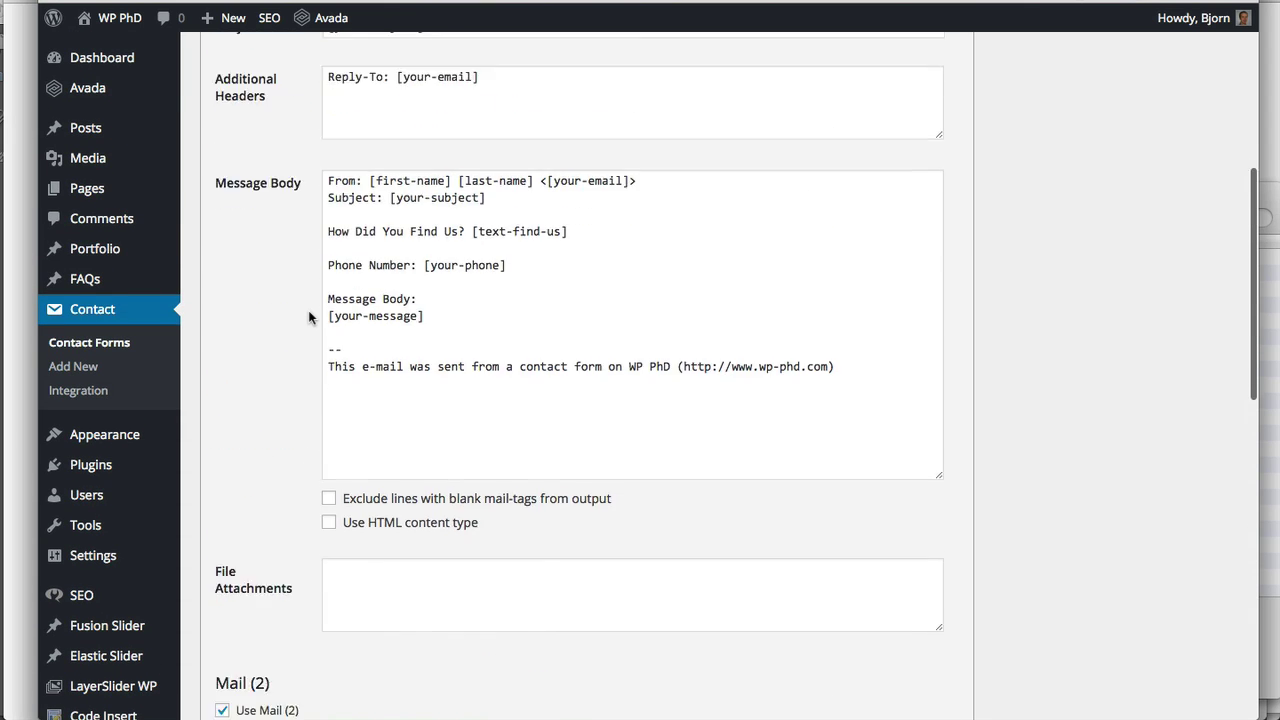
pyautogui.scroll(2, 309, 316)
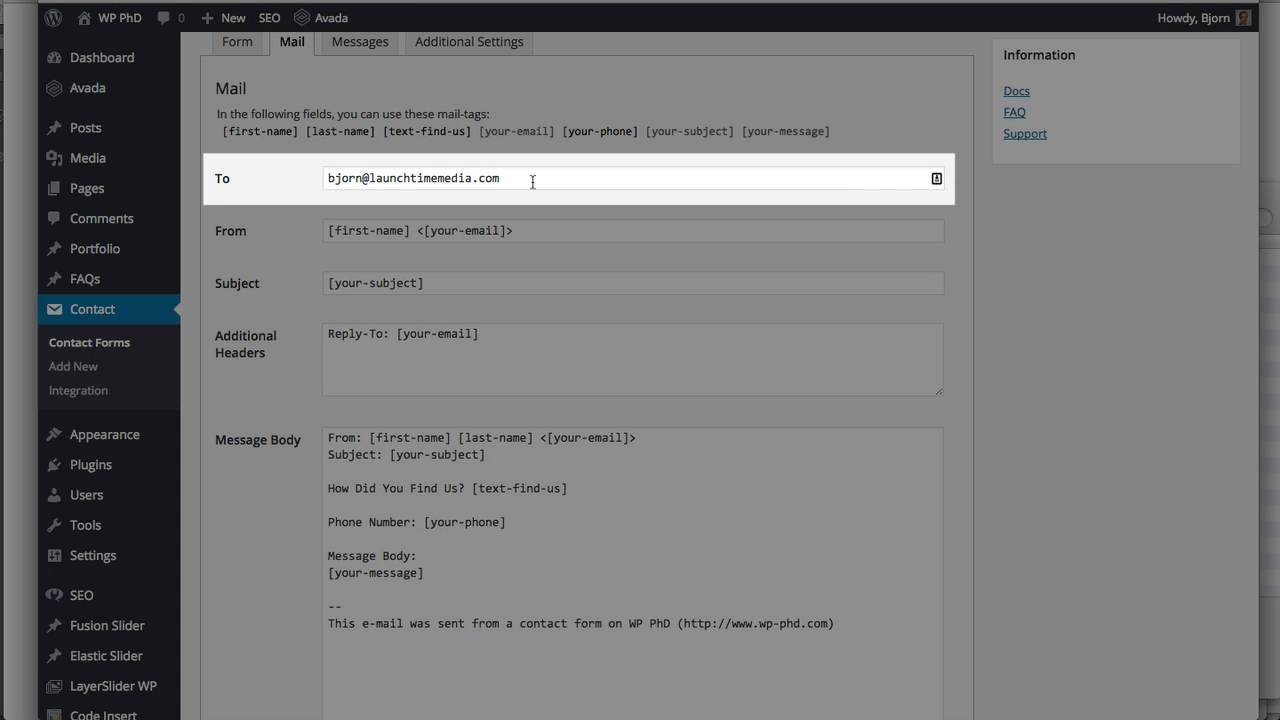
# Try two extra recipient addresses in the To field, remove them, and save the form
pyautogui.click(532, 181)
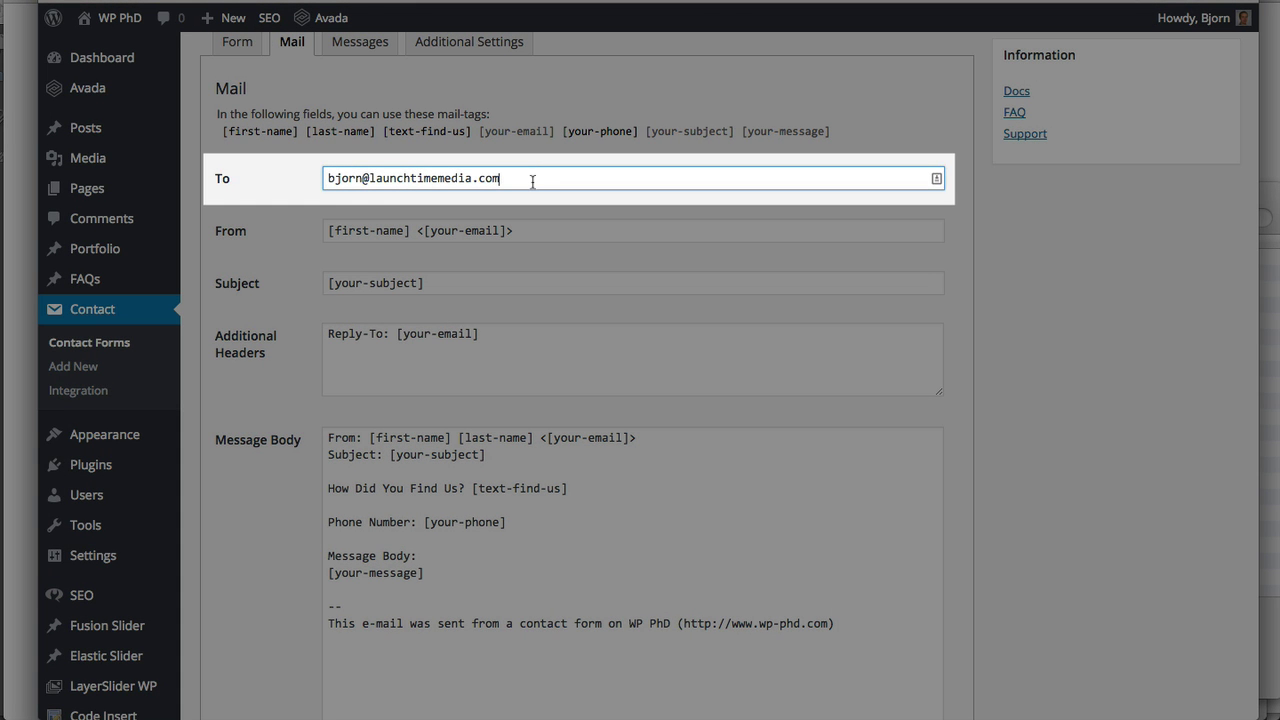
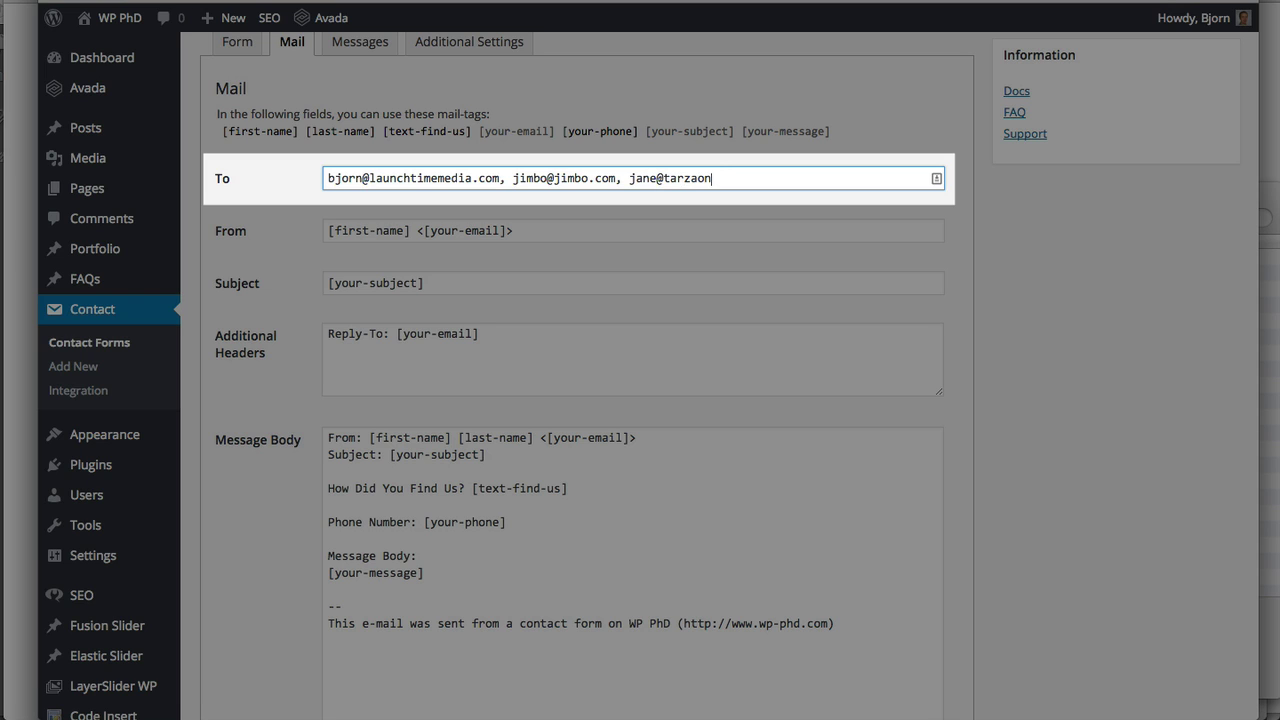
pyautogui.moveTo(733, 179); pyautogui.dragTo(501, 181)
pyautogui.press('BackSpace')
pyautogui.scroll(4, 1072, 257)
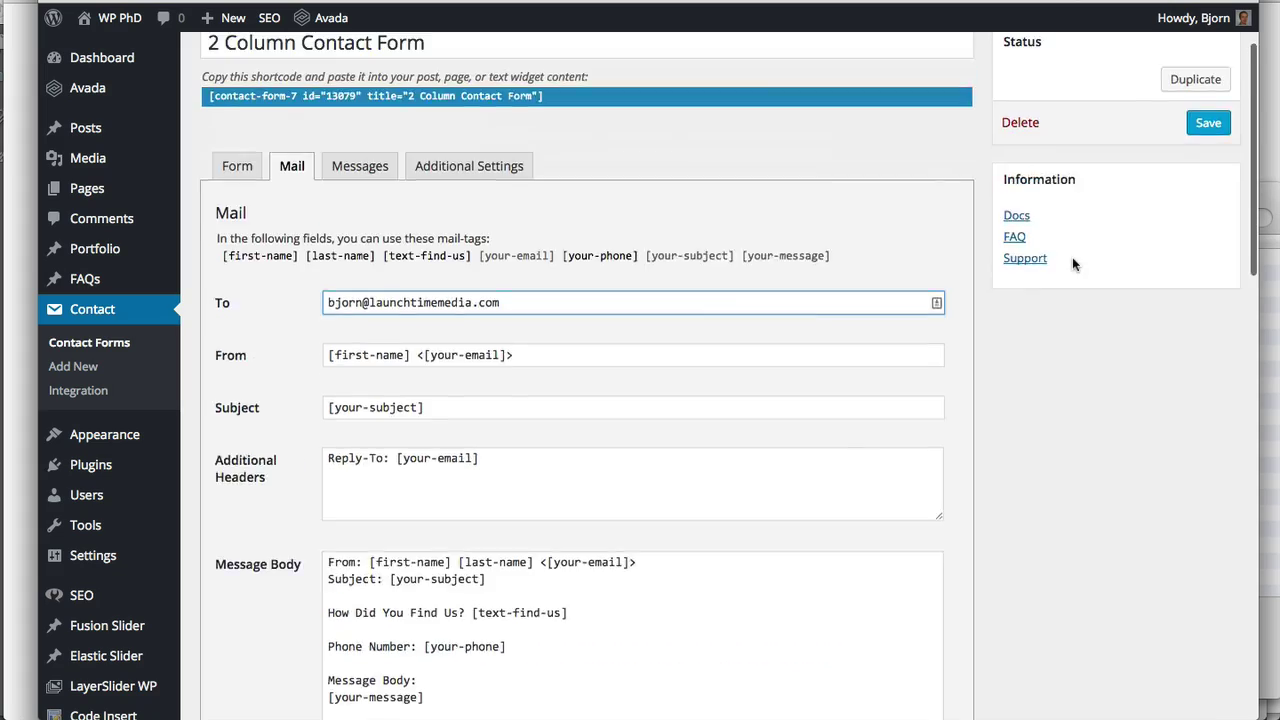
pyautogui.click(1208, 221)
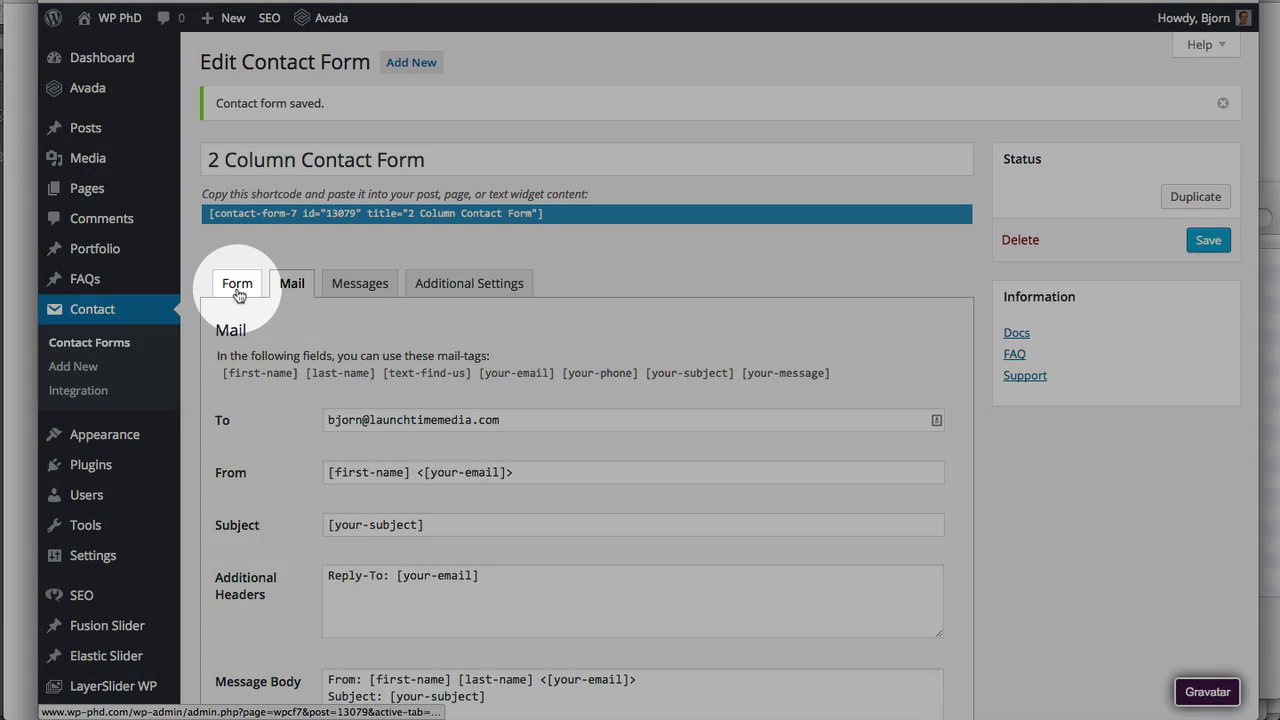
# Review the Form and Mail tabs and copy the 2 Column Contact Form shortcode
pyautogui.click(238, 292)
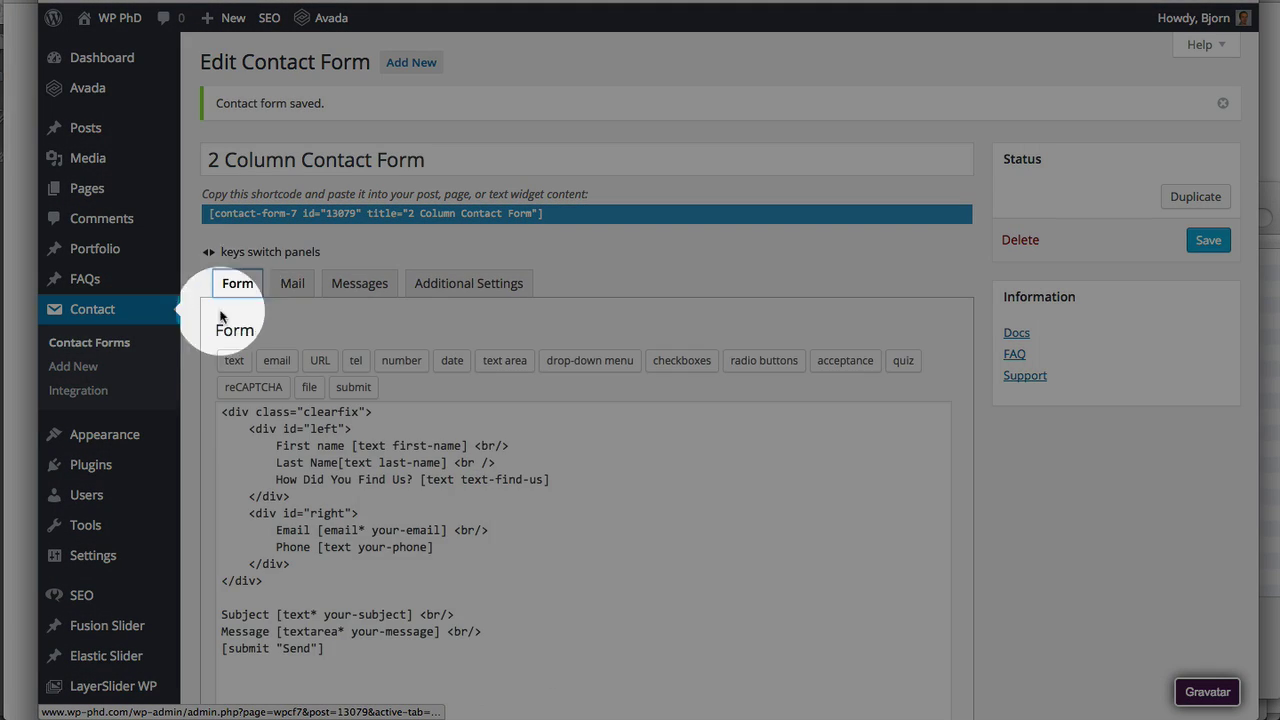
pyautogui.scroll(-2, 210, 330)
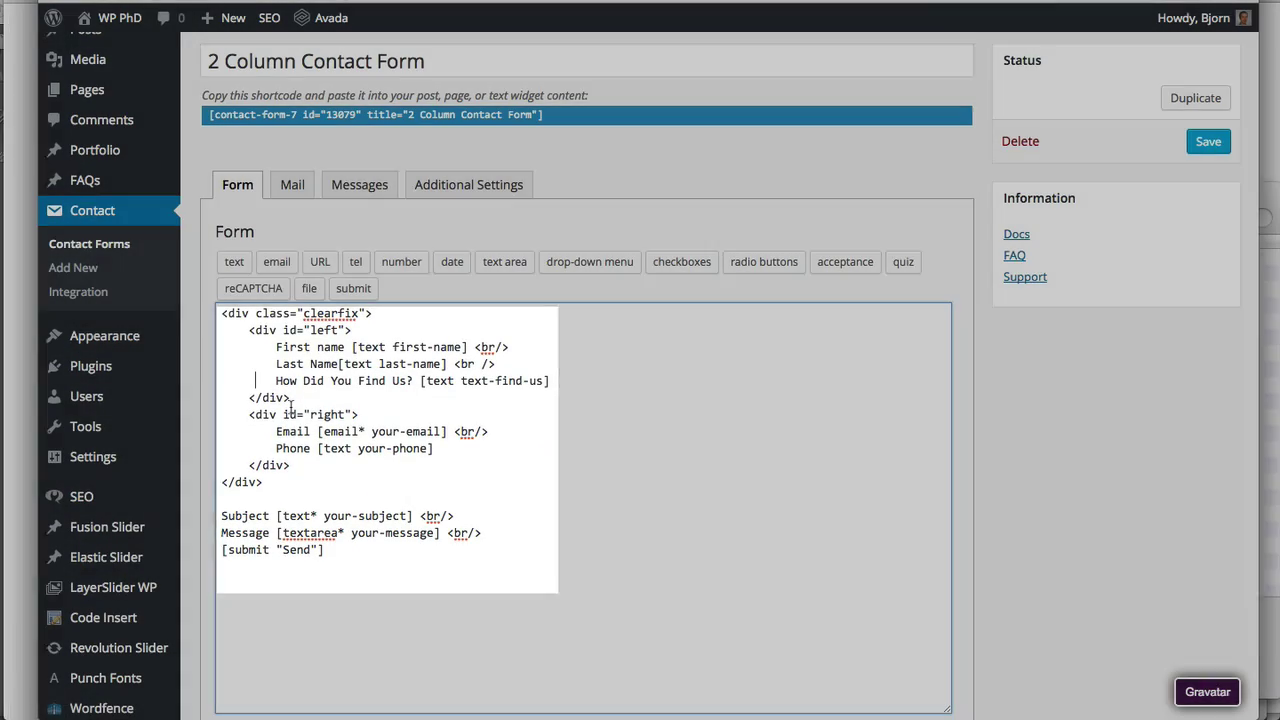
pyautogui.click(263, 231)
pyautogui.click(294, 188)
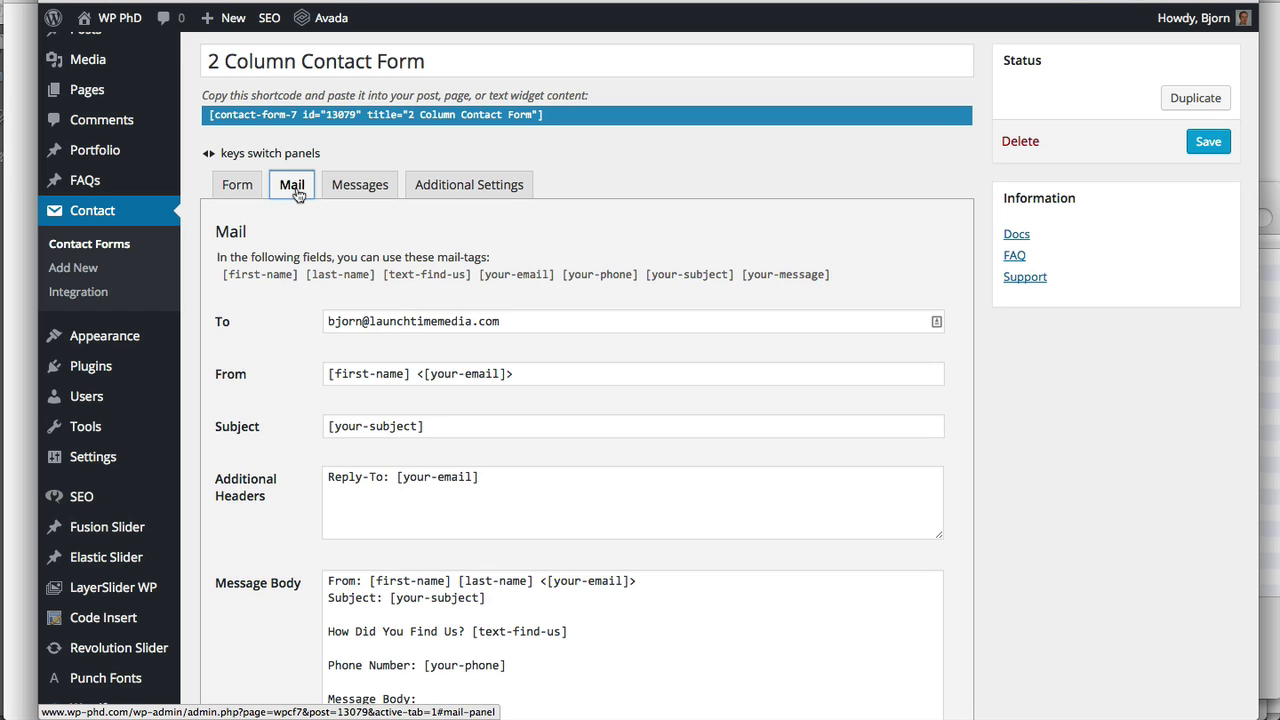
pyautogui.click(548, 121)
pyautogui.click(555, 119)
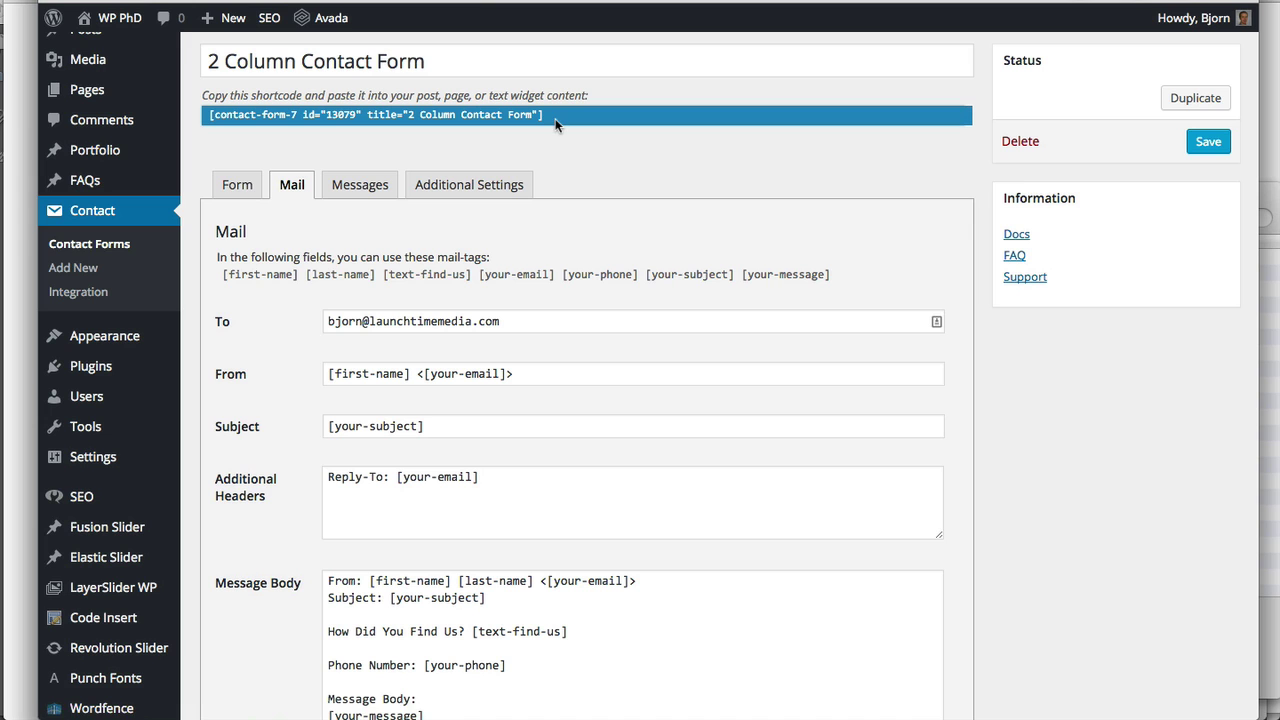
pyautogui.click(247, 193)
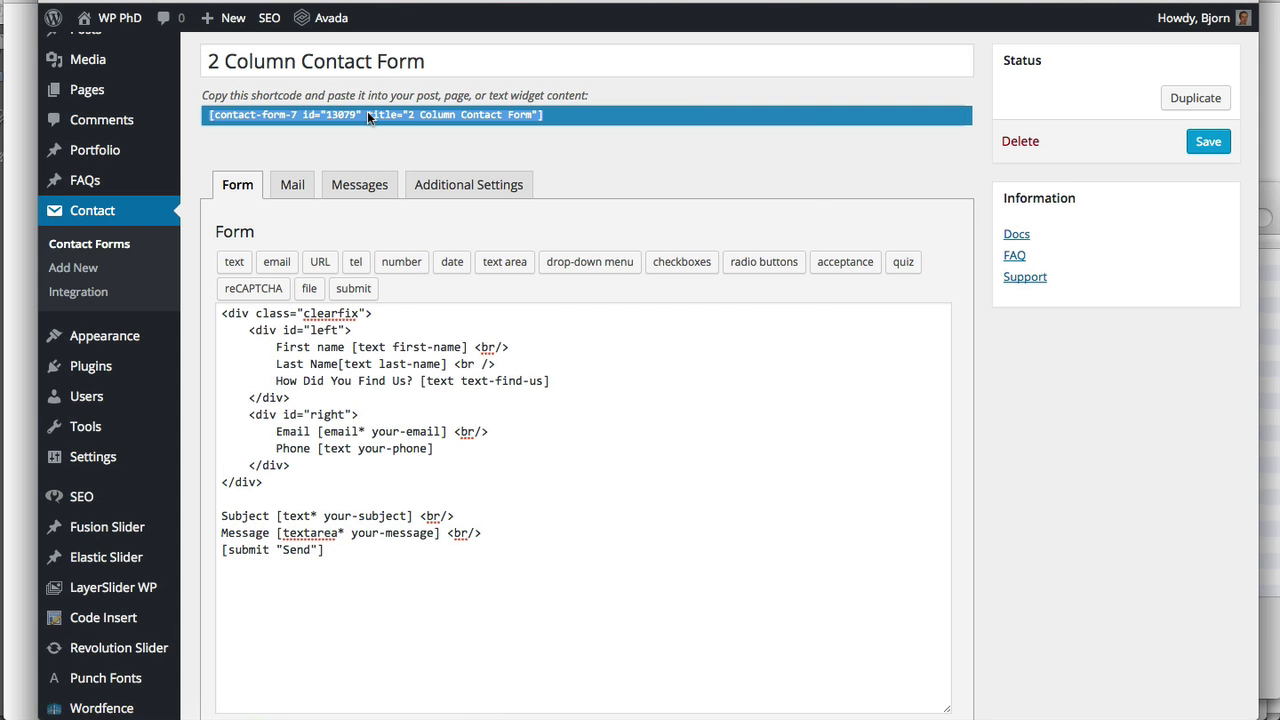
pyautogui.rightClick(367, 114)
pyautogui.click(391, 141)
pyautogui.scroll(2, 228, 177)
pyautogui.moveTo(100, 190)
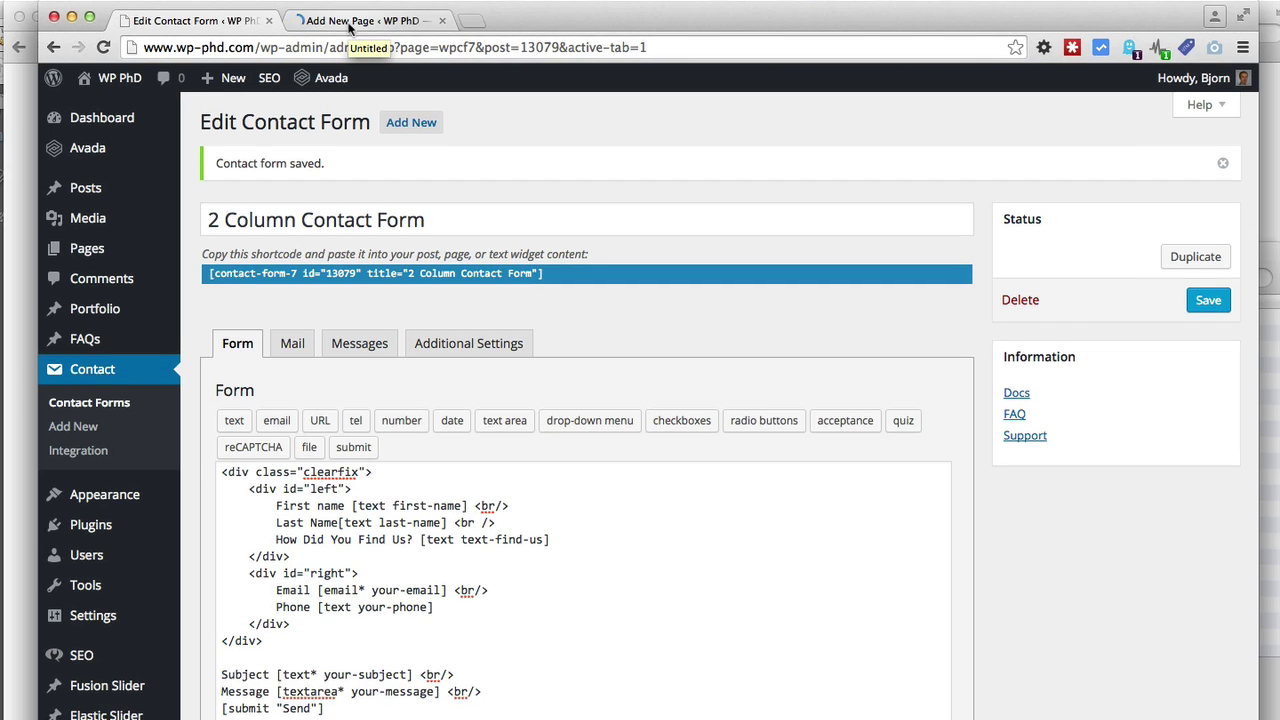
# Title the new page 'Contact Us' and paste the contact form shortcode into its content
pyautogui.click(349, 22)
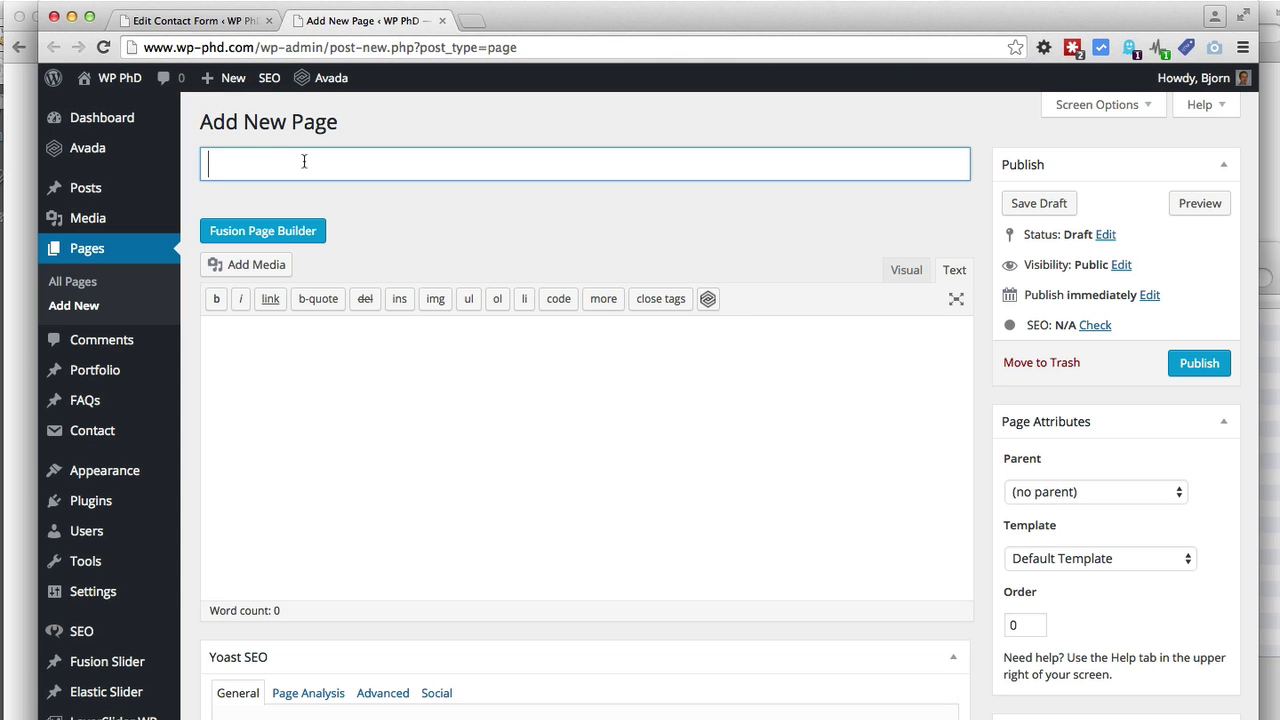
pyautogui.write('Contact Us')
pyautogui.press('Tab')
pyautogui.rightClick(264, 347)
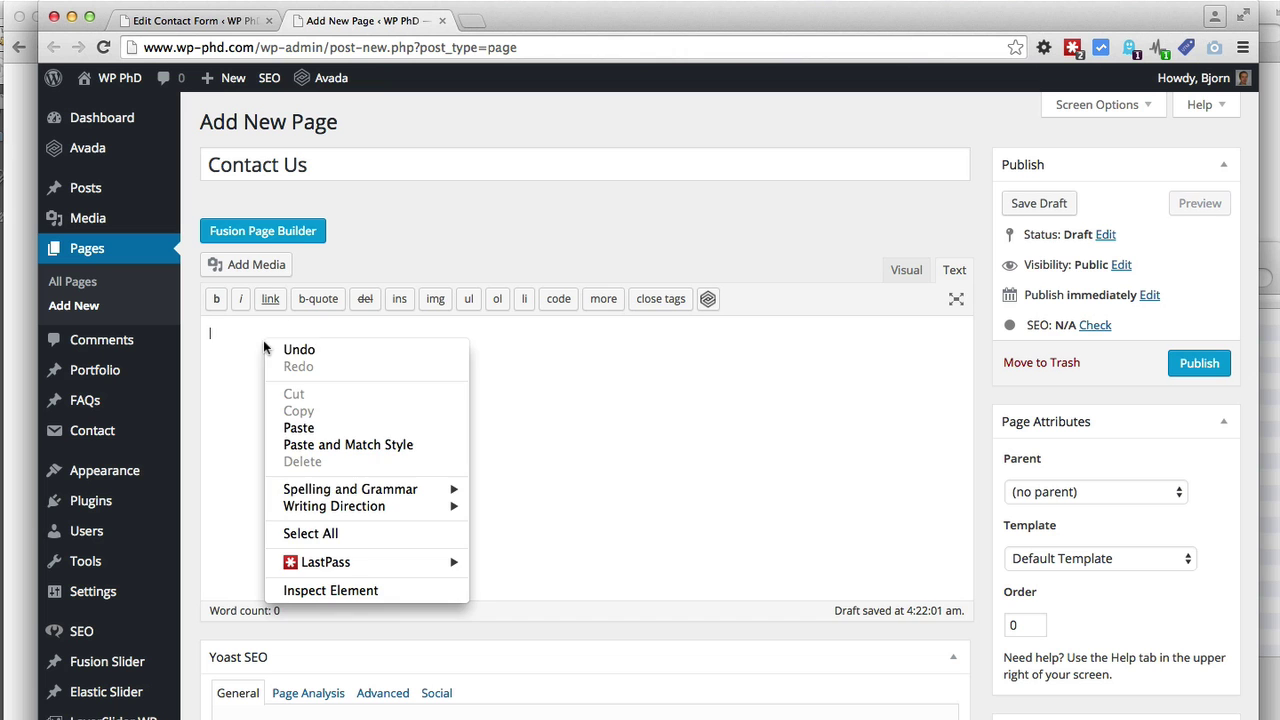
pyautogui.click(296, 428)
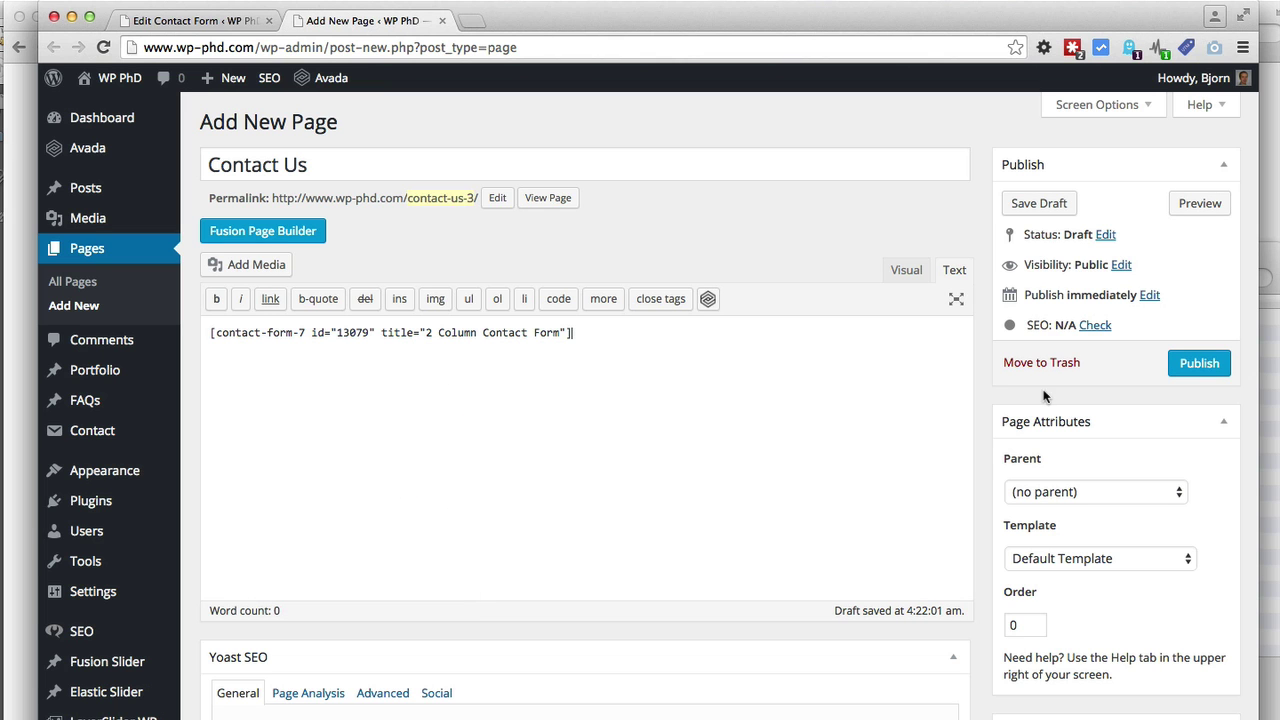
# Publish the Contact Us page and open its live view
pyautogui.click(1200, 366)
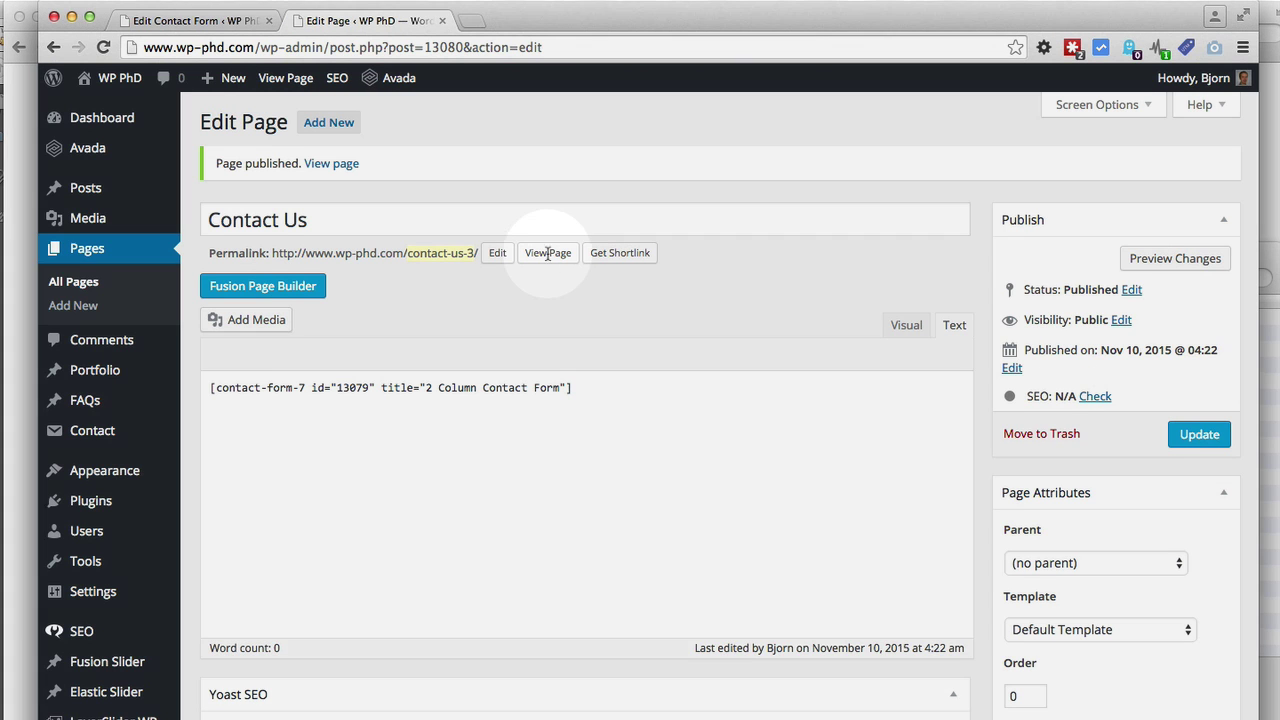
pyautogui.keyDown('super'); pyautogui.click(547, 253); pyautogui.keyUp('super')
pyautogui.click(520, 30)
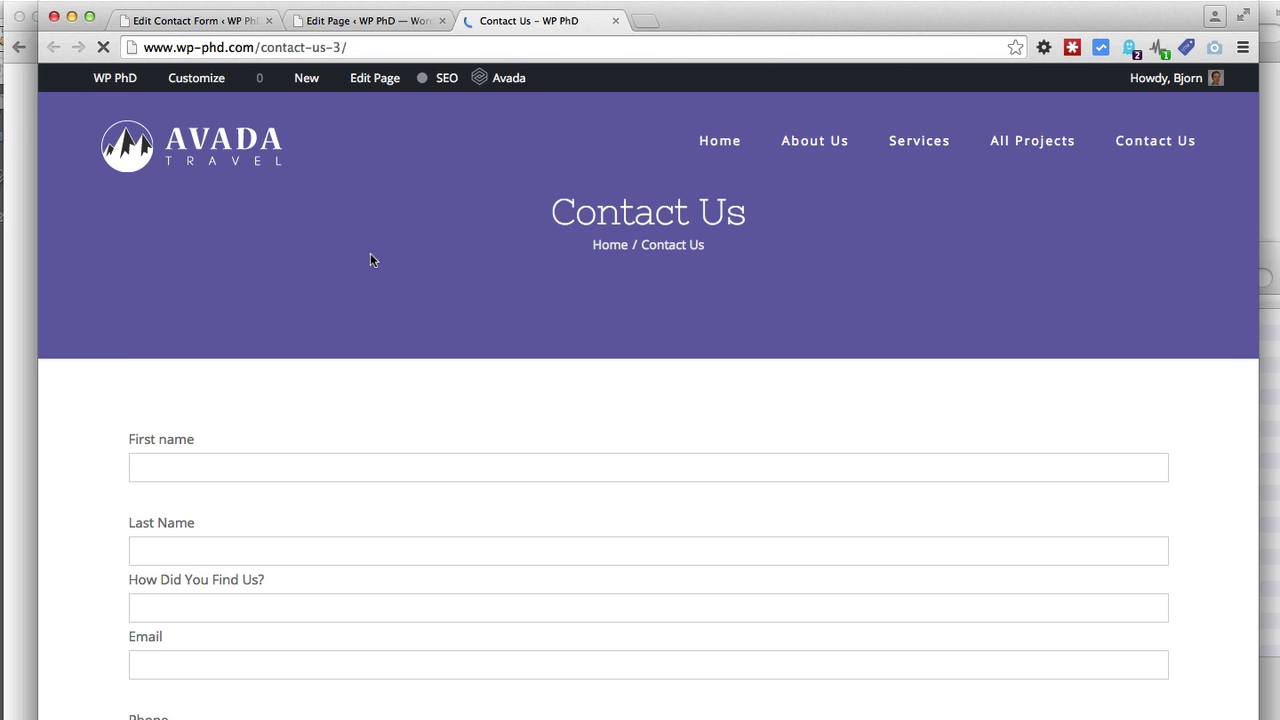
# Scroll down the live Contact Us page to inspect the single-column form fields
pyautogui.scroll(-3, 370, 260)
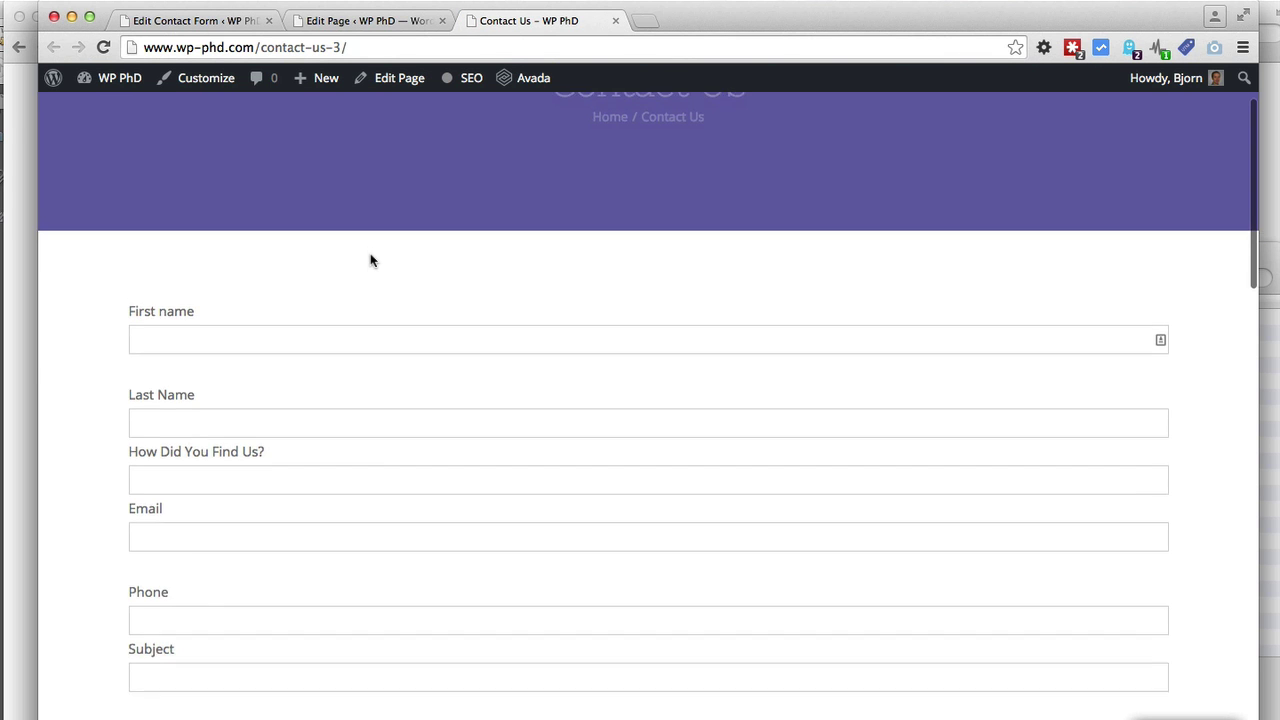
pyautogui.scroll(-3, 370, 260)
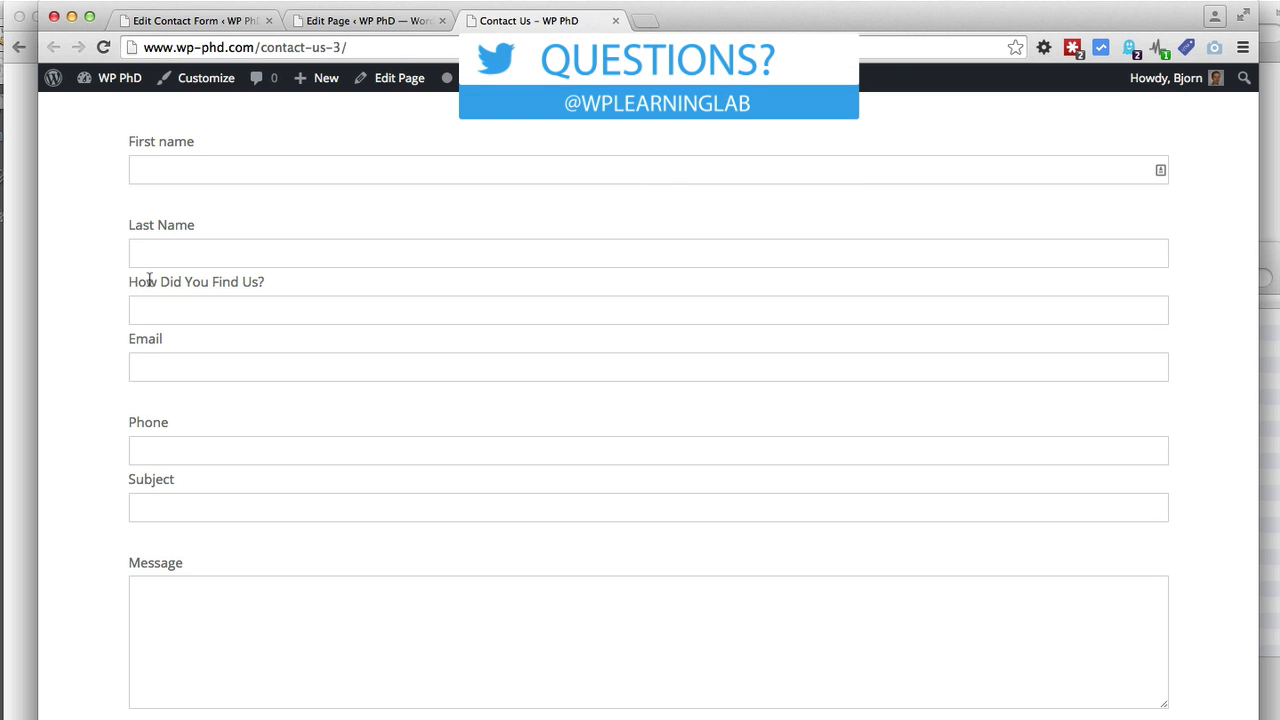
# Go to Appearance > Theme Options and show Avada's Custom CSS box with its two color rules
pyautogui.click(198, 29)
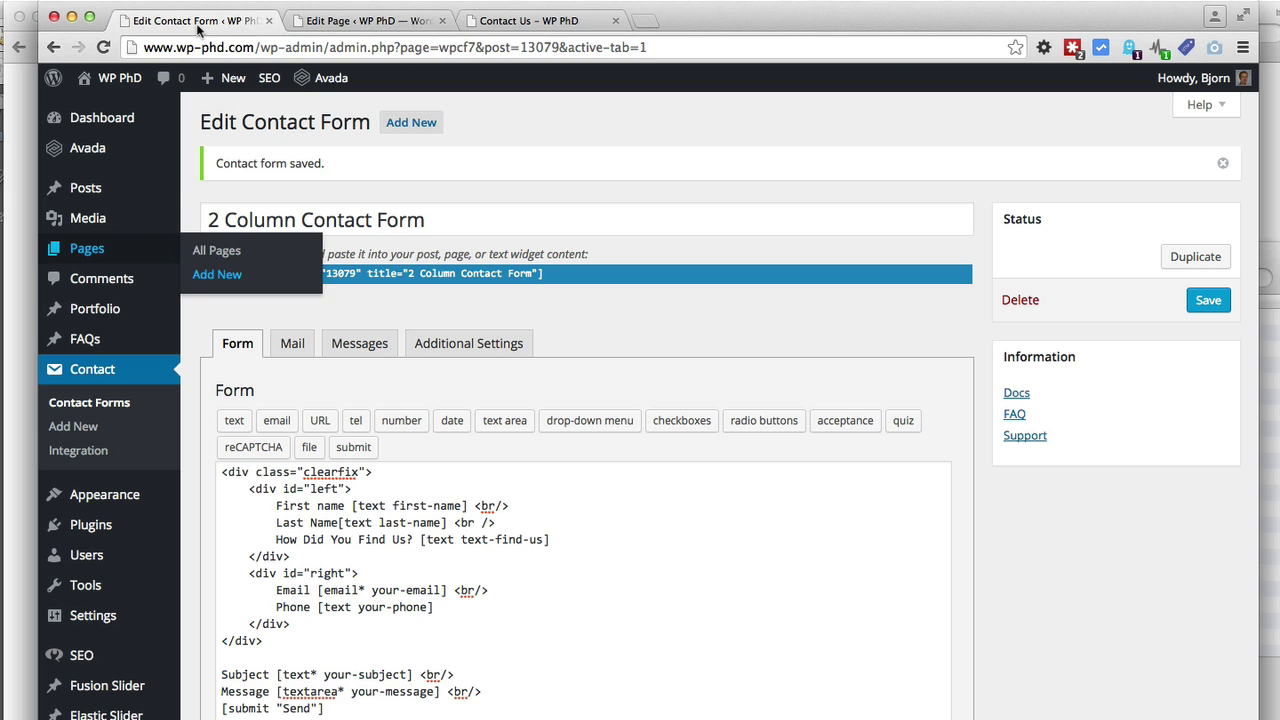
pyautogui.scroll(-1, 192, 366)
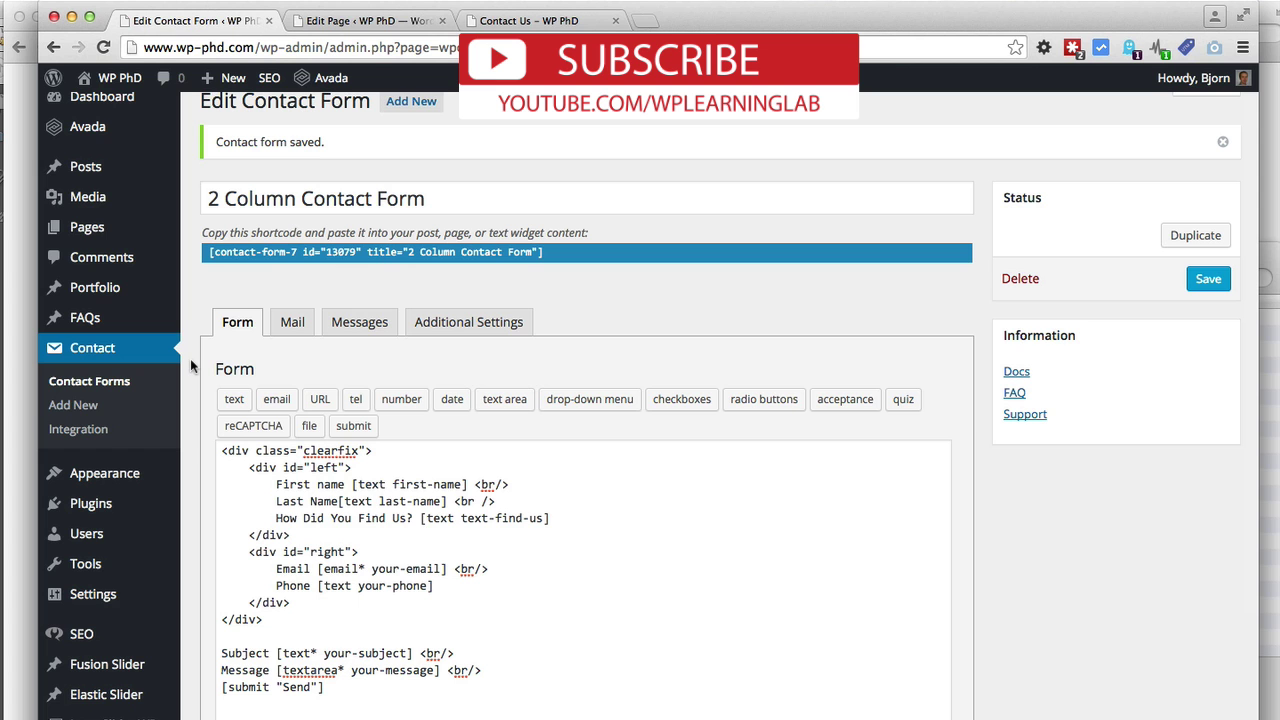
pyautogui.scroll(-3, 190, 366)
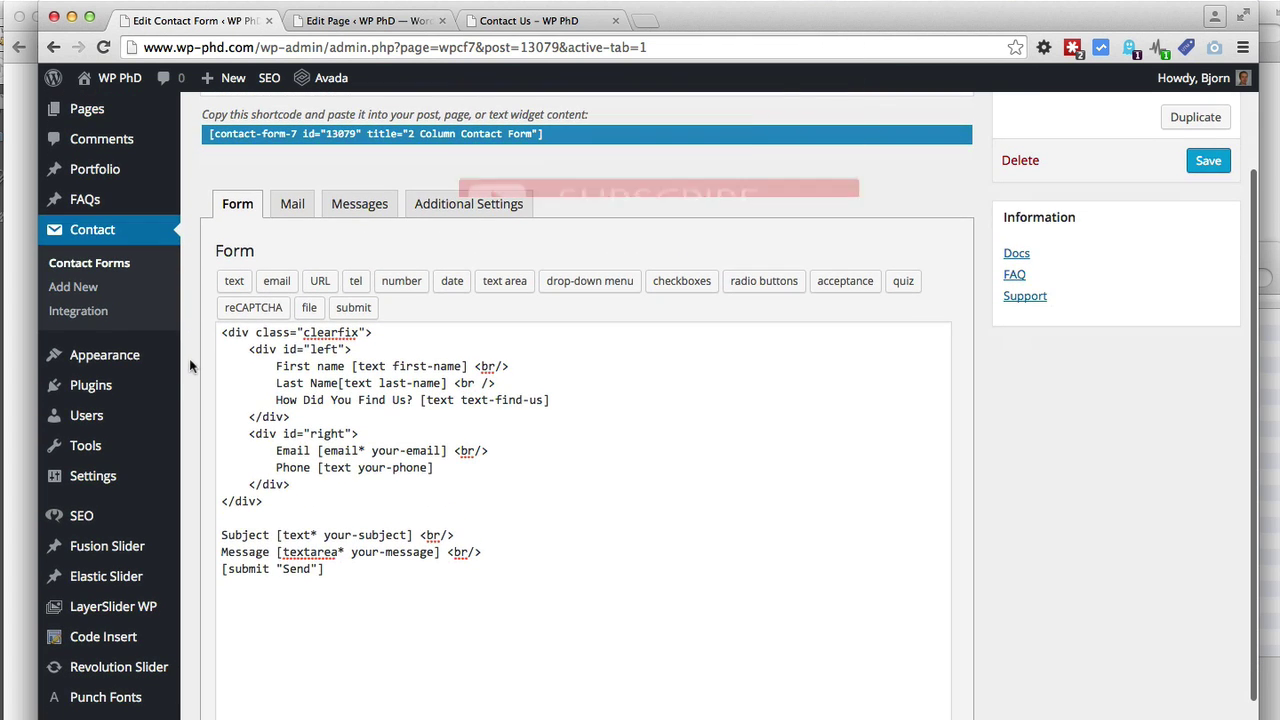
pyautogui.moveTo(110, 365)
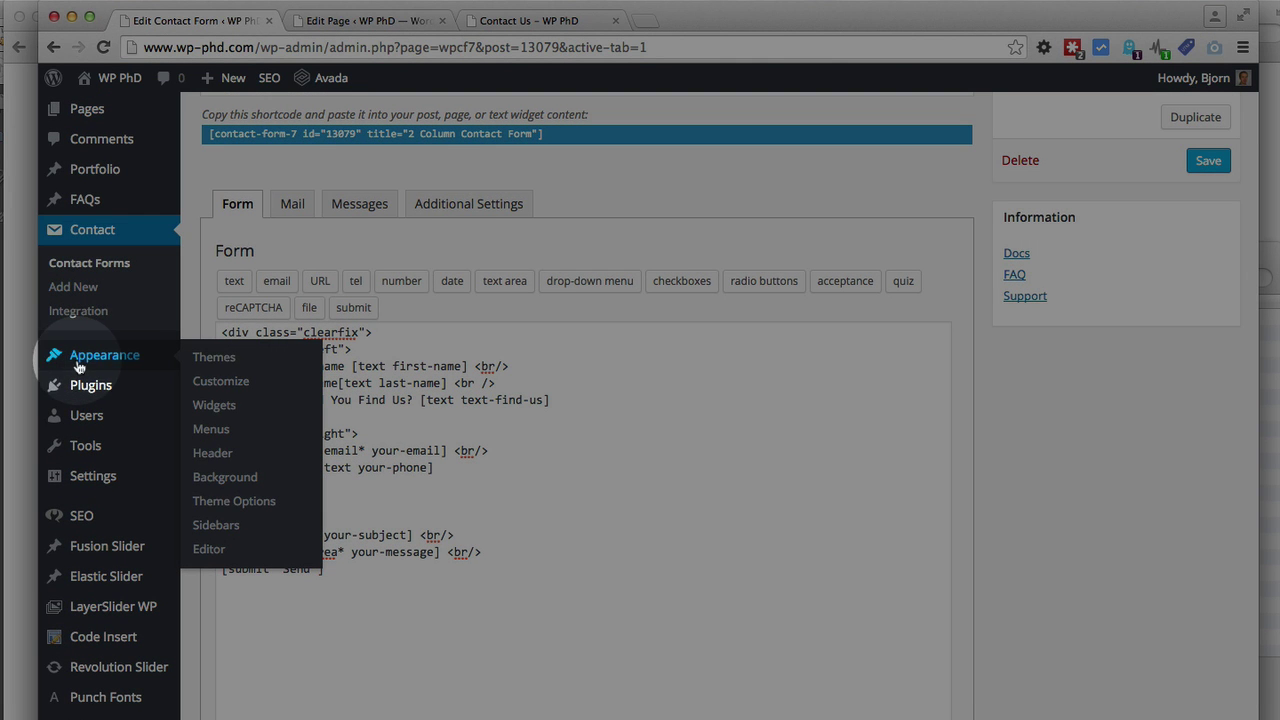
pyautogui.click(206, 501)
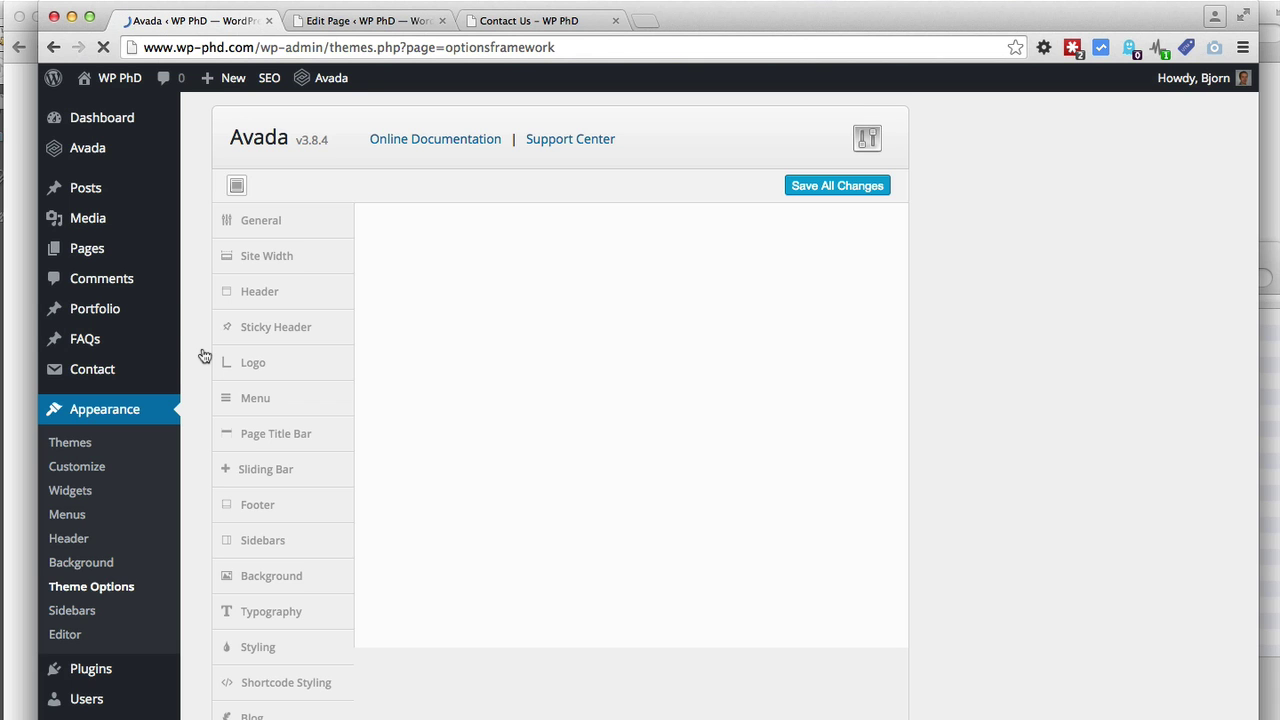
pyautogui.scroll(-3, 203, 352)
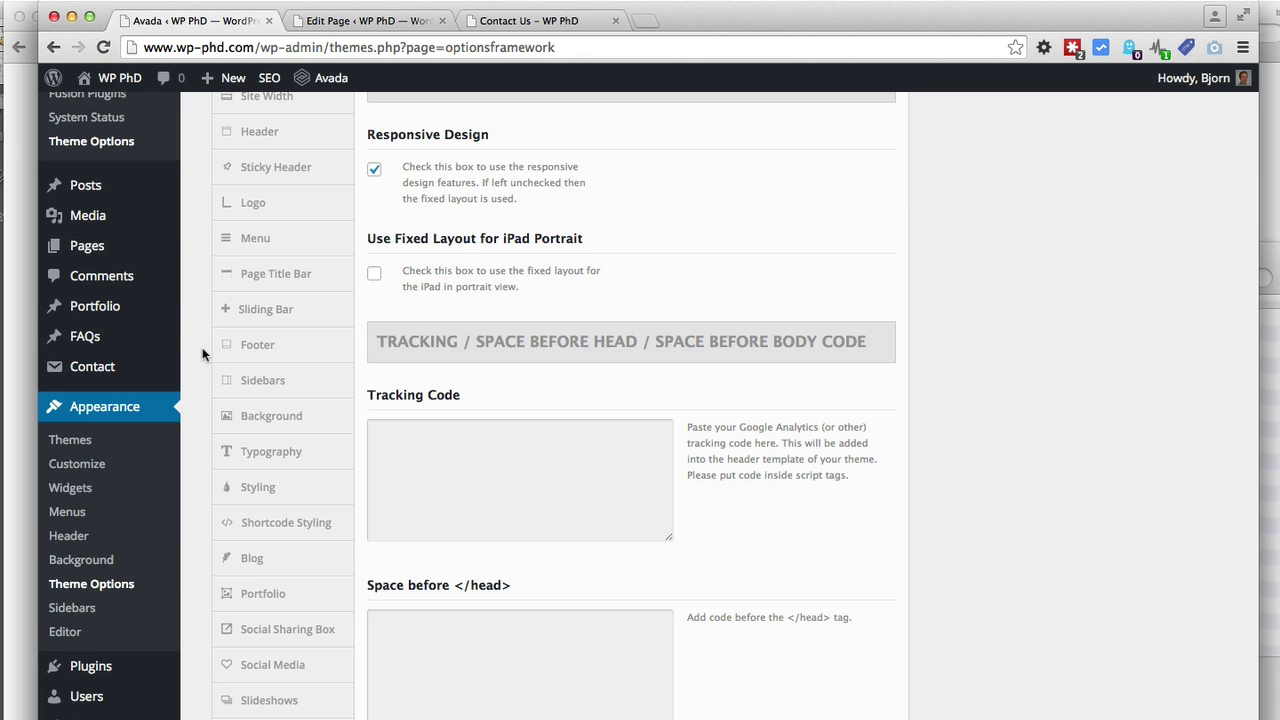
pyautogui.scroll(-6, 203, 355)
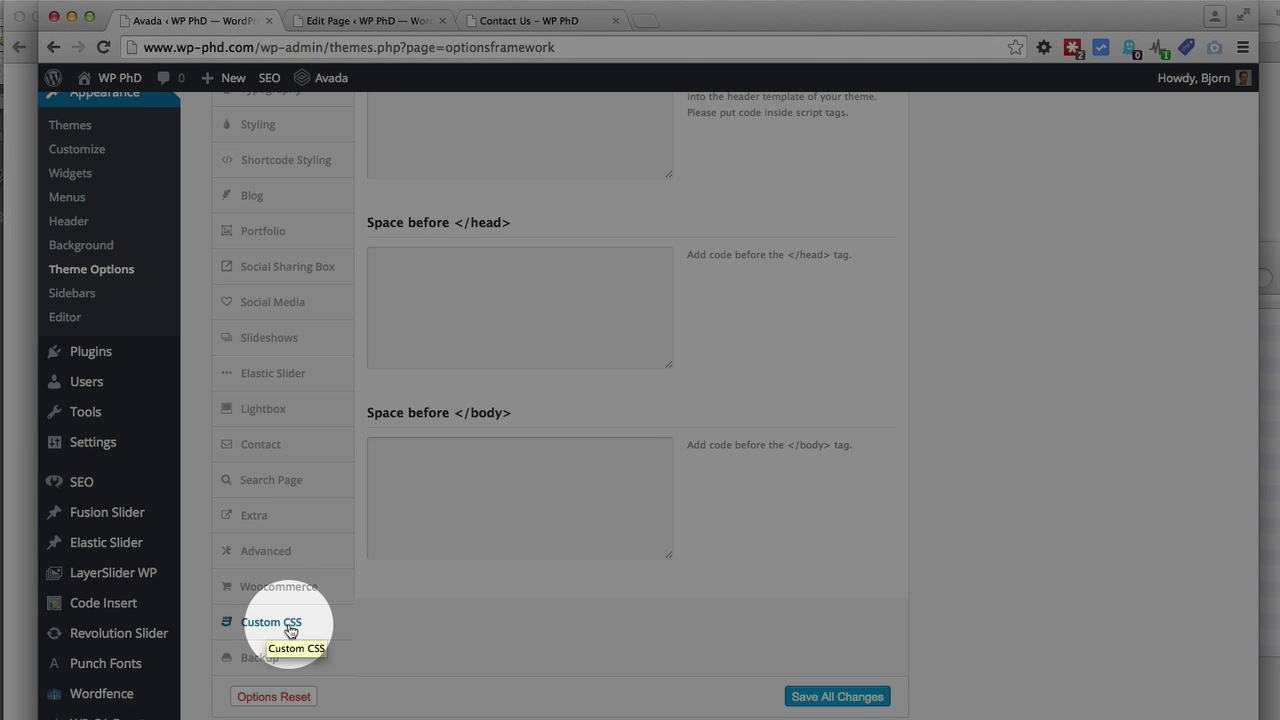
pyautogui.click(290, 627)
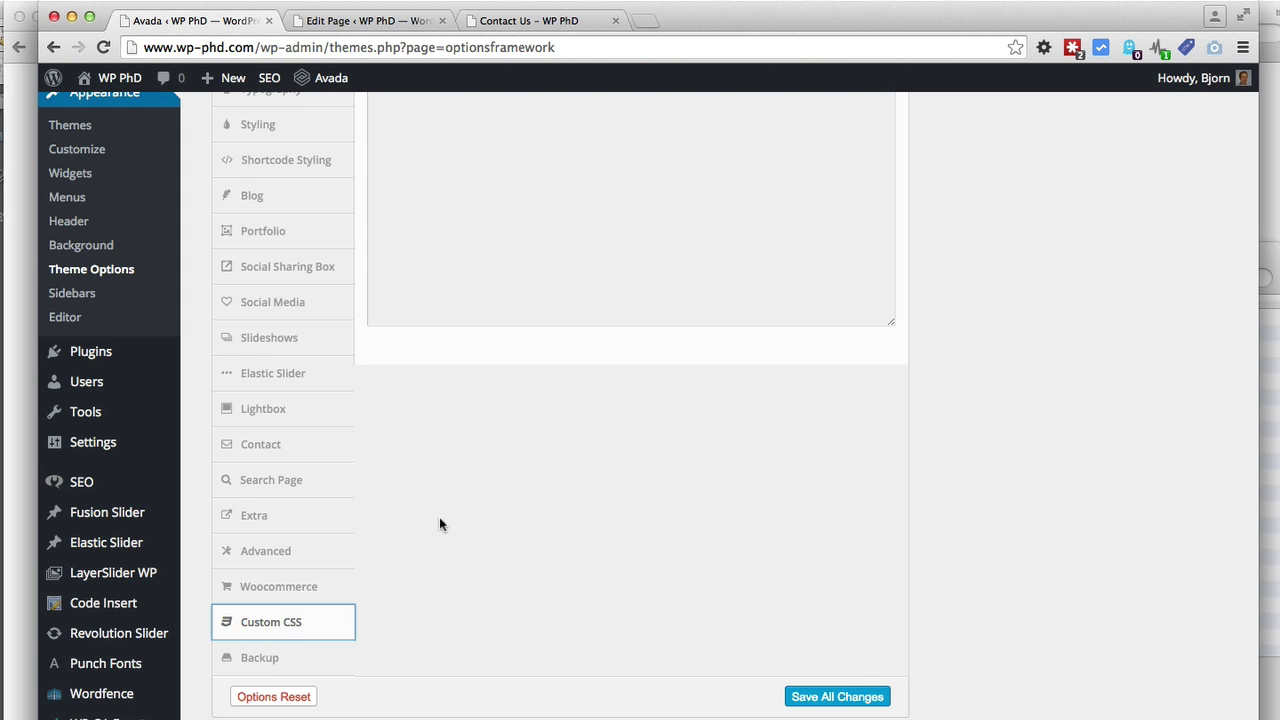
pyautogui.scroll(3, 439, 520)
pyautogui.scroll(5, 439, 520)
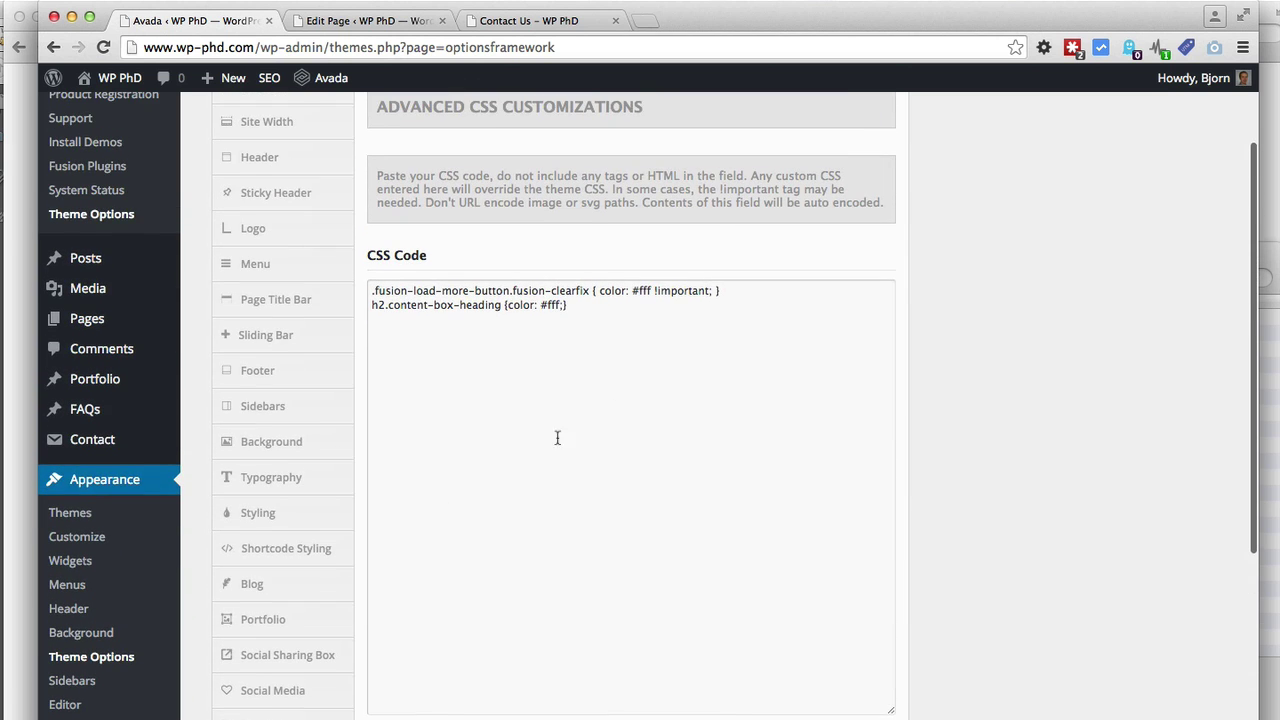
# Add the 2 Column Form Styles CSS (#left, #right at 47% floated left, clearfix) below existing rules
pyautogui.press('Return')
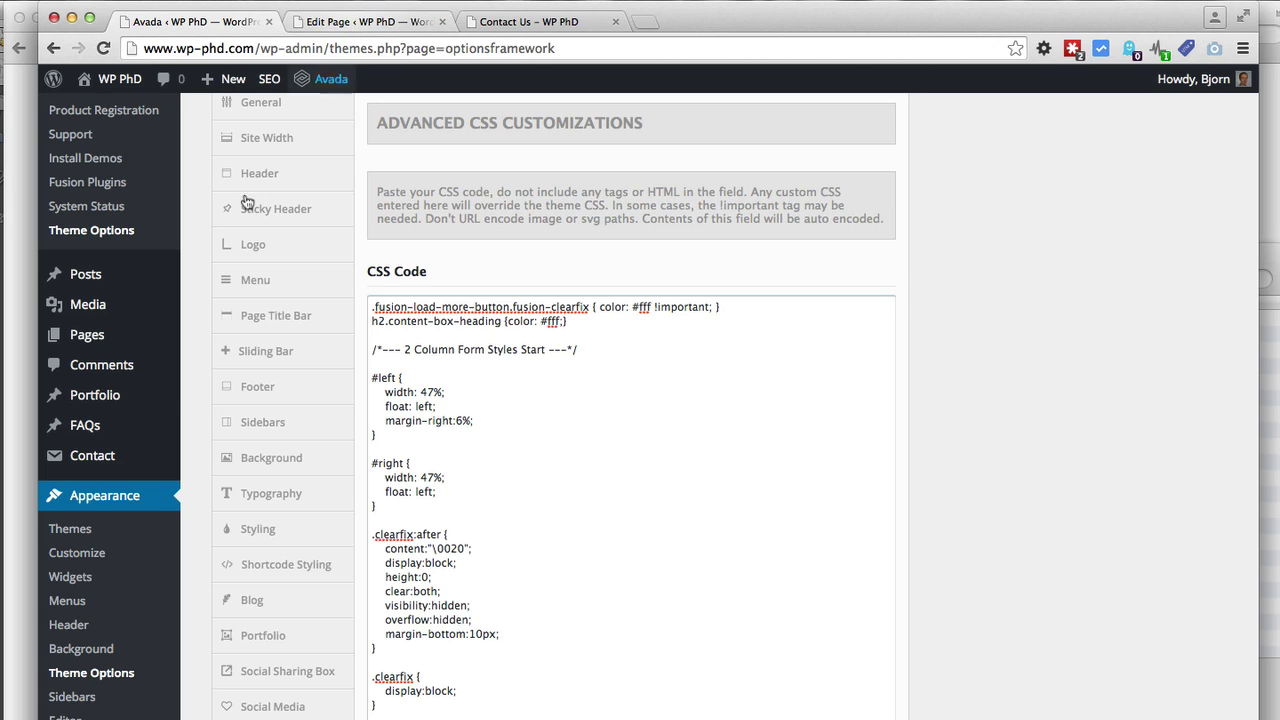
pyautogui.scroll(-4, 120, 290)
# Open Contact > Contact Forms in a new tab and edit the 2 Column Contact Form
pyautogui.moveTo(125, 276)
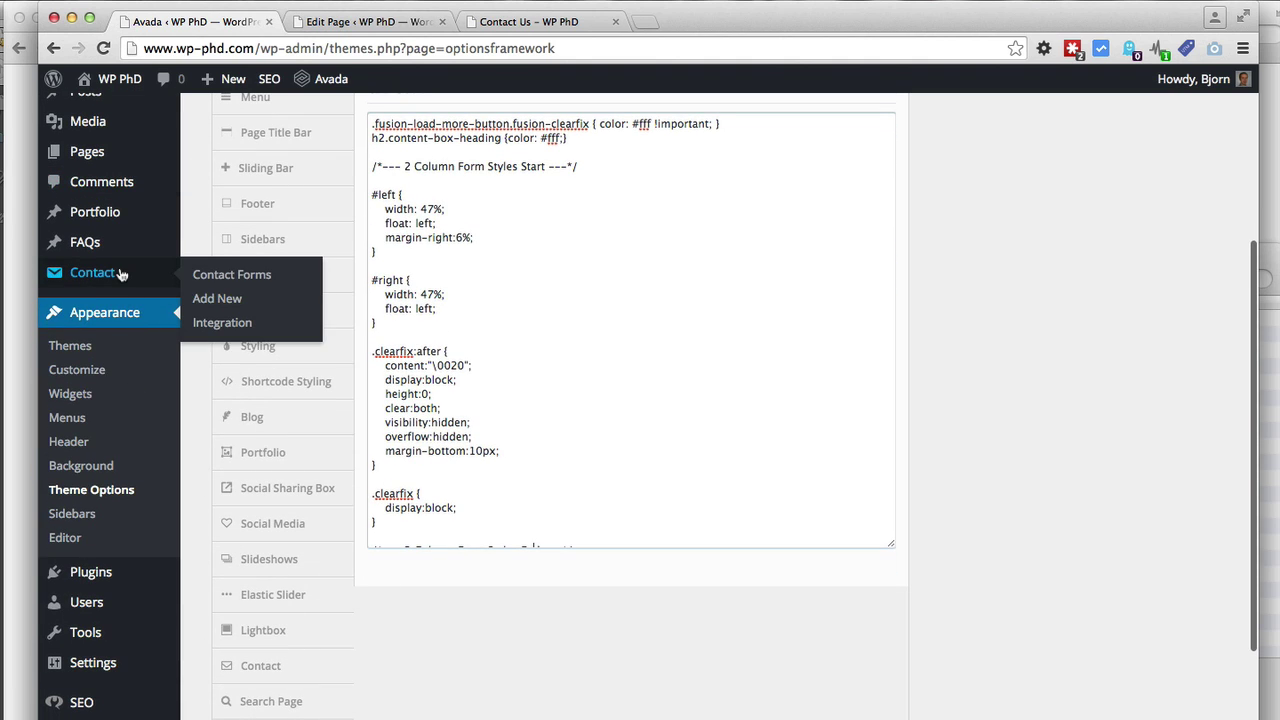
pyautogui.keyDown('super'); pyautogui.click(232, 274); pyautogui.keyUp('super')
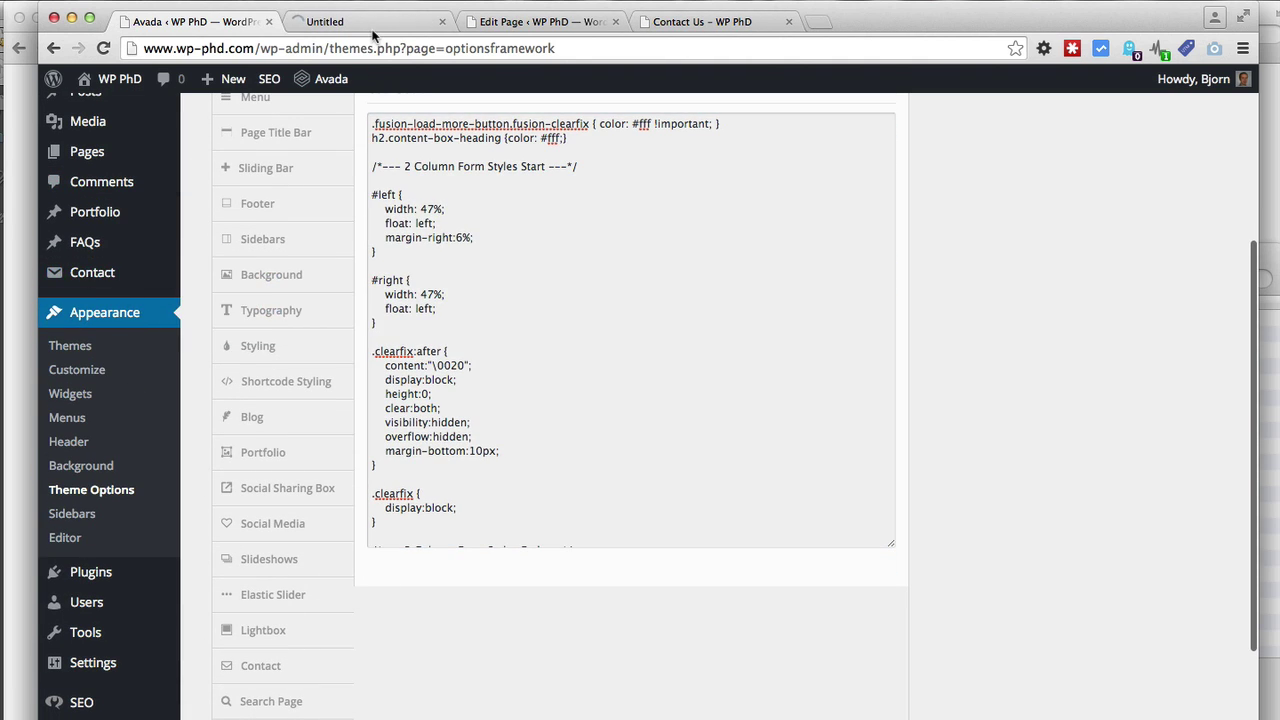
pyautogui.click(372, 24)
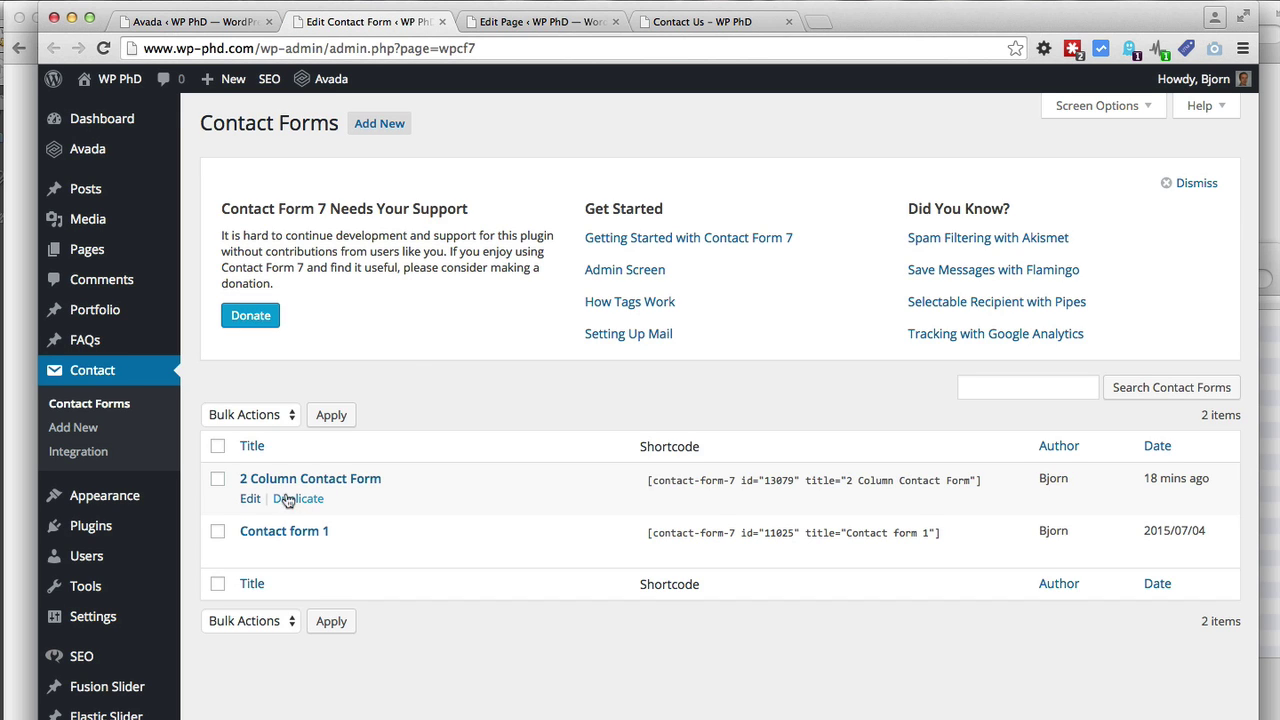
pyautogui.click(251, 499)
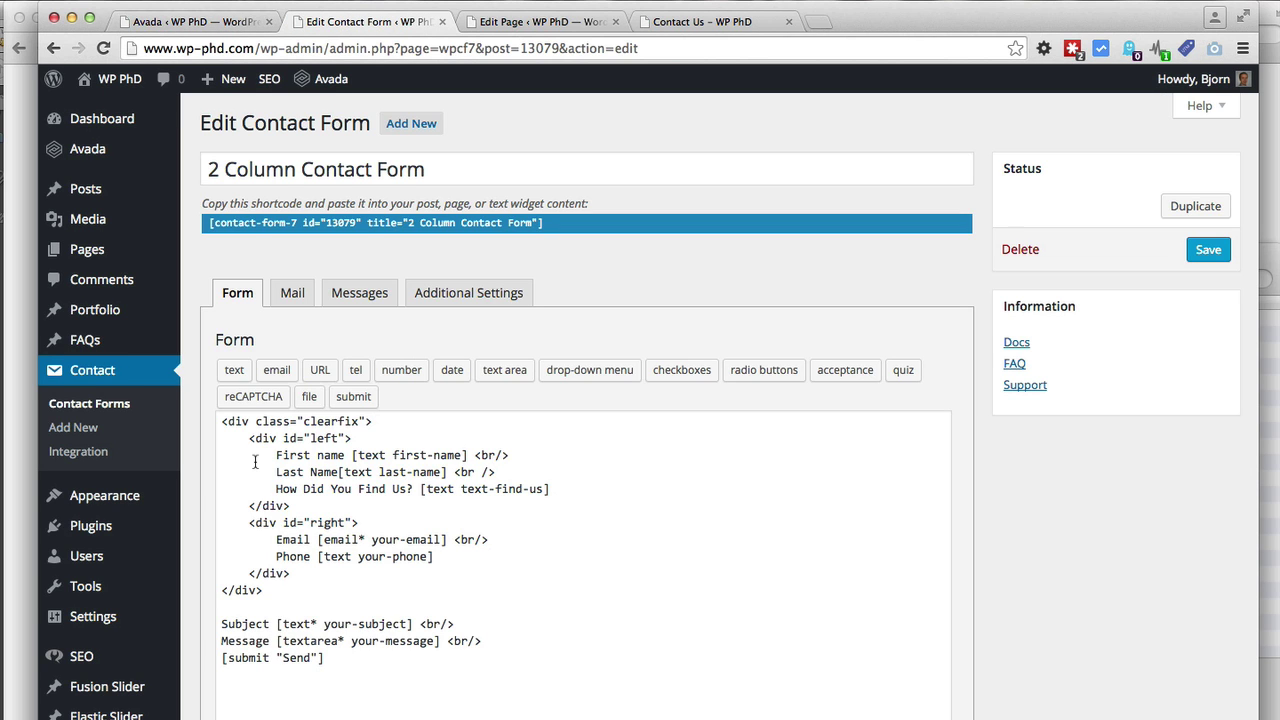
pyautogui.click(225, 22)
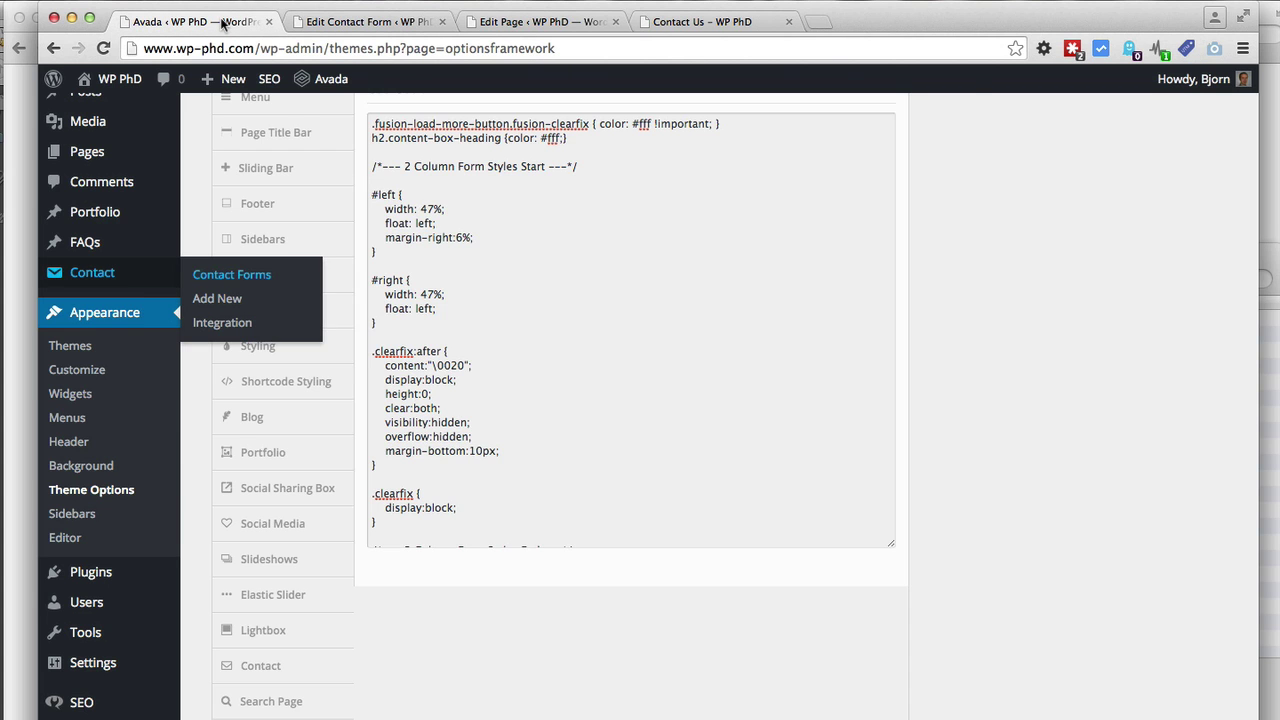
# Confirm the CSS #left selector matches the left div id in the form template
pyautogui.scroll(1, 451, 320)
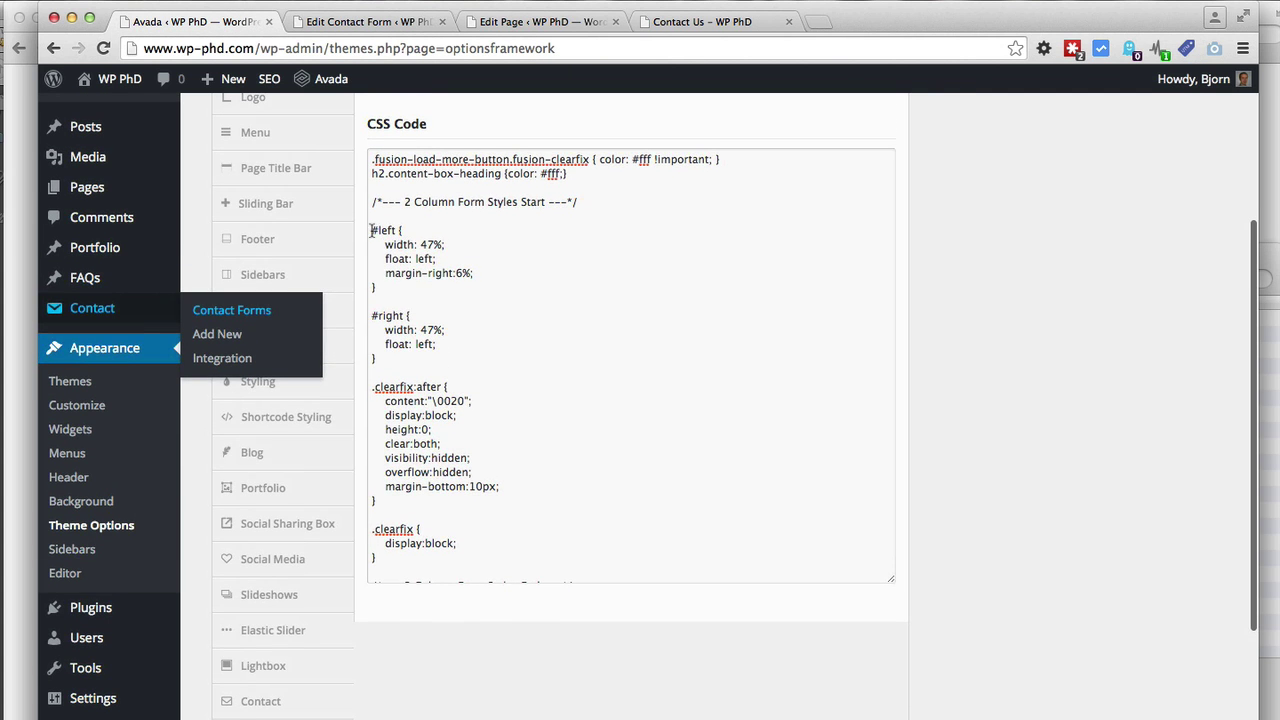
pyautogui.moveTo(372, 230); pyautogui.dragTo(397, 230)
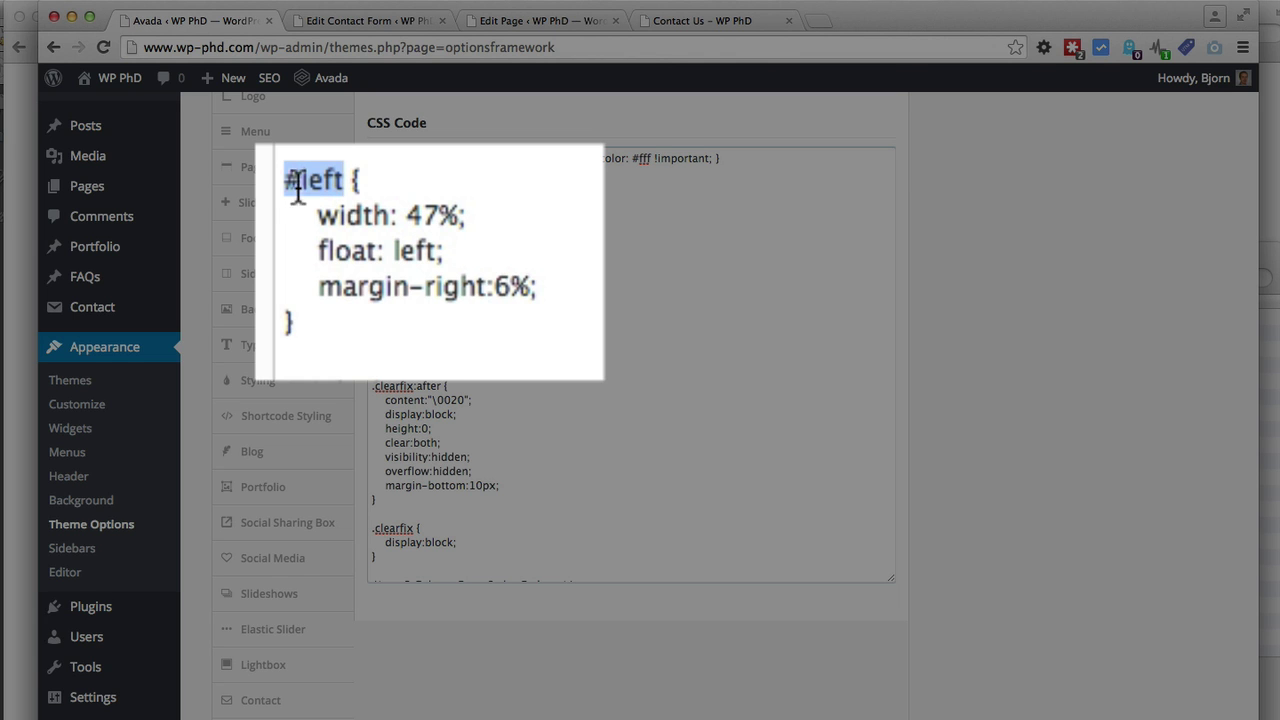
pyautogui.click(319, 184)
pyautogui.click(360, 21)
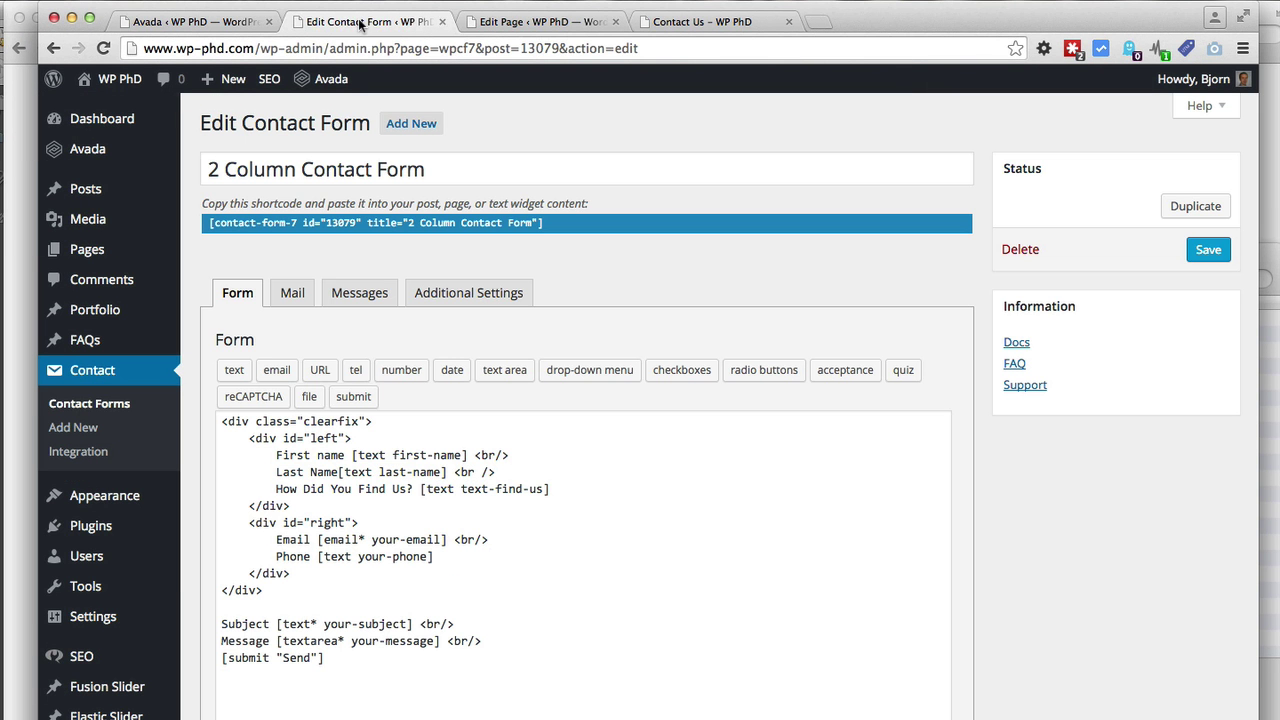
pyautogui.moveTo(248, 438); pyautogui.dragTo(290, 505)
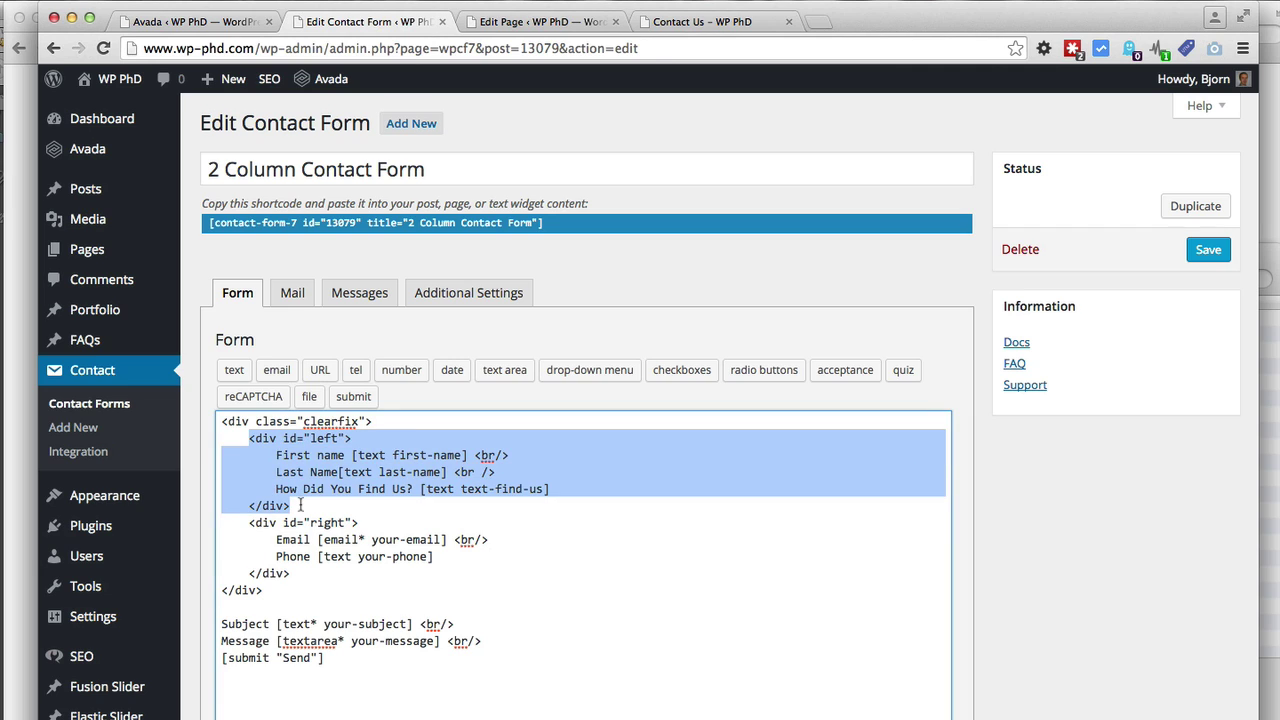
pyautogui.doubleClick(324, 438)
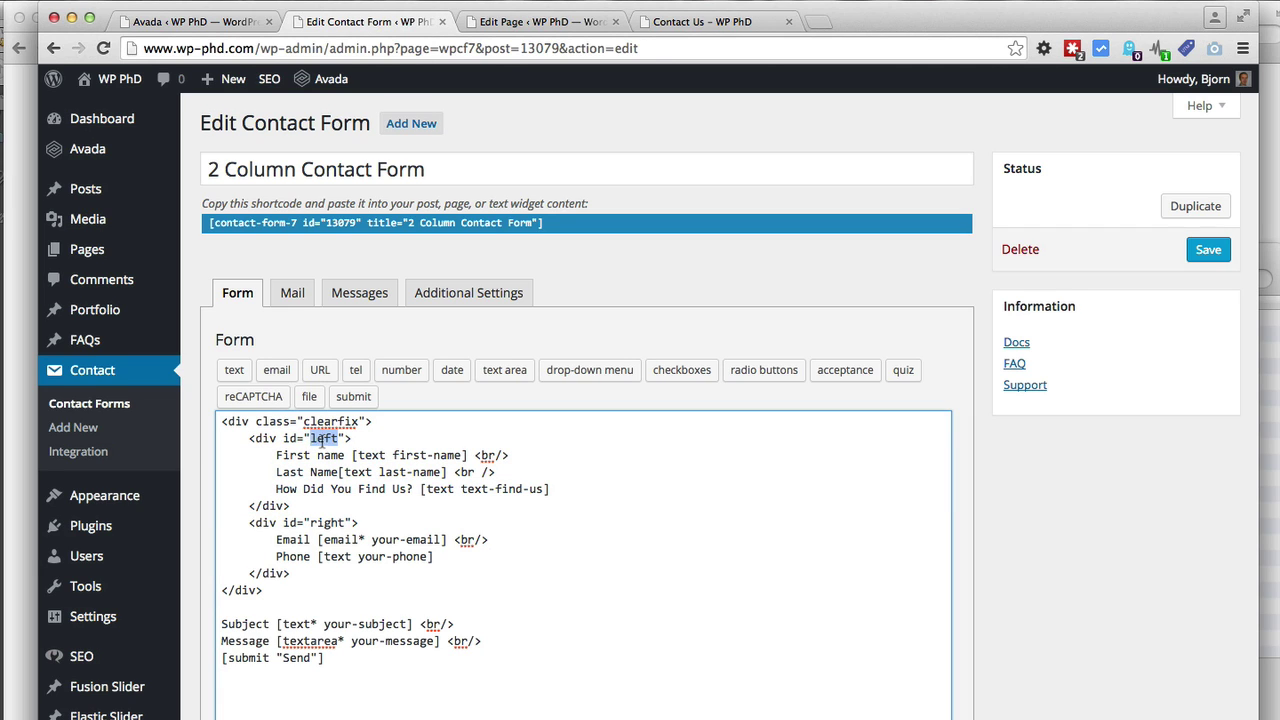
pyautogui.click(200, 21)
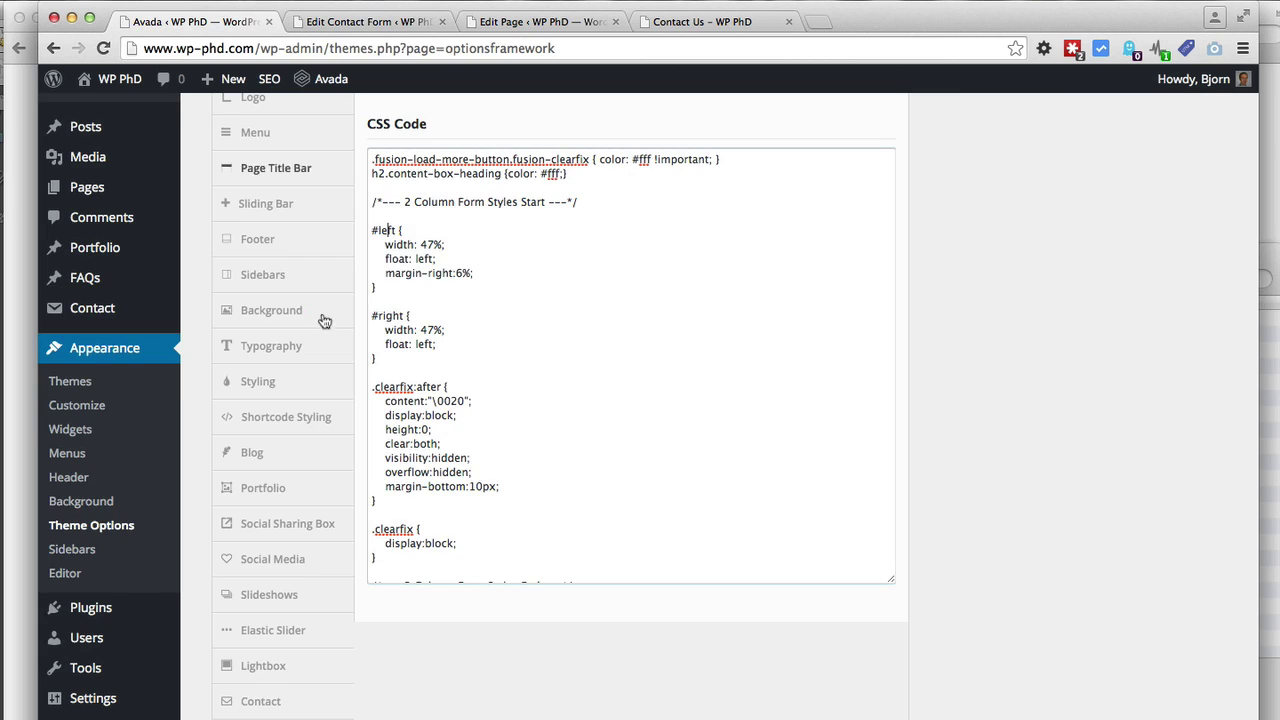
pyautogui.moveTo(378, 229); pyautogui.dragTo(368, 229)
pyautogui.click(371, 387)
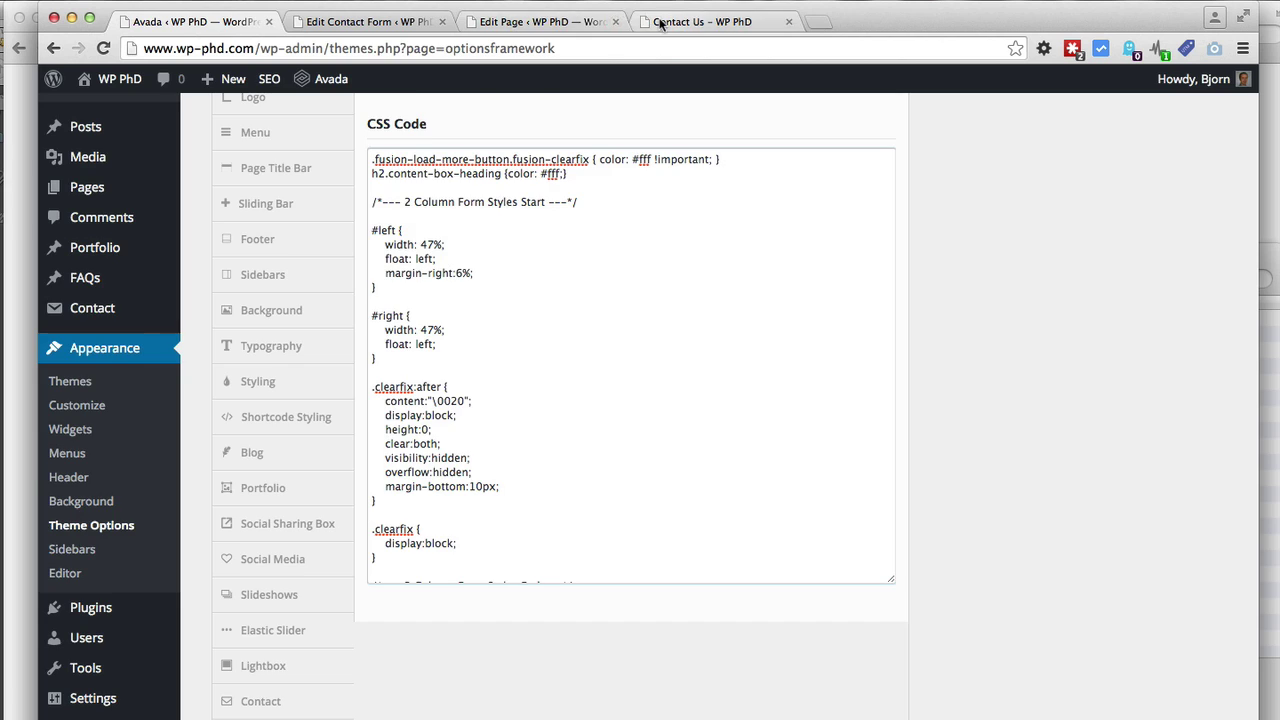
pyautogui.click(660, 21)
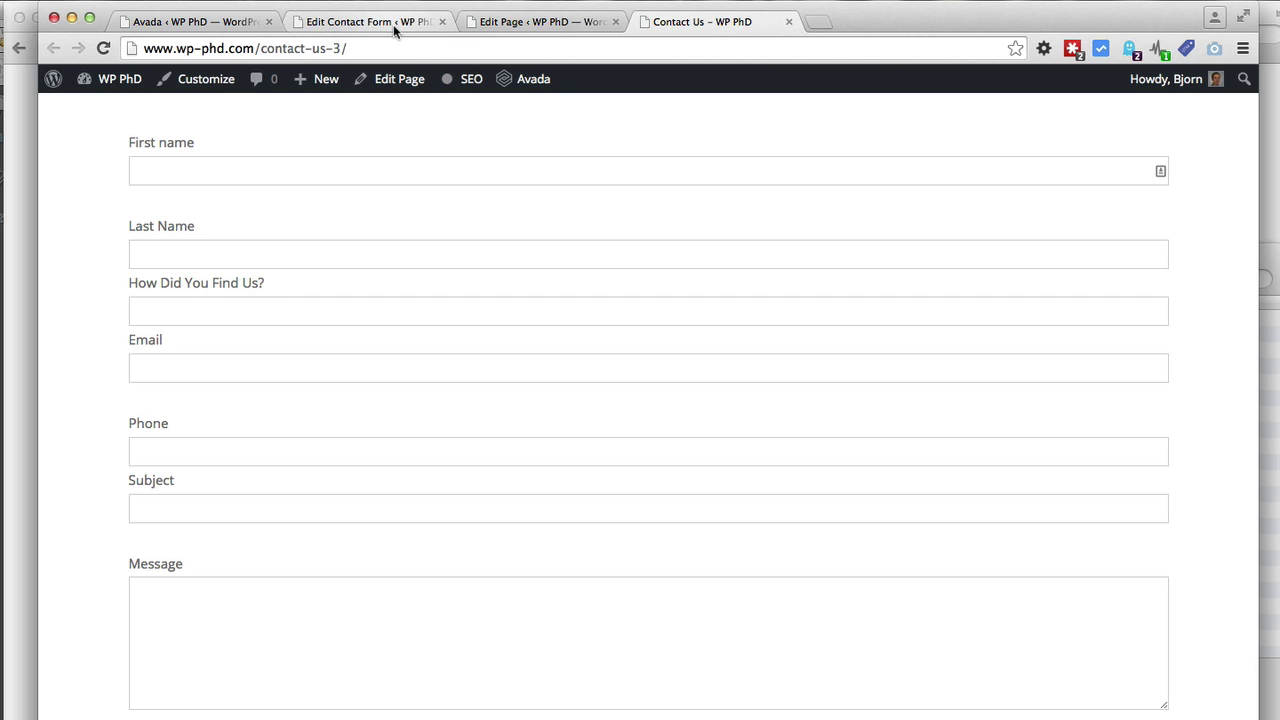
pyautogui.click(212, 25)
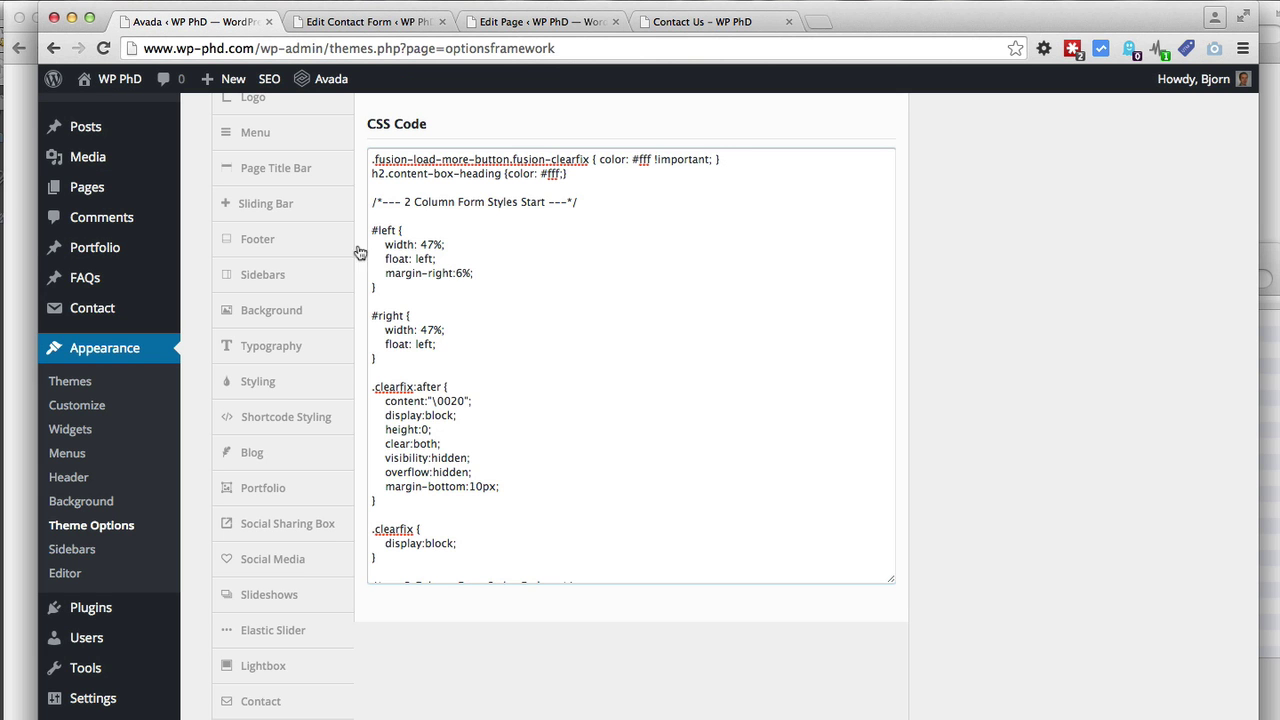
pyautogui.click(462, 259)
pyautogui.moveTo(471, 256); pyautogui.dragTo(344, 252)
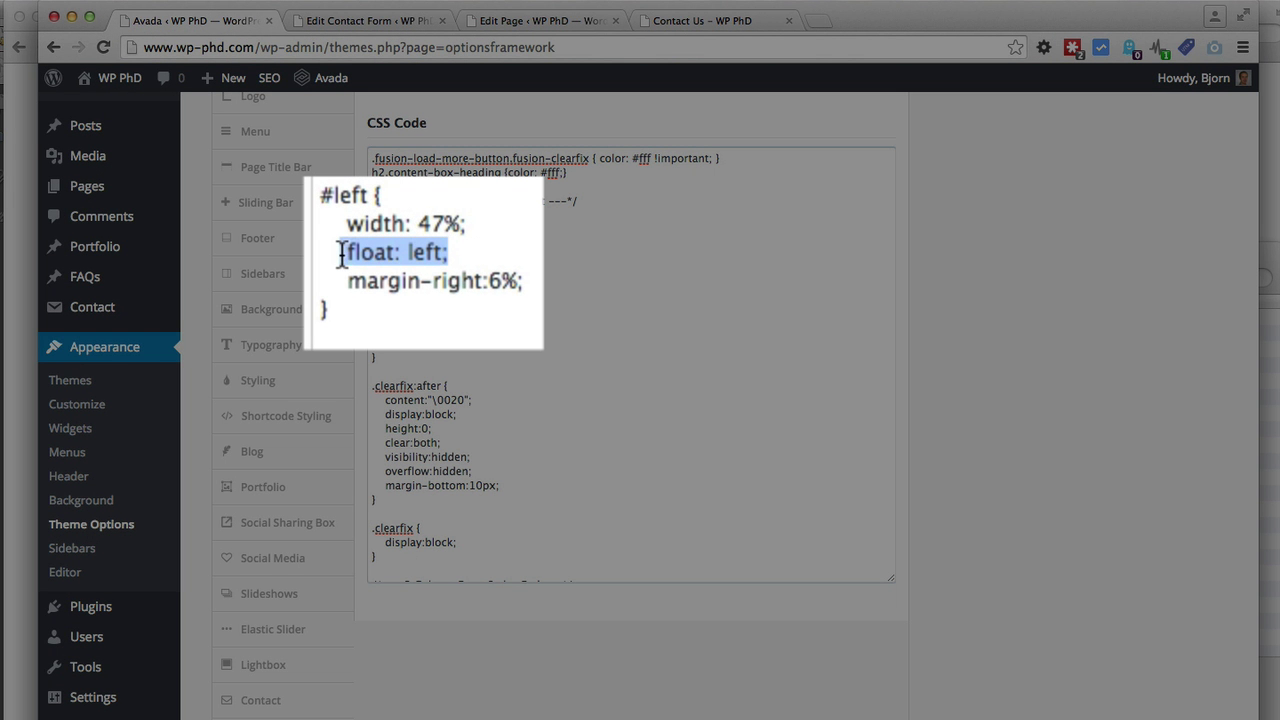
pyautogui.click(526, 282)
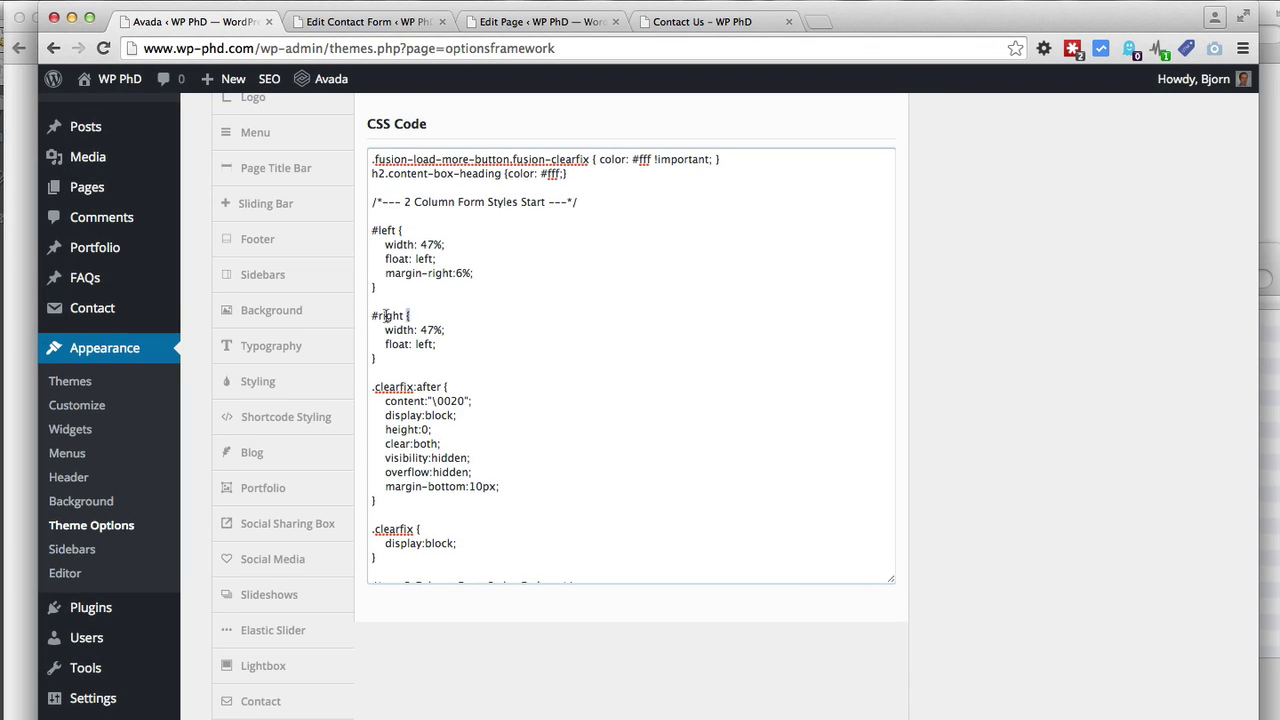
pyautogui.tripleClick(388, 315)
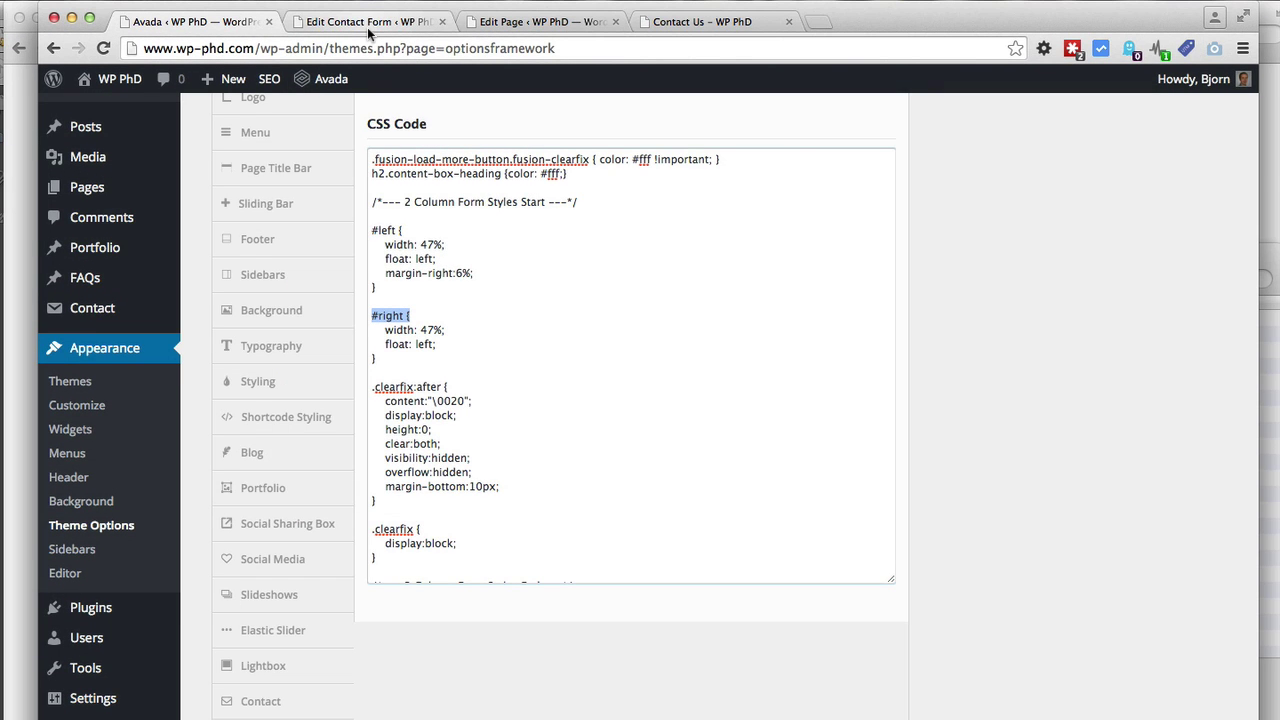
pyautogui.click(367, 27)
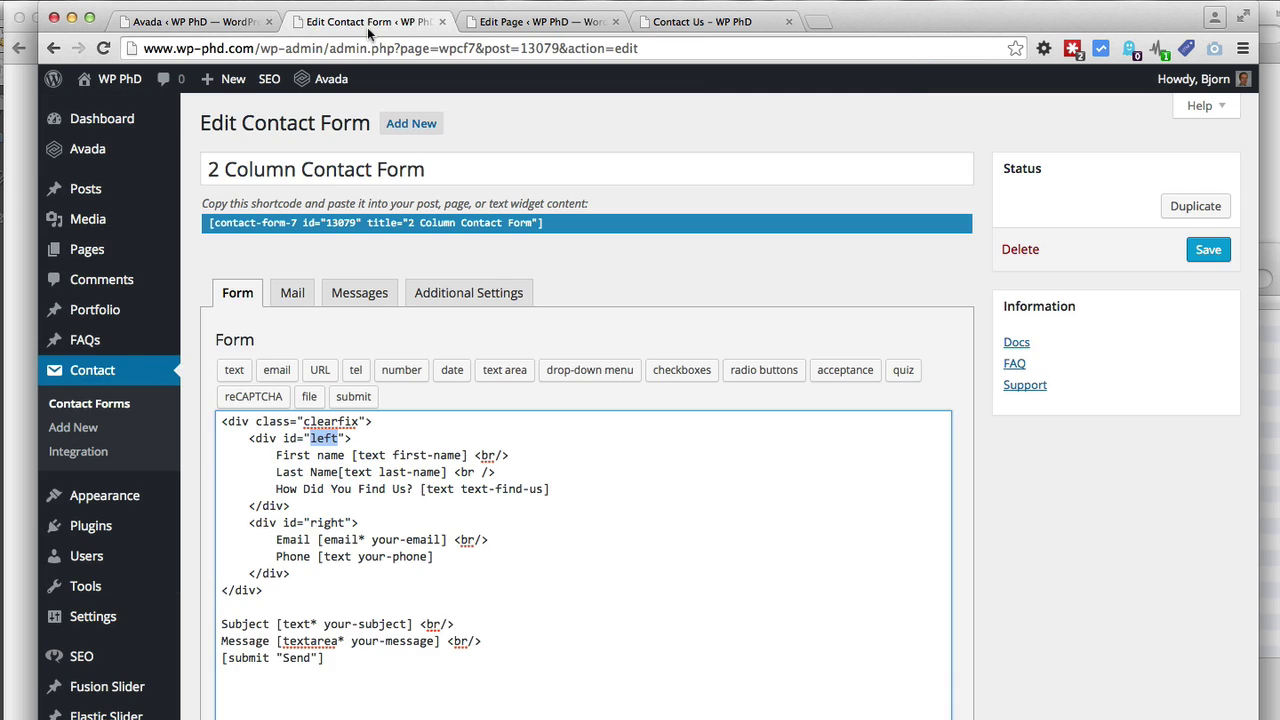
pyautogui.scroll(-3, 334, 552)
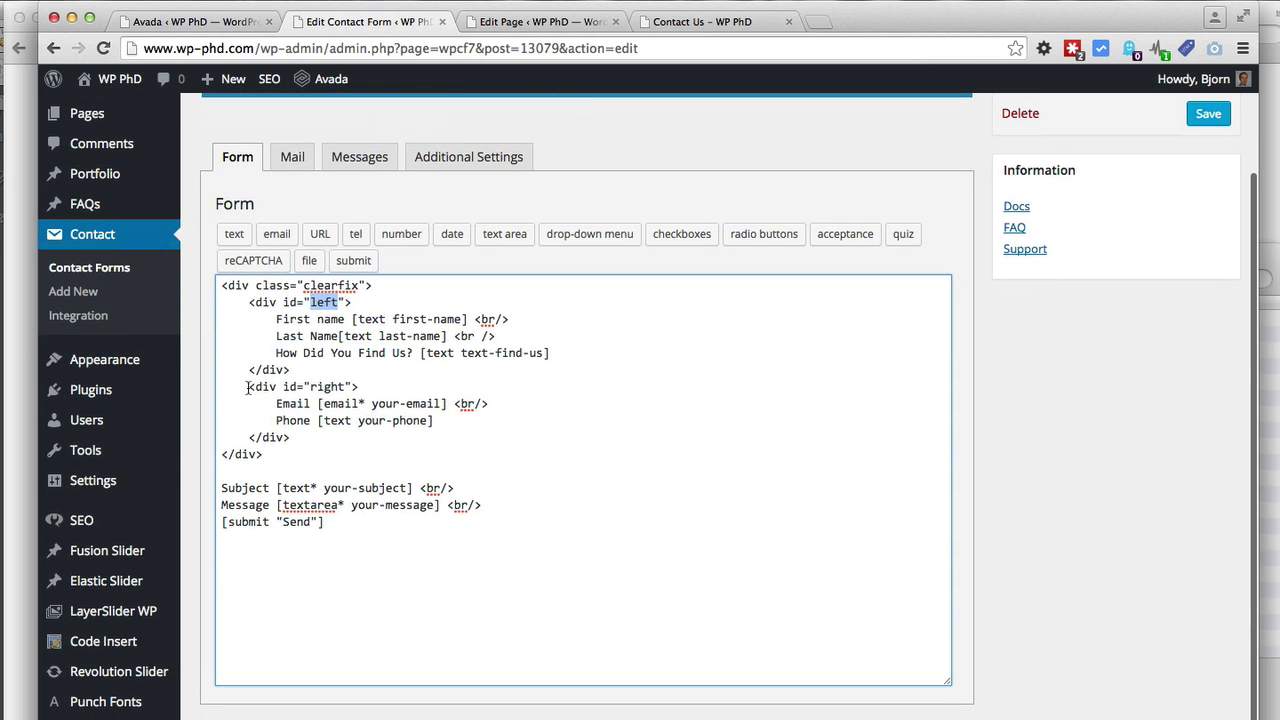
pyautogui.moveTo(248, 387); pyautogui.dragTo(308, 437)
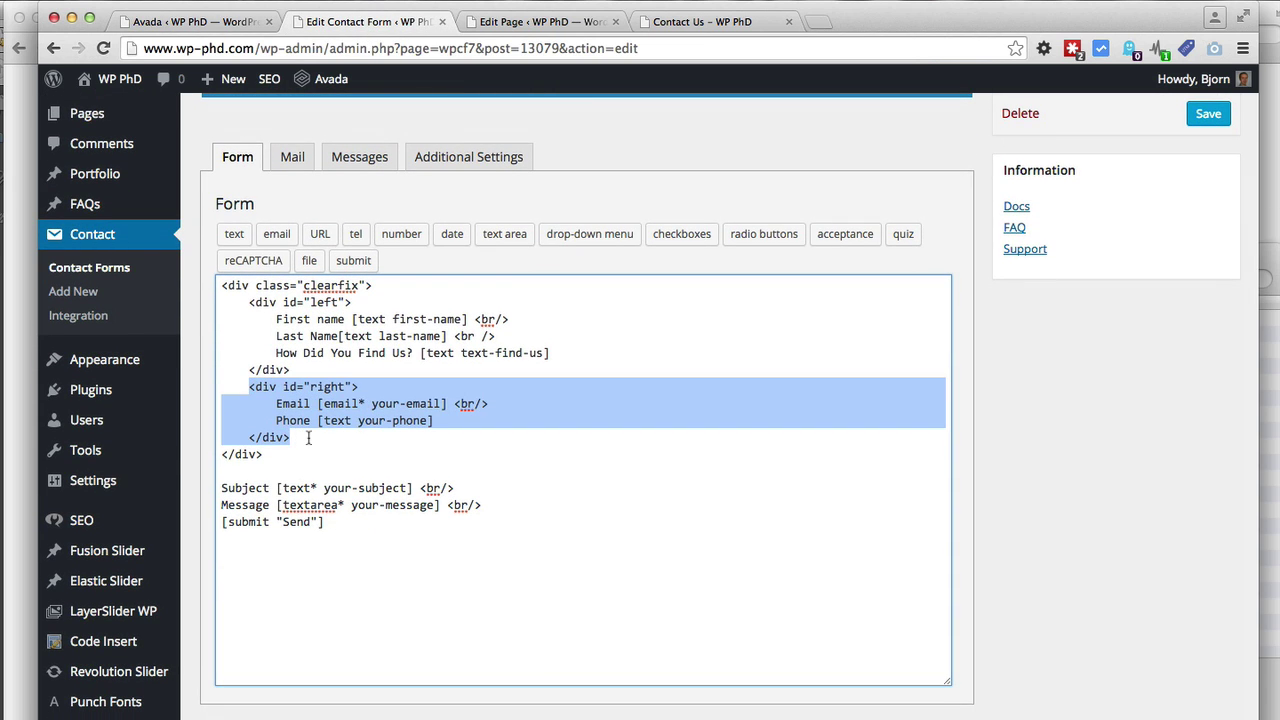
pyautogui.click(308, 437)
pyautogui.click(228, 22)
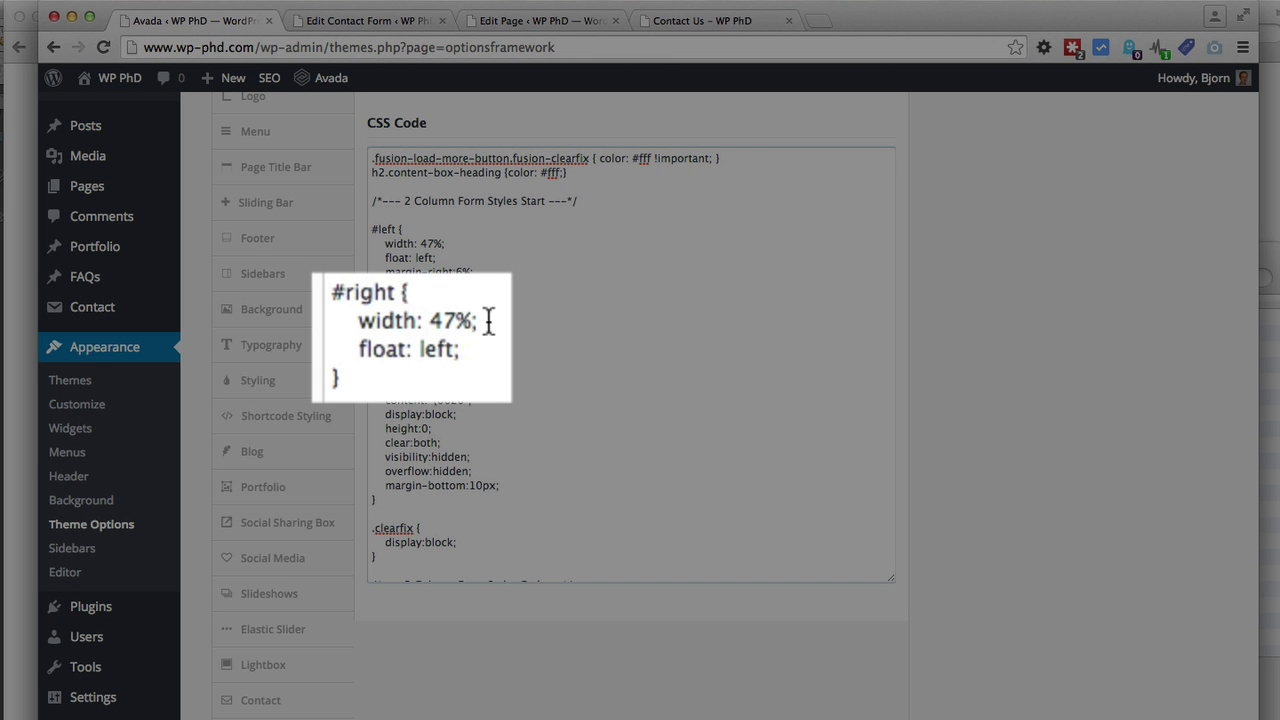
pyautogui.moveTo(449, 329); pyautogui.dragTo(364, 320)
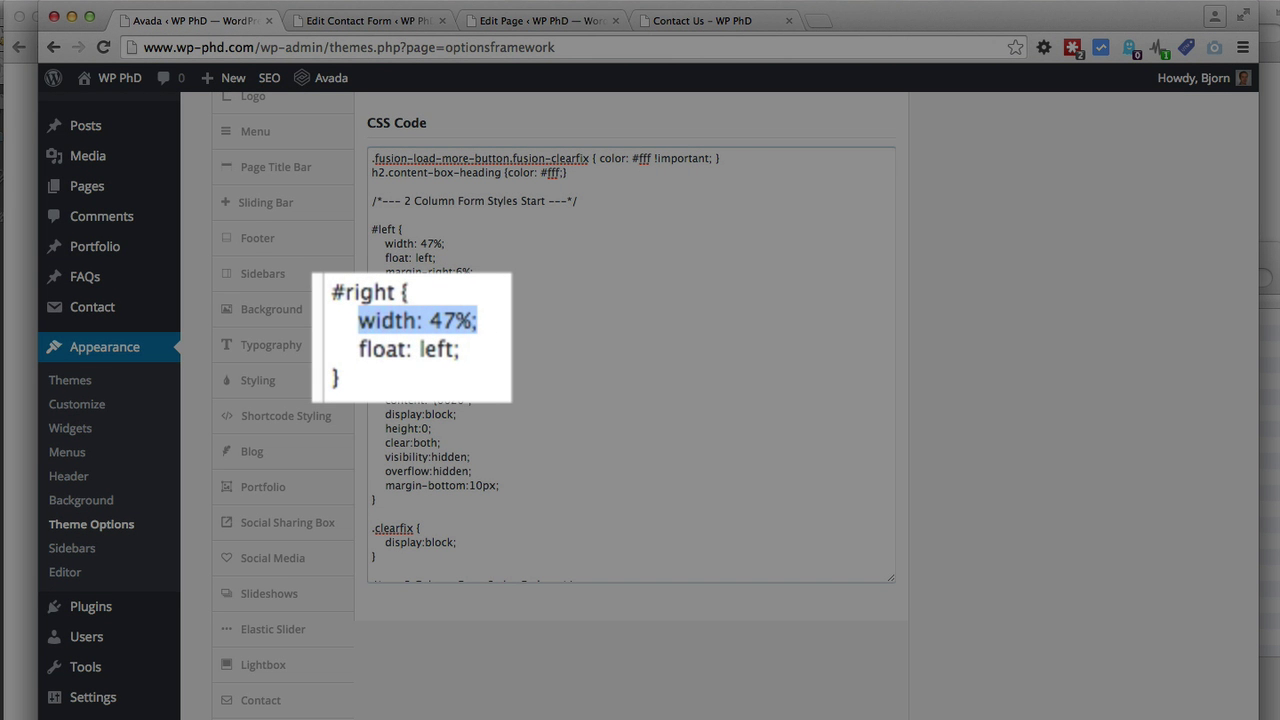
pyautogui.click(497, 343)
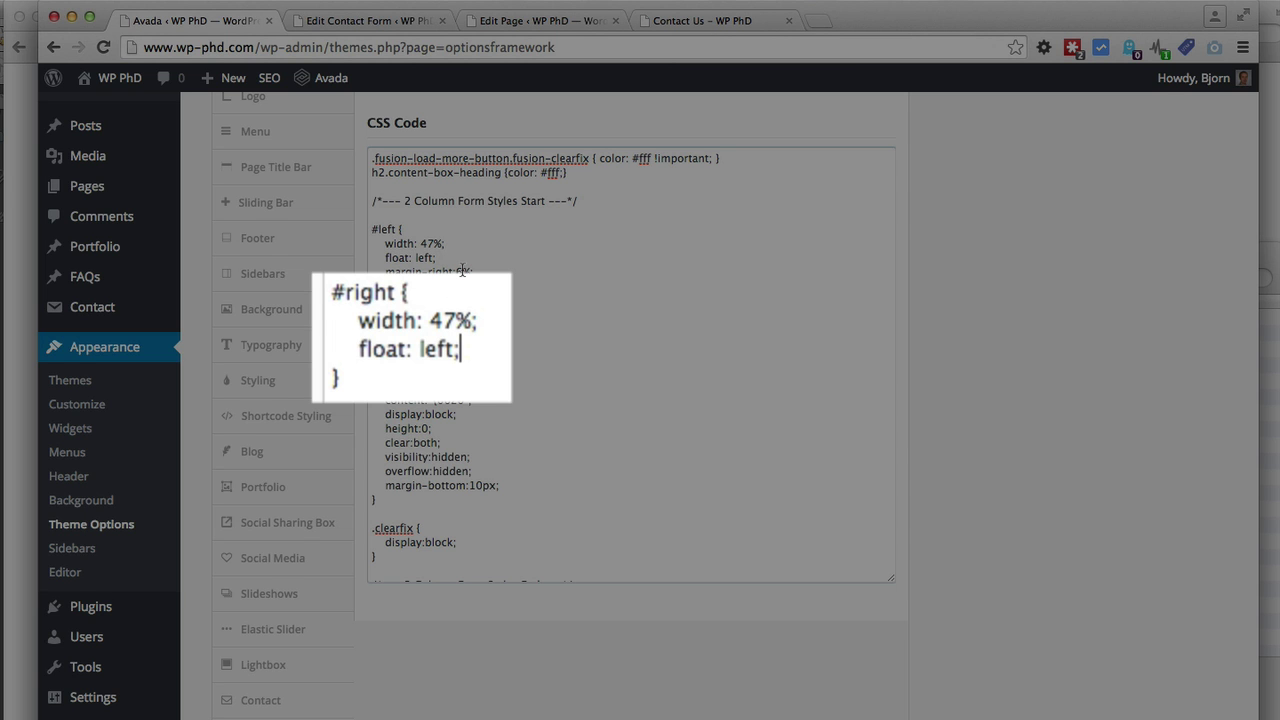
pyautogui.scroll(-3, 460, 270)
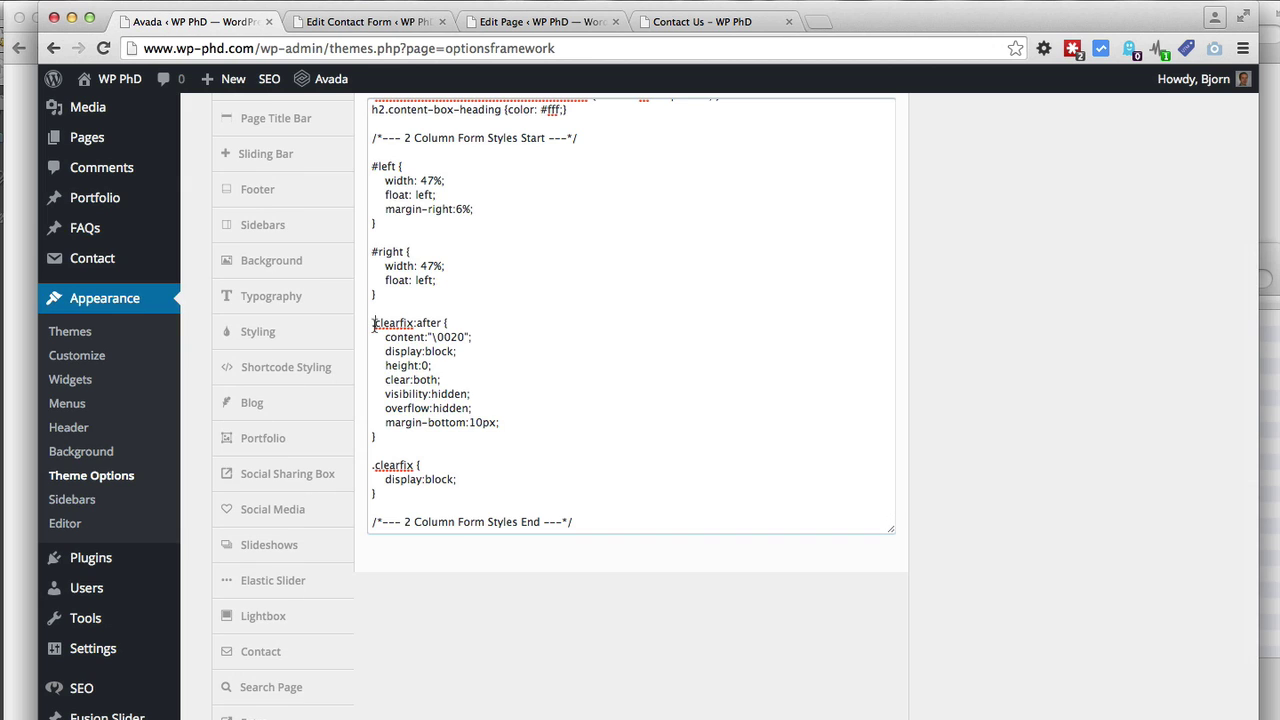
pyautogui.moveTo(370, 323); pyautogui.dragTo(411, 323)
pyautogui.click(393, 22)
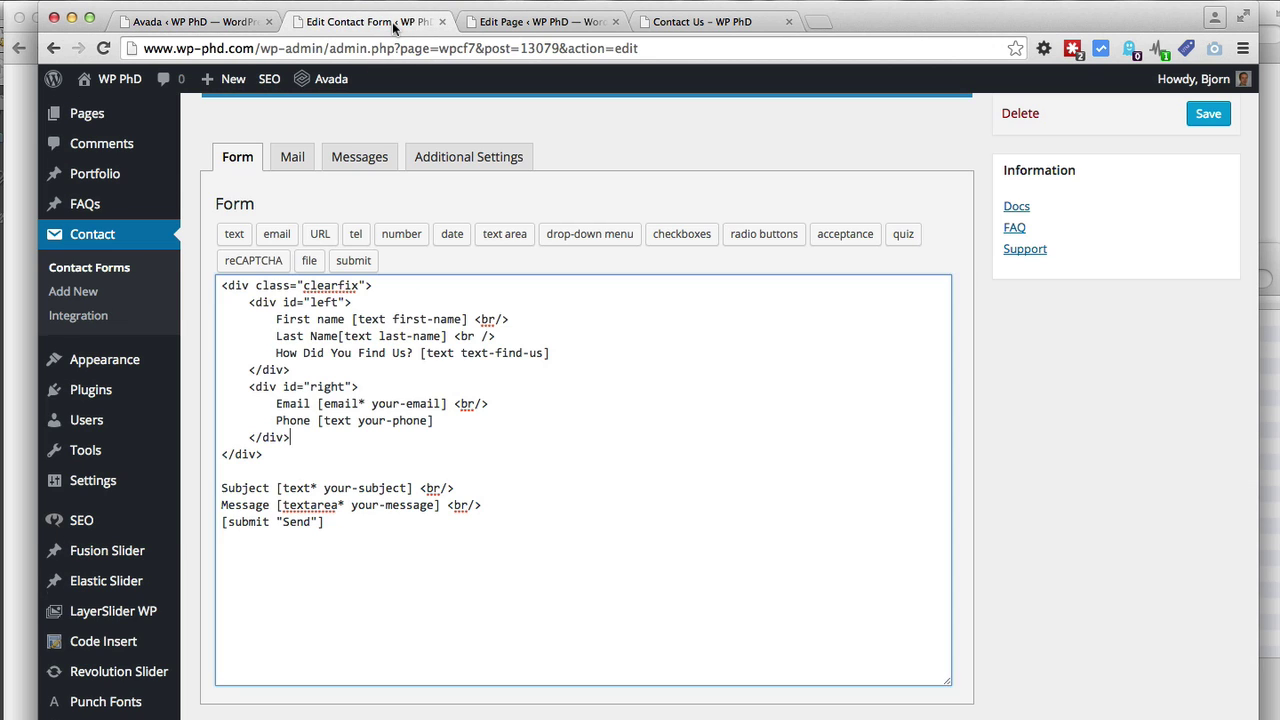
pyautogui.click(267, 454)
pyautogui.moveTo(267, 454); pyautogui.dragTo(221, 280)
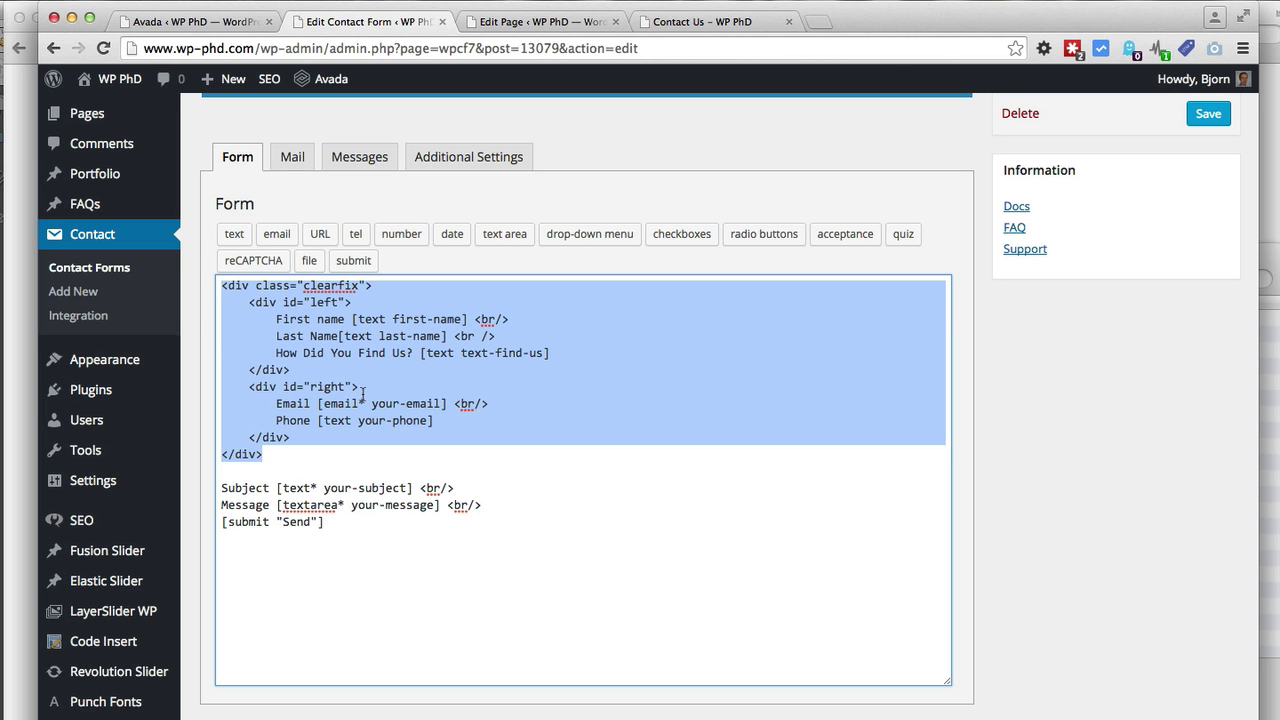
pyautogui.click(223, 26)
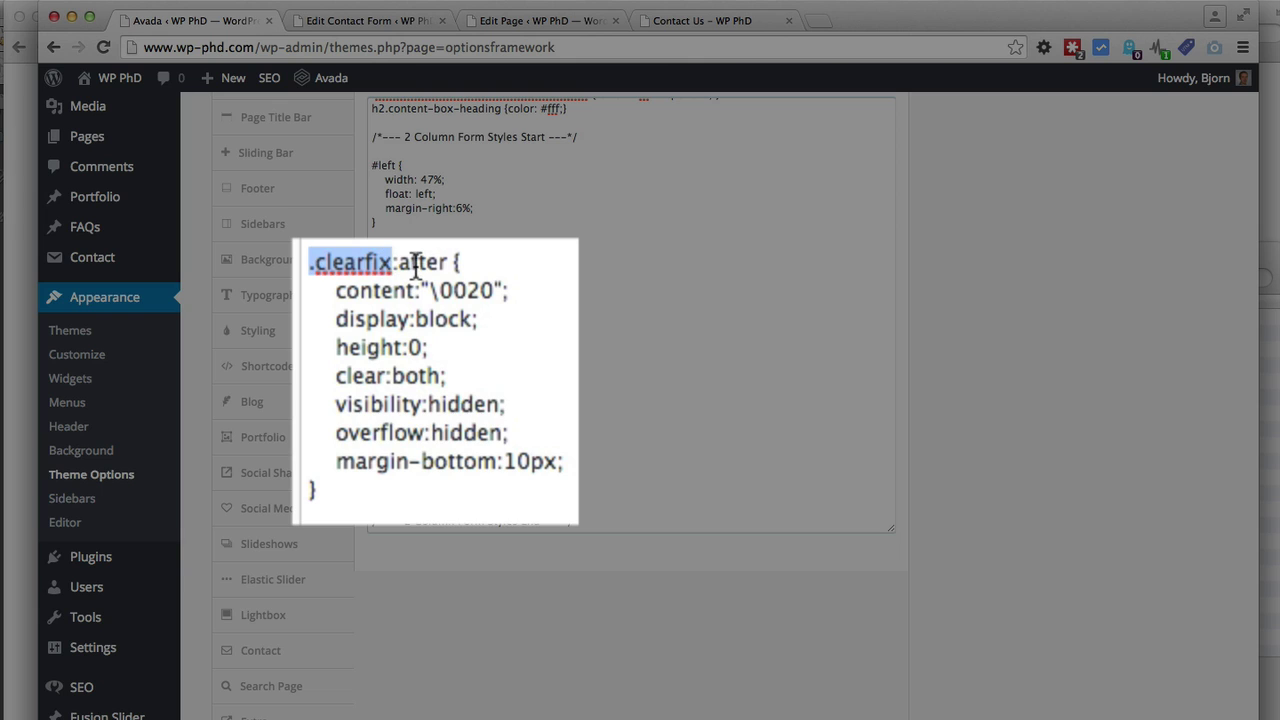
pyautogui.doubleClick(425, 323)
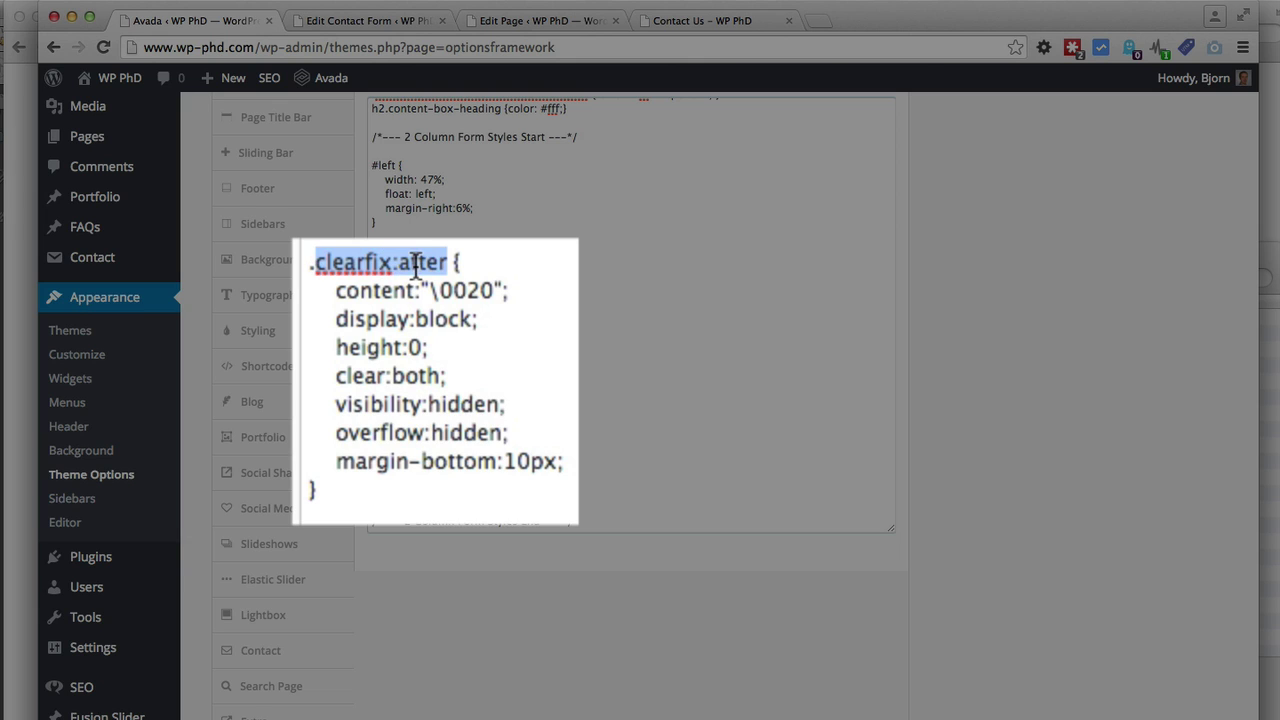
pyautogui.click(400, 262)
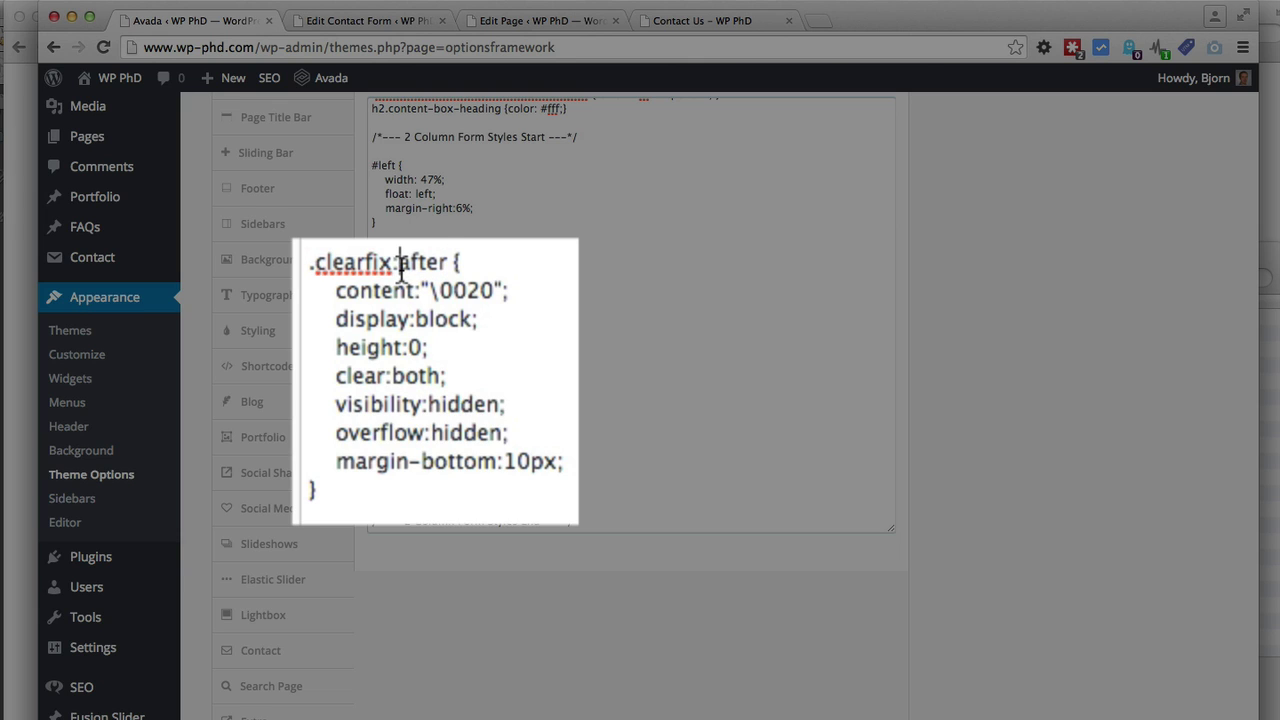
pyautogui.moveTo(402, 267); pyautogui.dragTo(392, 268)
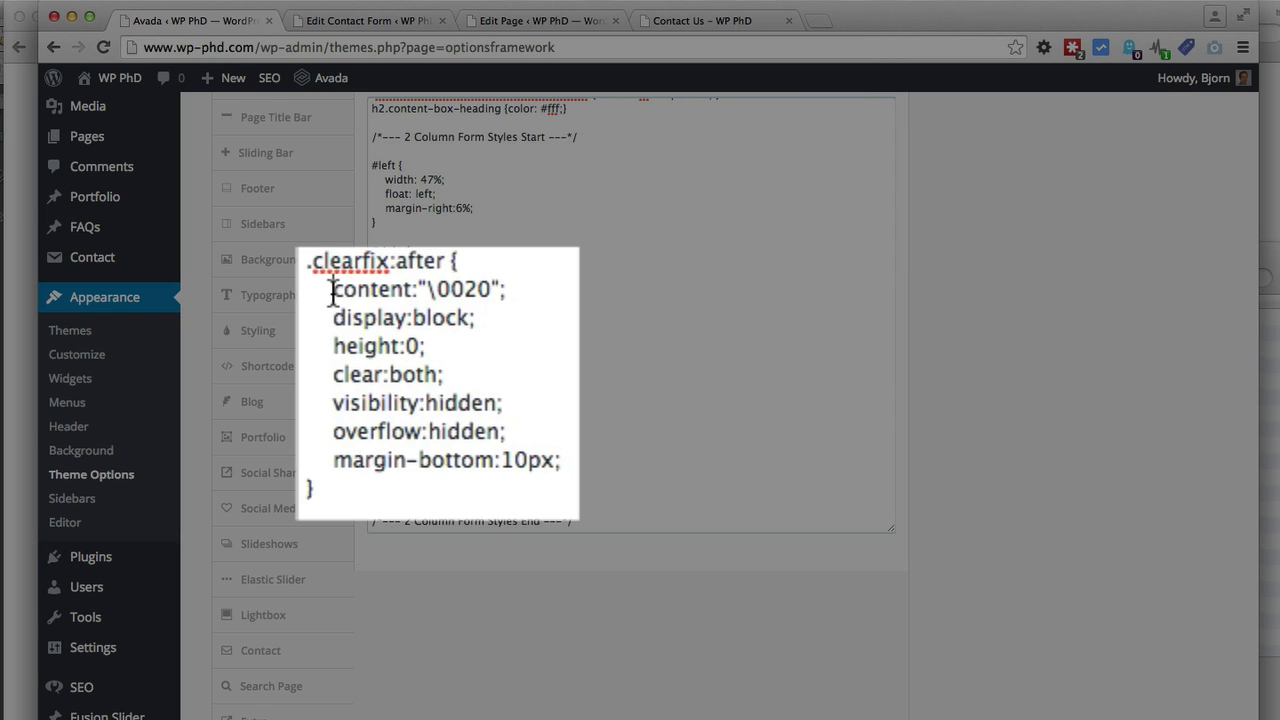
pyautogui.moveTo(333, 290); pyautogui.dragTo(429, 287)
pyautogui.click(493, 292)
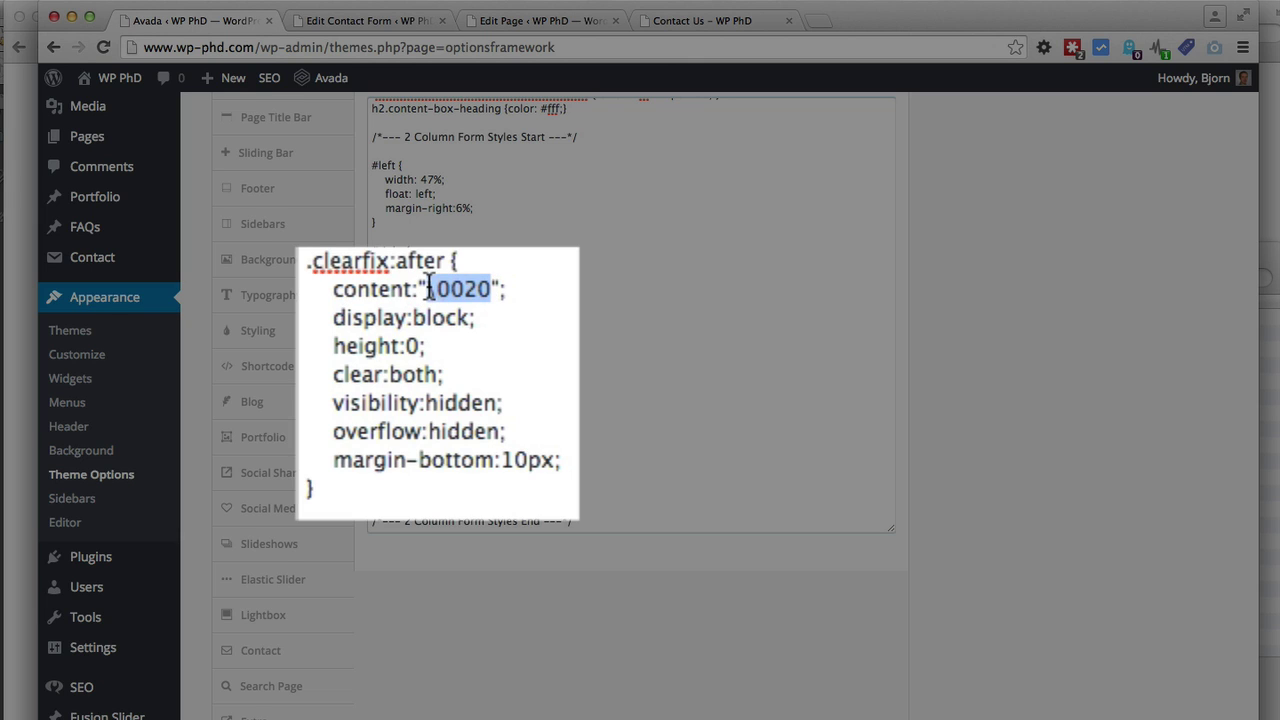
pyautogui.click(497, 292)
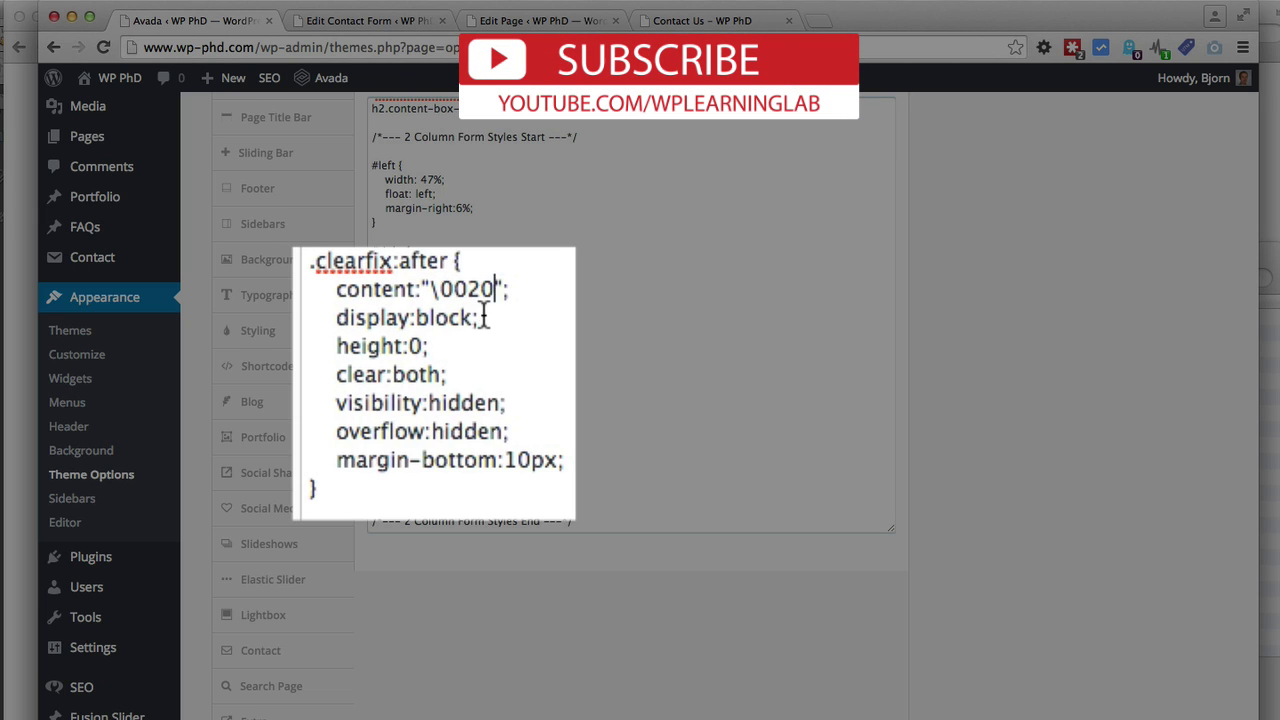
pyautogui.moveTo(483, 316); pyautogui.dragTo(335, 317)
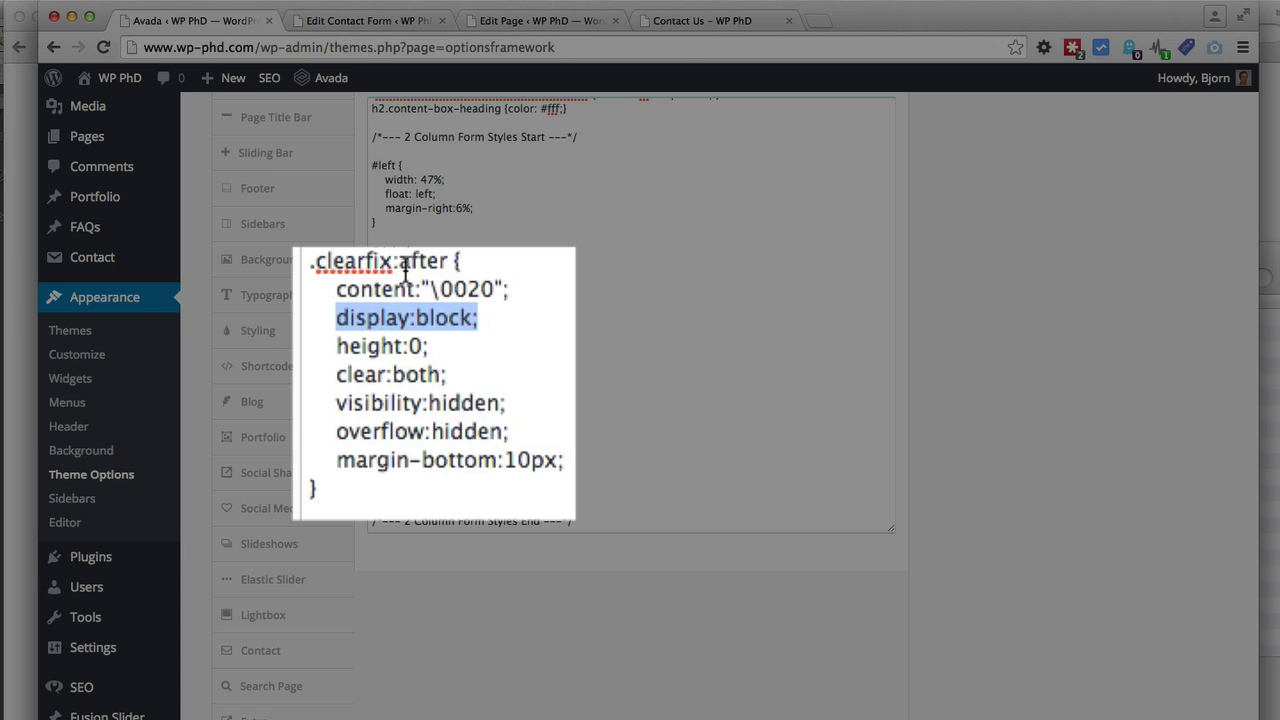
pyautogui.click(428, 320)
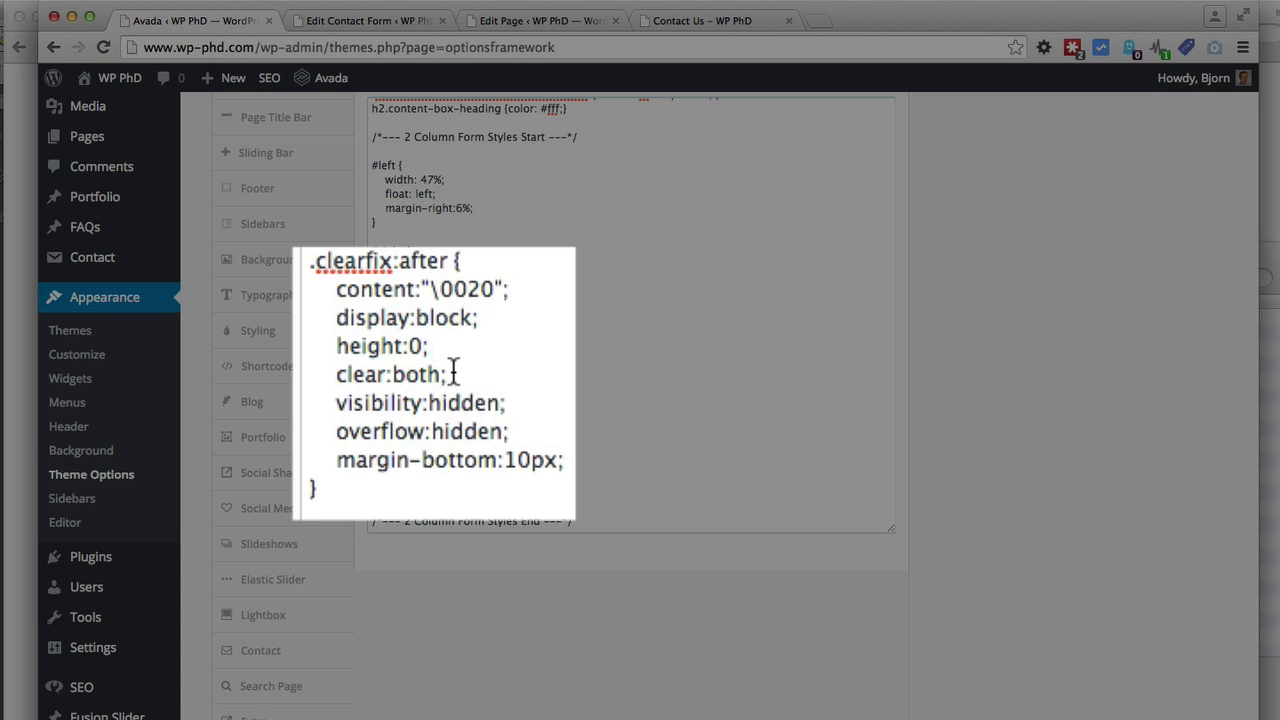
pyautogui.moveTo(454, 372); pyautogui.dragTo(336, 376)
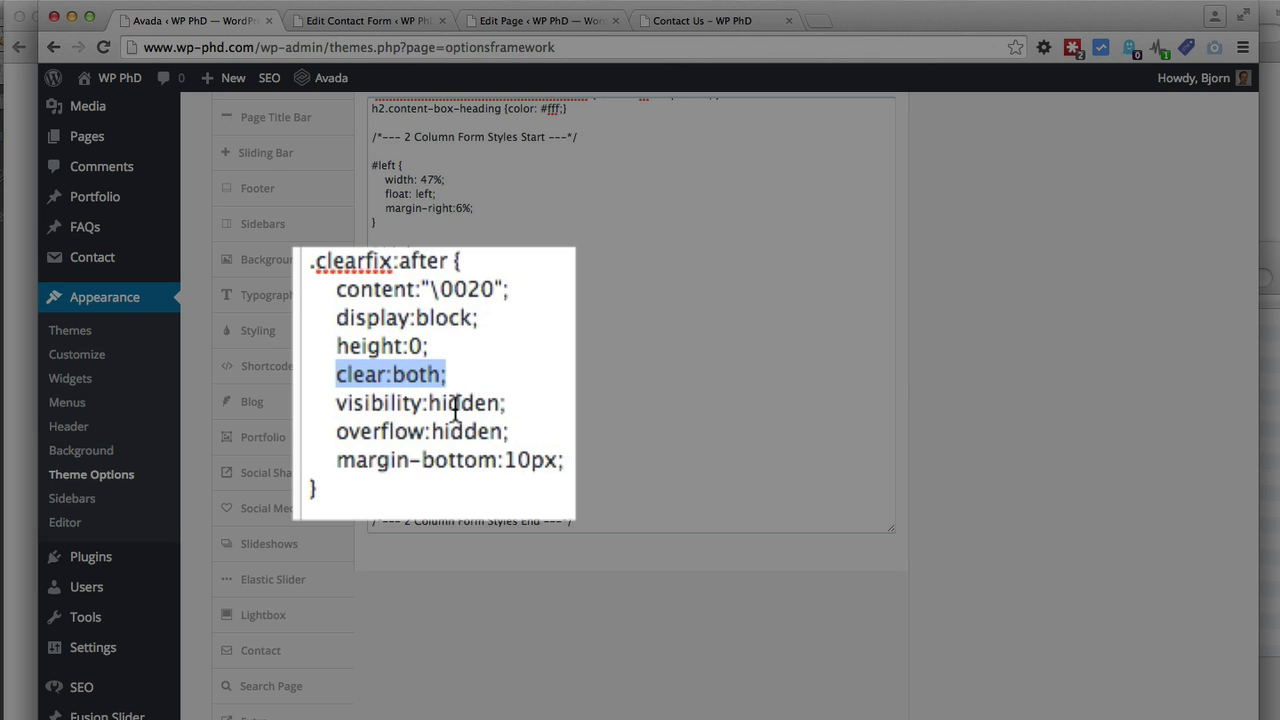
pyautogui.moveTo(340, 402); pyautogui.dragTo(511, 401)
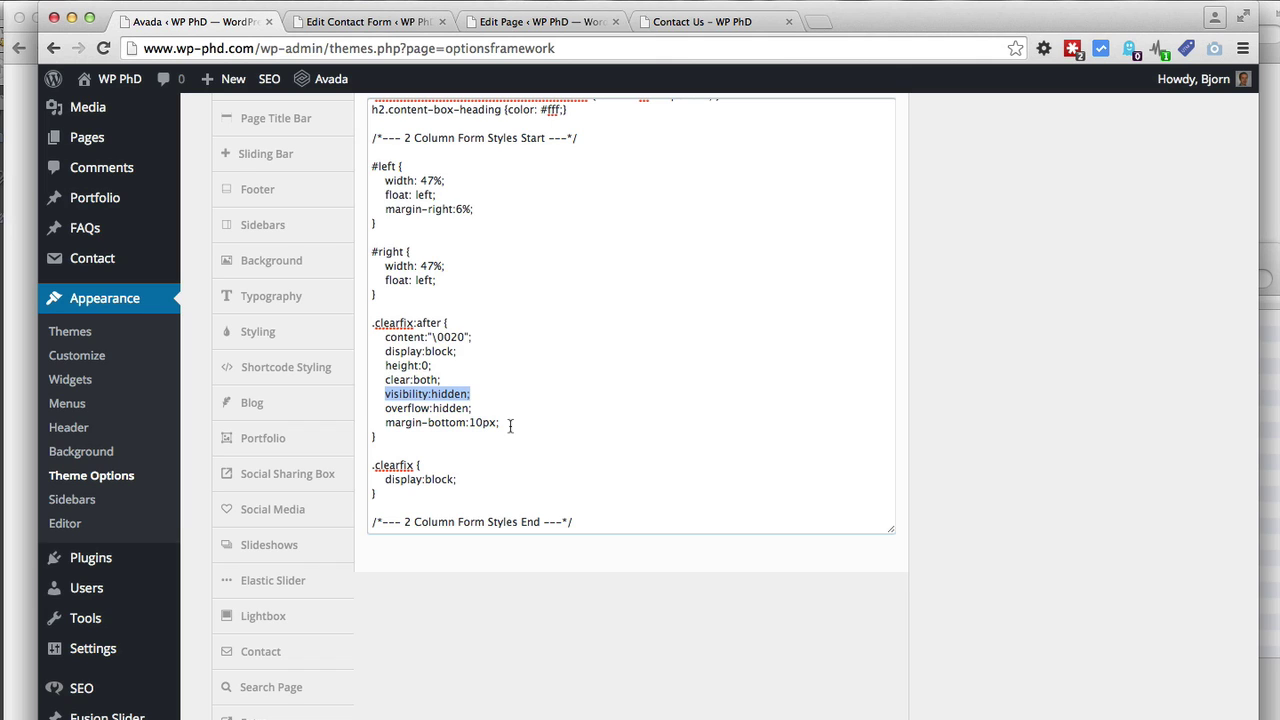
# Compare the second .clearfix CSS rule with the clearfix div block in the Contact Form 7 code
pyautogui.click(373, 465)
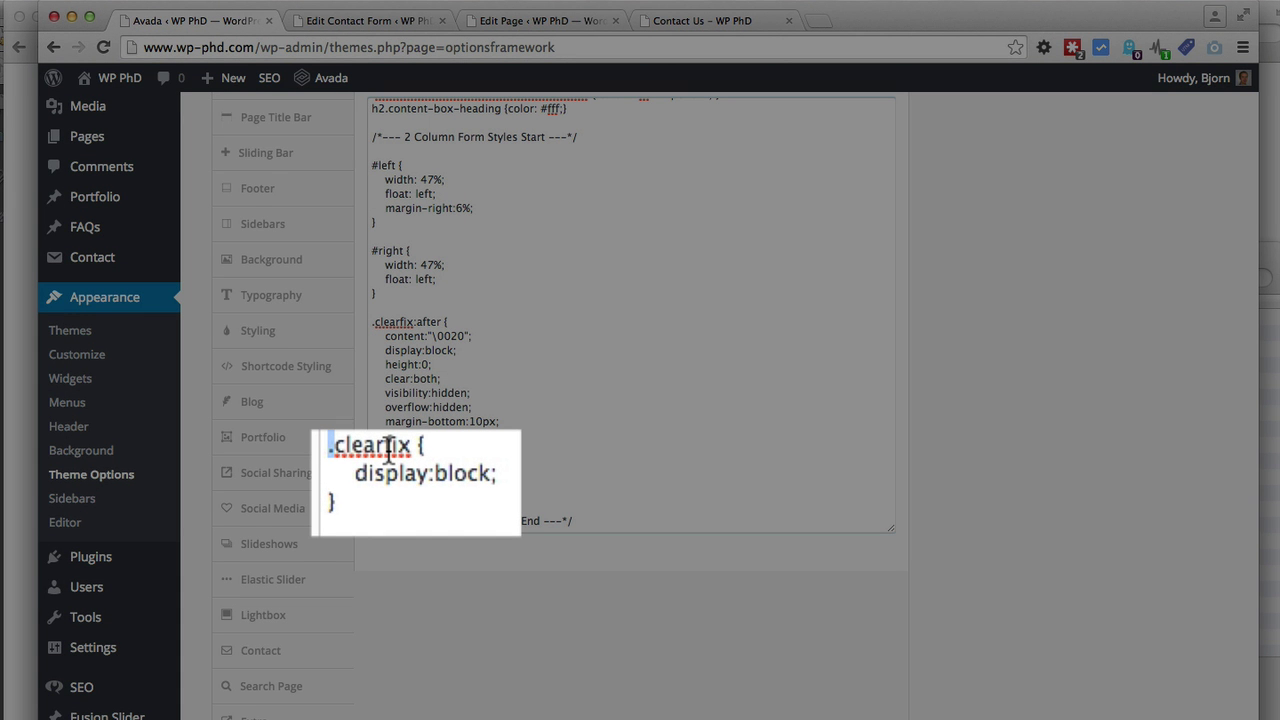
pyautogui.doubleClick(402, 466)
pyautogui.click(482, 480)
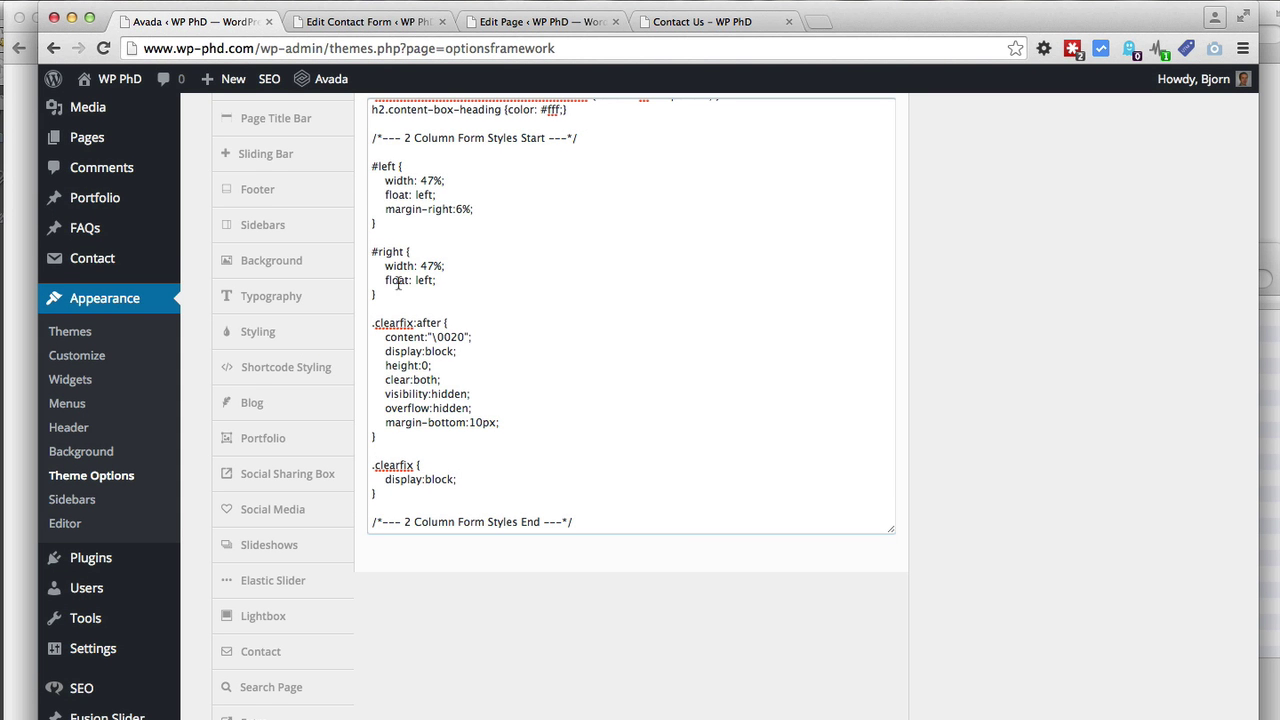
pyautogui.click(348, 27)
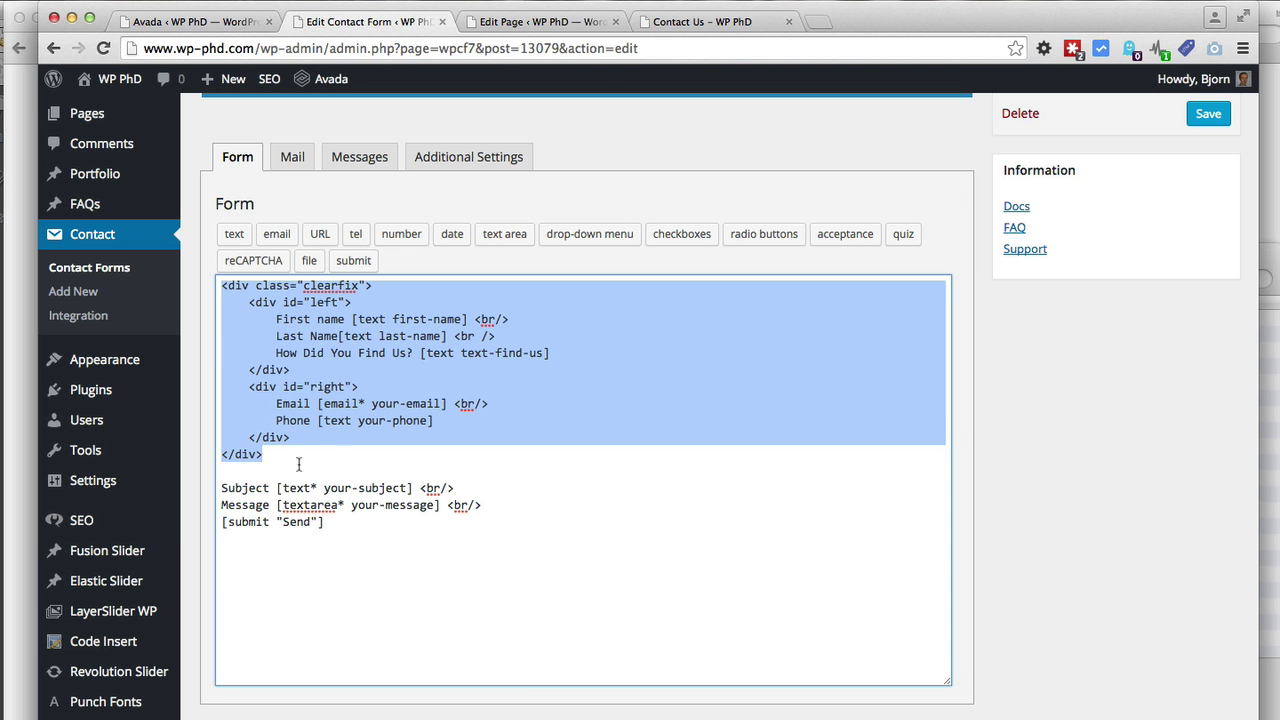
pyautogui.moveTo(222, 286); pyautogui.dragTo(289, 451)
# Save the Avada custom CSS with the left, right and clearfix rules
pyautogui.click(215, 22)
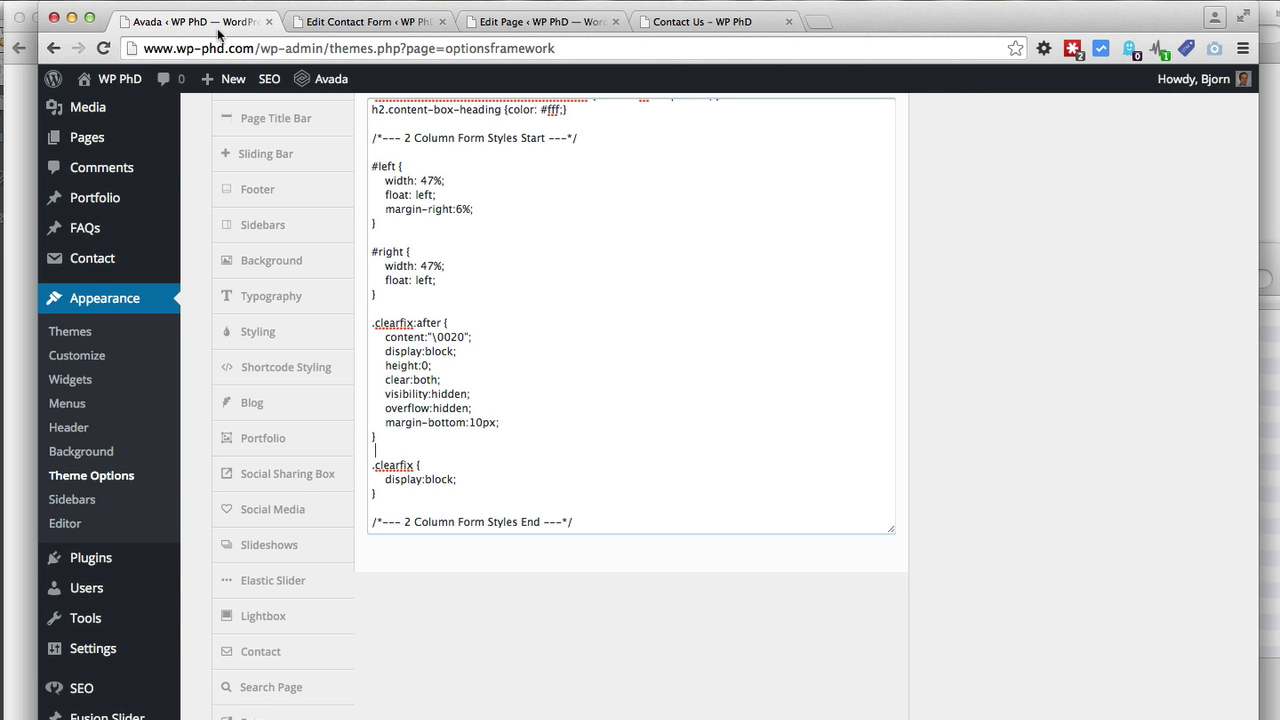
pyautogui.scroll(10, 404, 485)
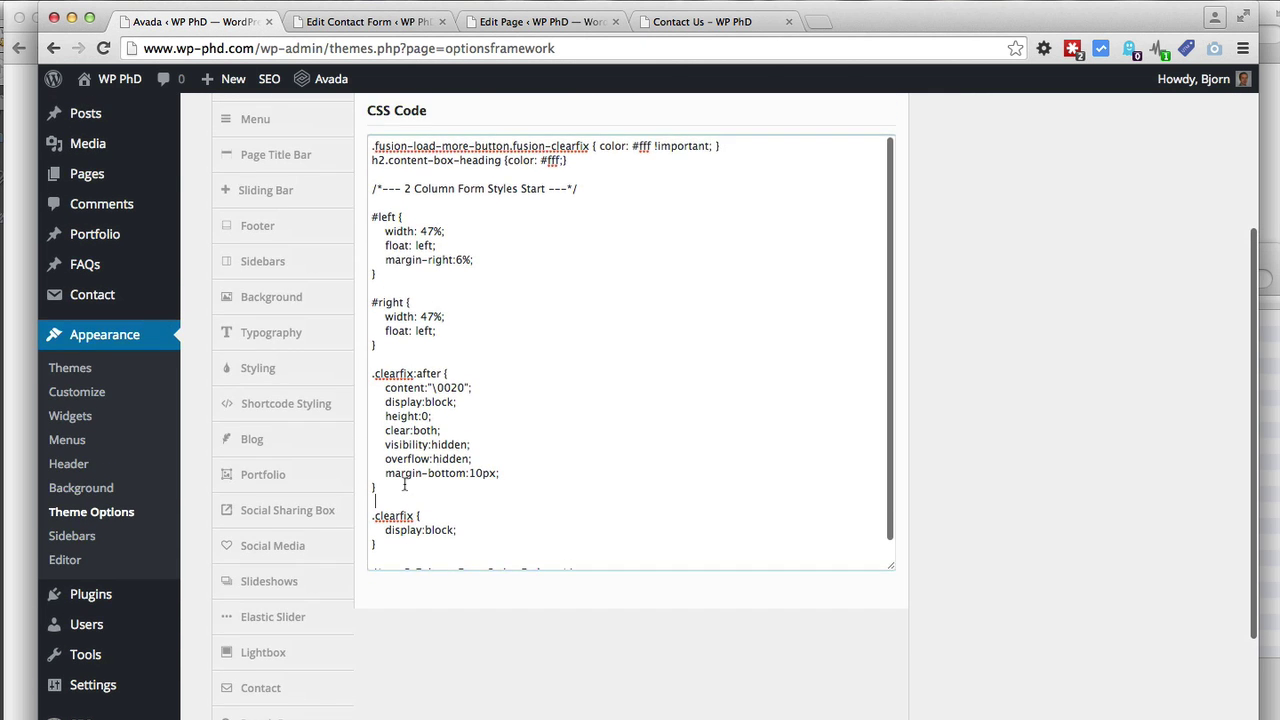
pyautogui.click(403, 481)
pyautogui.click(845, 149)
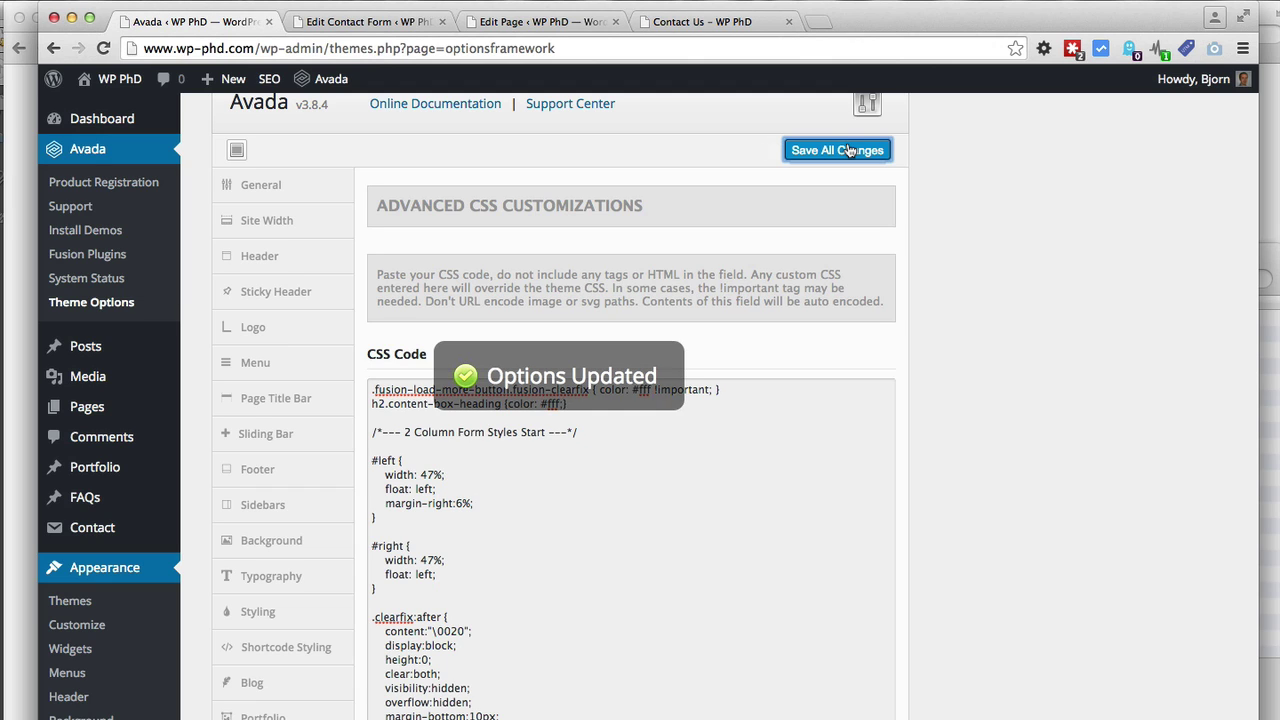
# Reload the Contact Us page to check the two-column form layout
pyautogui.click(686, 24)
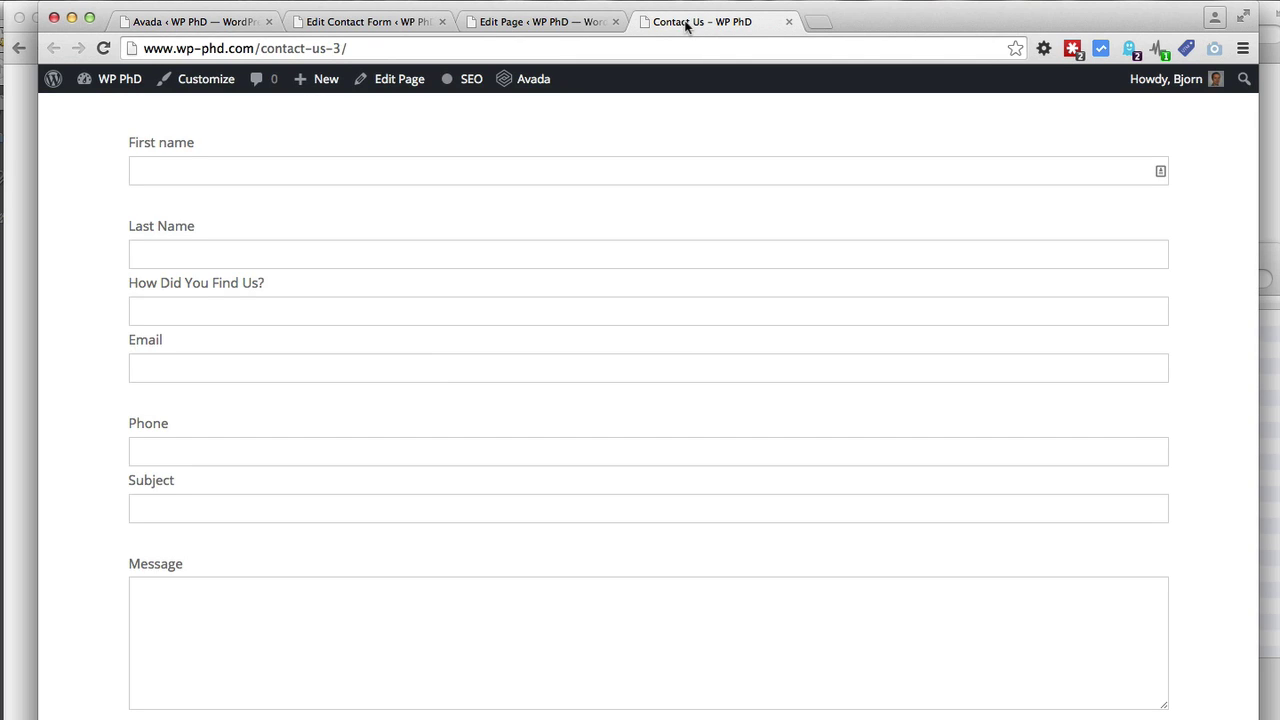
pyautogui.click(104, 48)
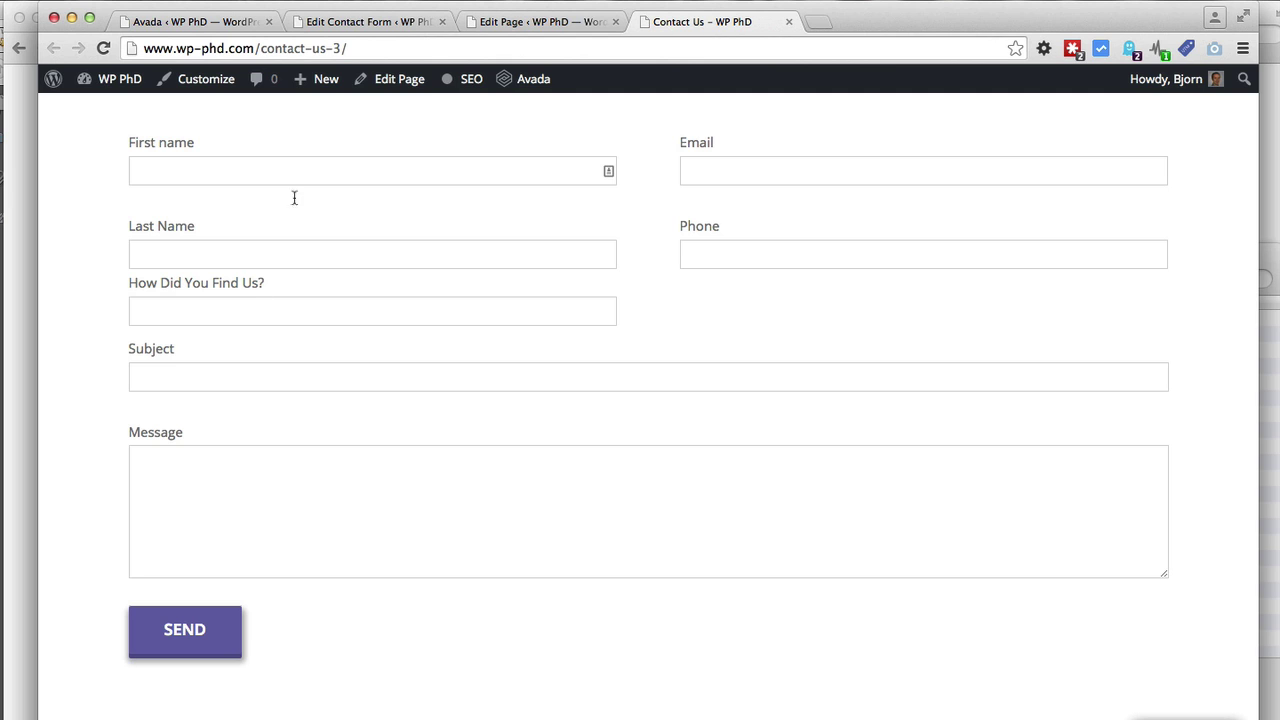
# Change the Last Name line break to <br/>, save the contact form, and reload Contact Us
pyautogui.click(406, 25)
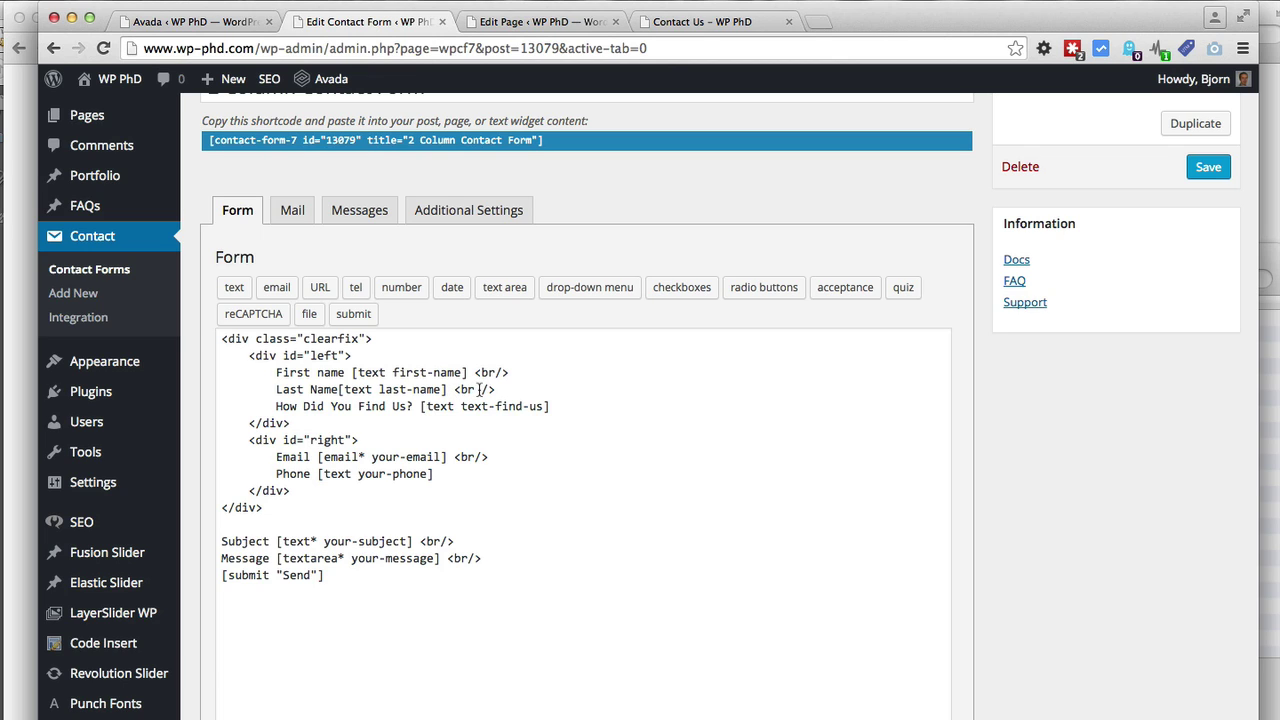
pyautogui.moveTo(481, 389); pyautogui.dragTo(473, 389)
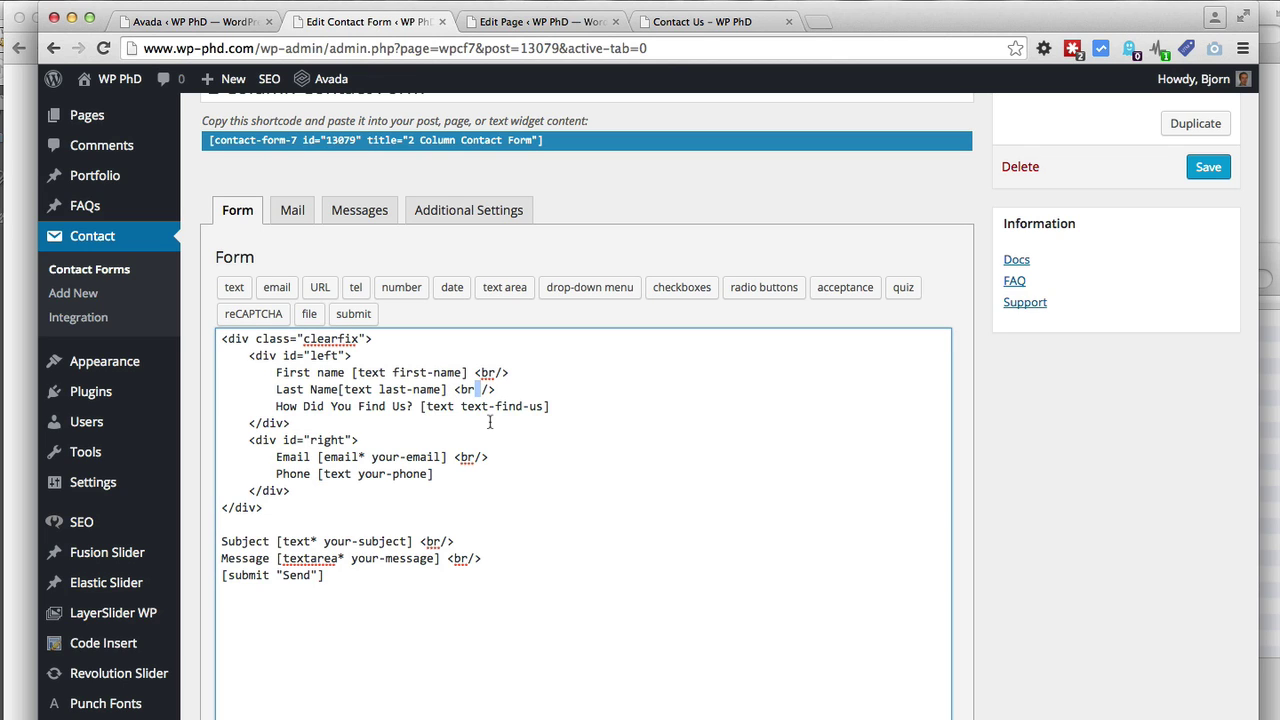
pyautogui.press('BackSpace')
pyautogui.click(1208, 170)
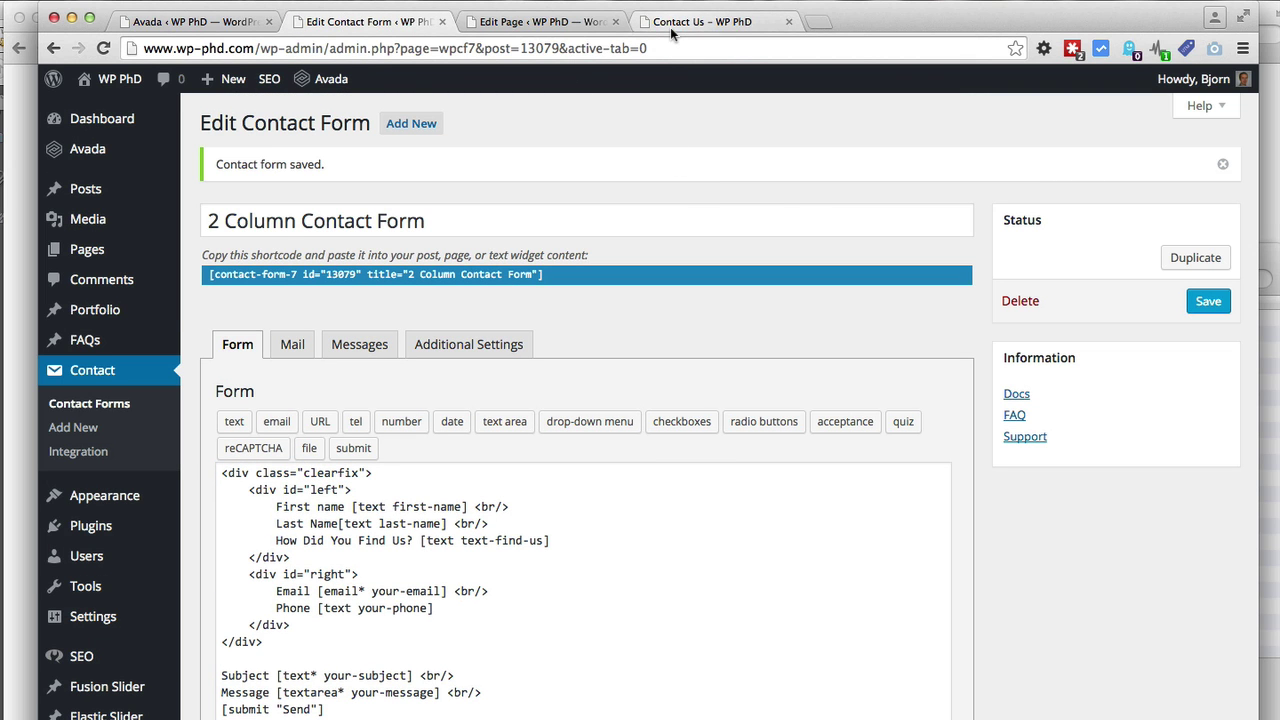
pyautogui.click(670, 27)
pyautogui.click(103, 48)
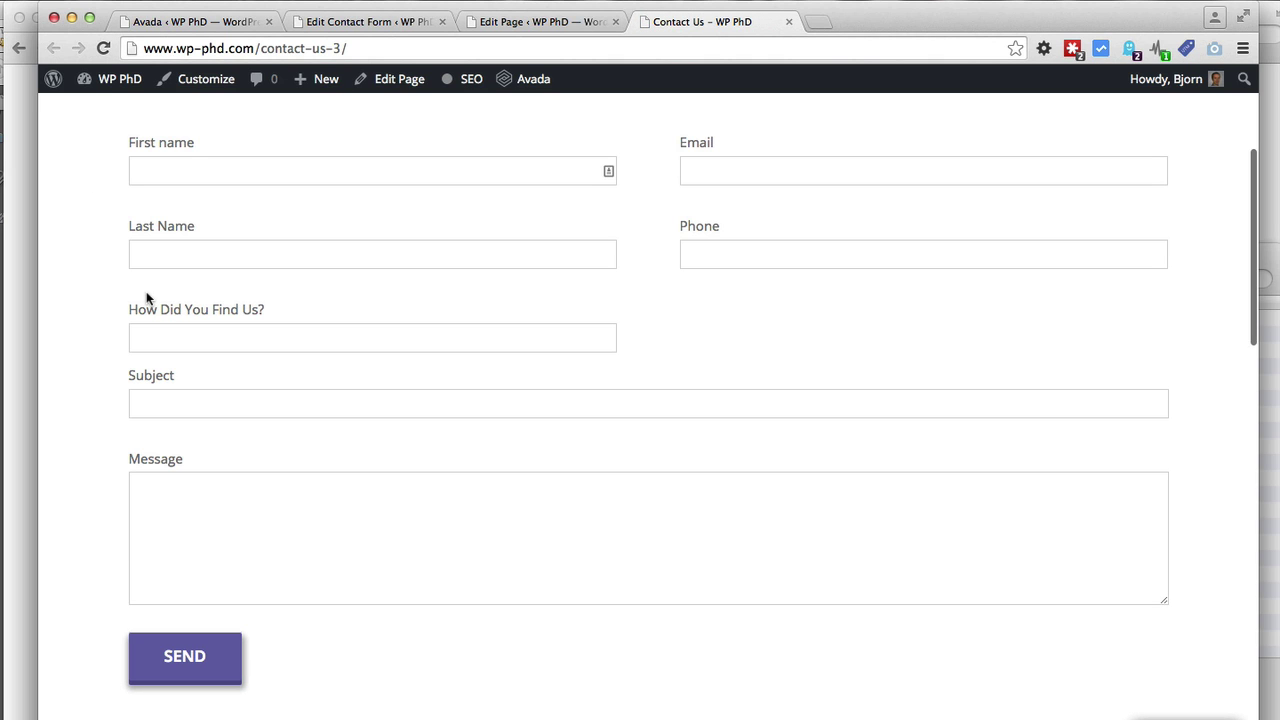
pyautogui.scroll(2, 110, 333)
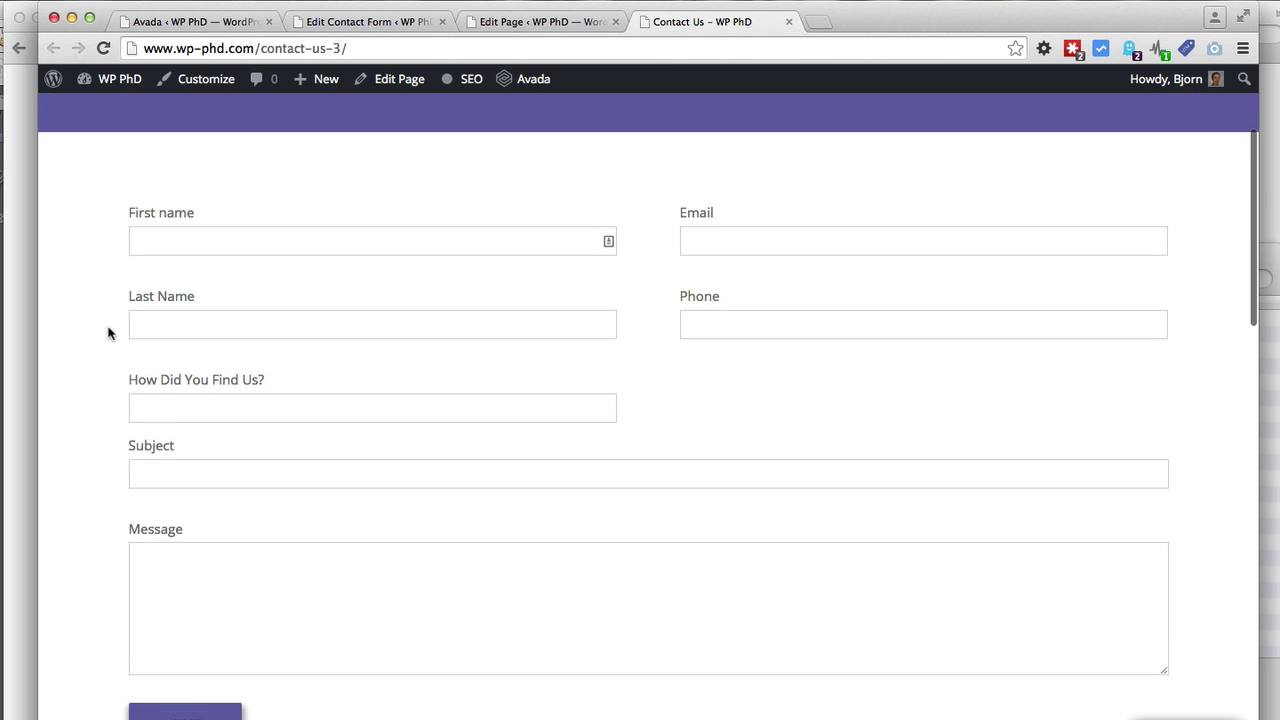
pyautogui.scroll(-1, 110, 333)
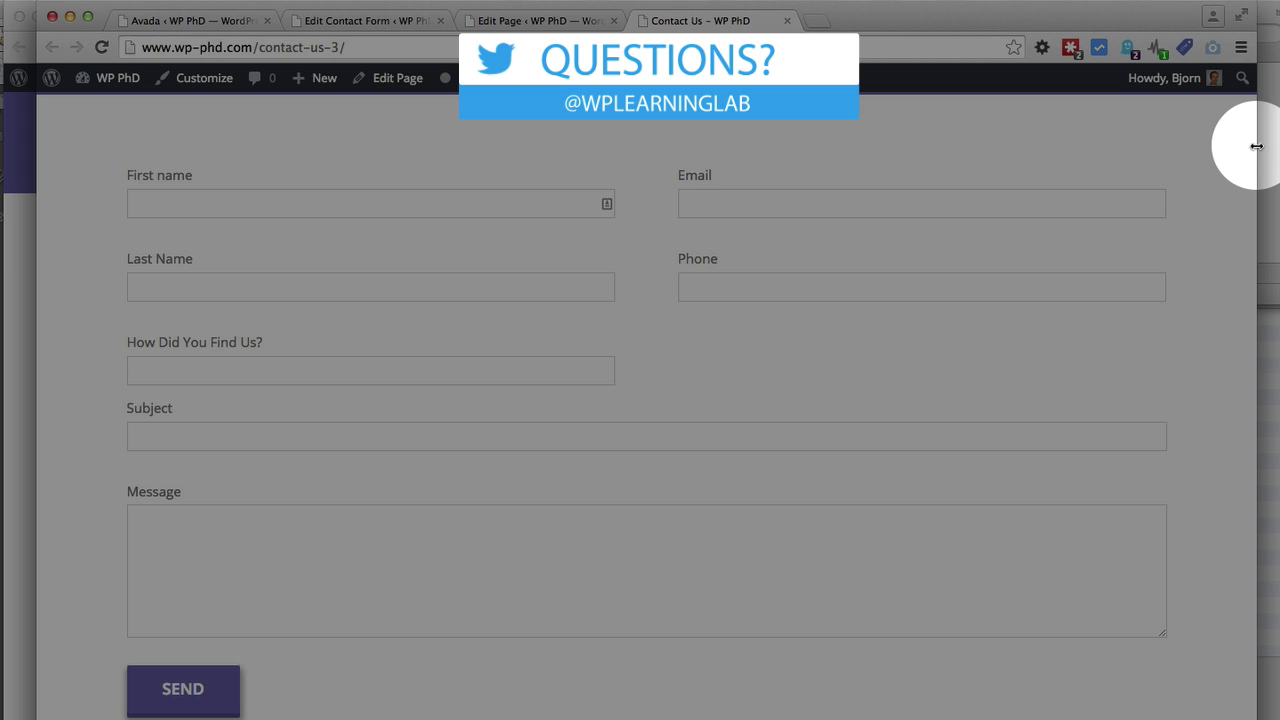
pyautogui.moveTo(1256, 146); pyautogui.dragTo(667, 189)
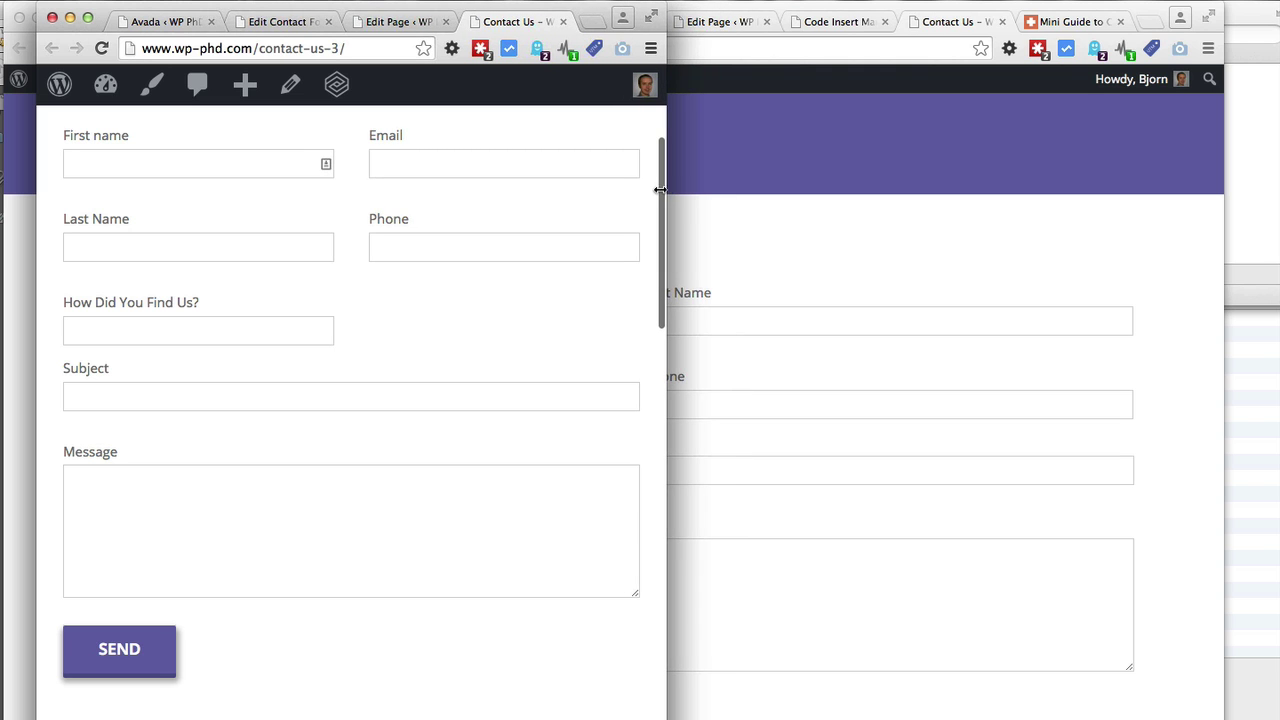
pyautogui.moveTo(666, 188); pyautogui.dragTo(415, 221)
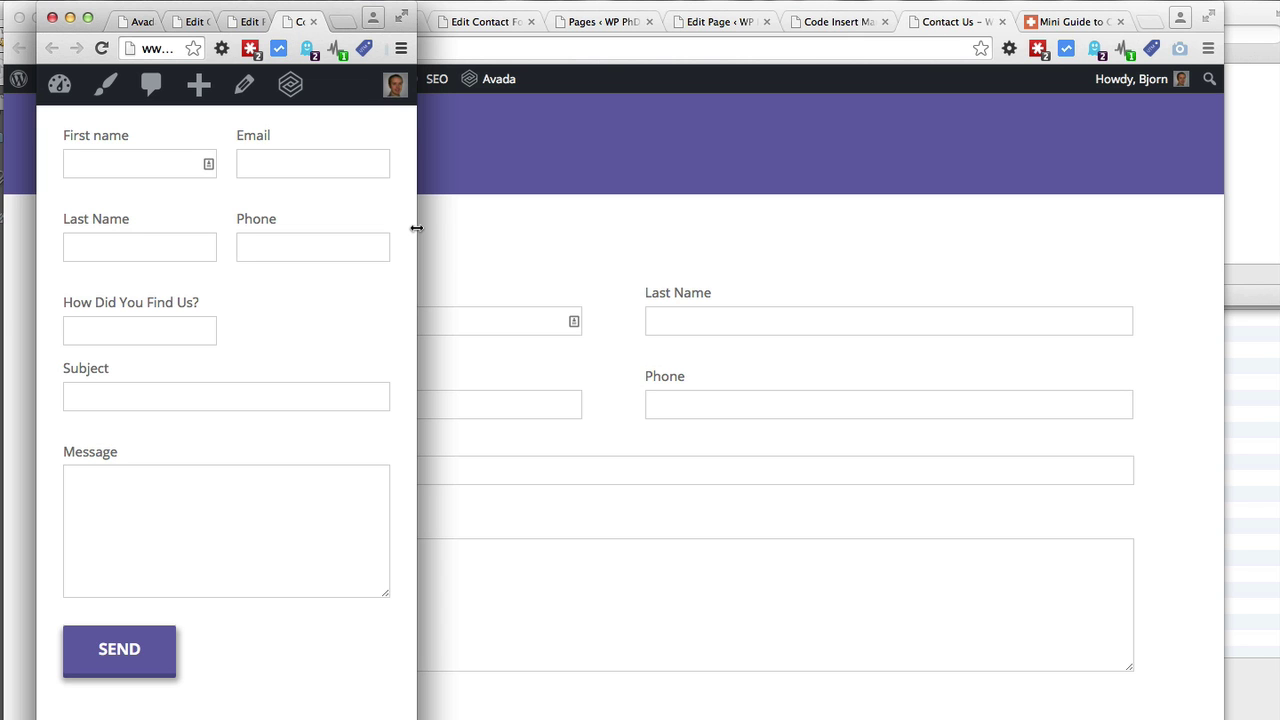
pyautogui.moveTo(416, 228); pyautogui.dragTo(1248, 172)
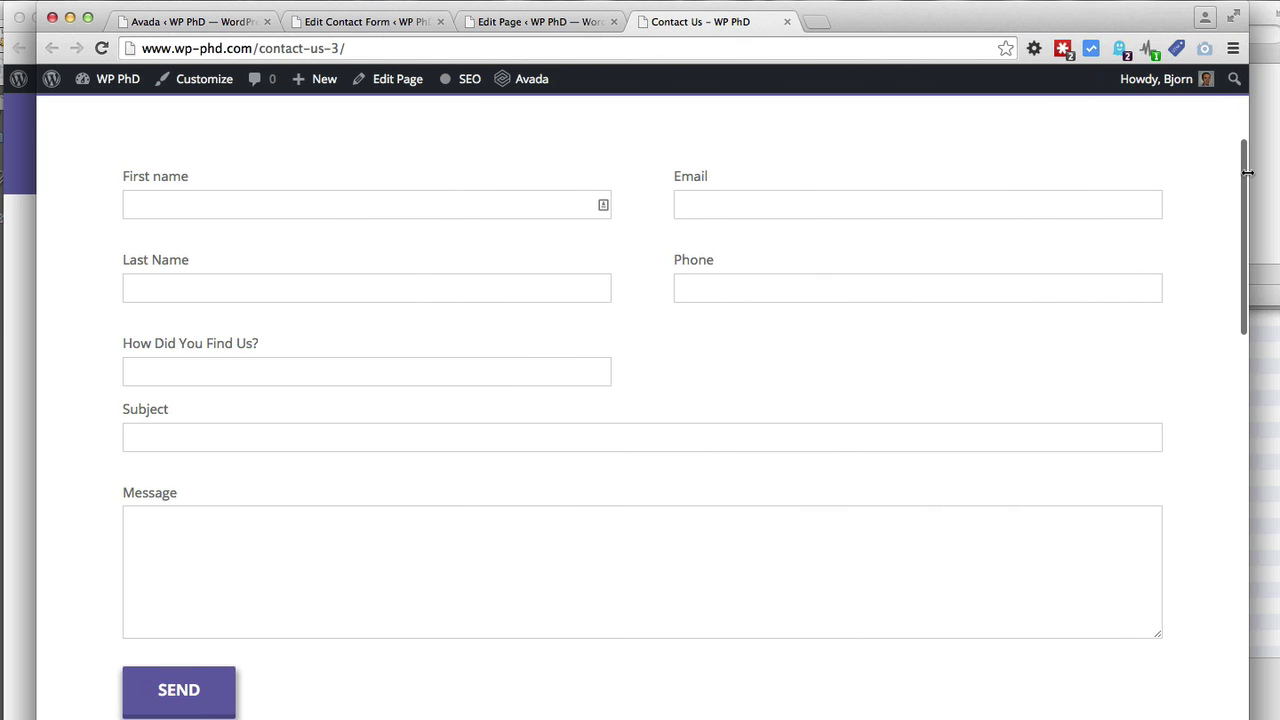
# Inspect the 47% width value of the #left column in the Avada CSS Code box
pyautogui.click(356, 22)
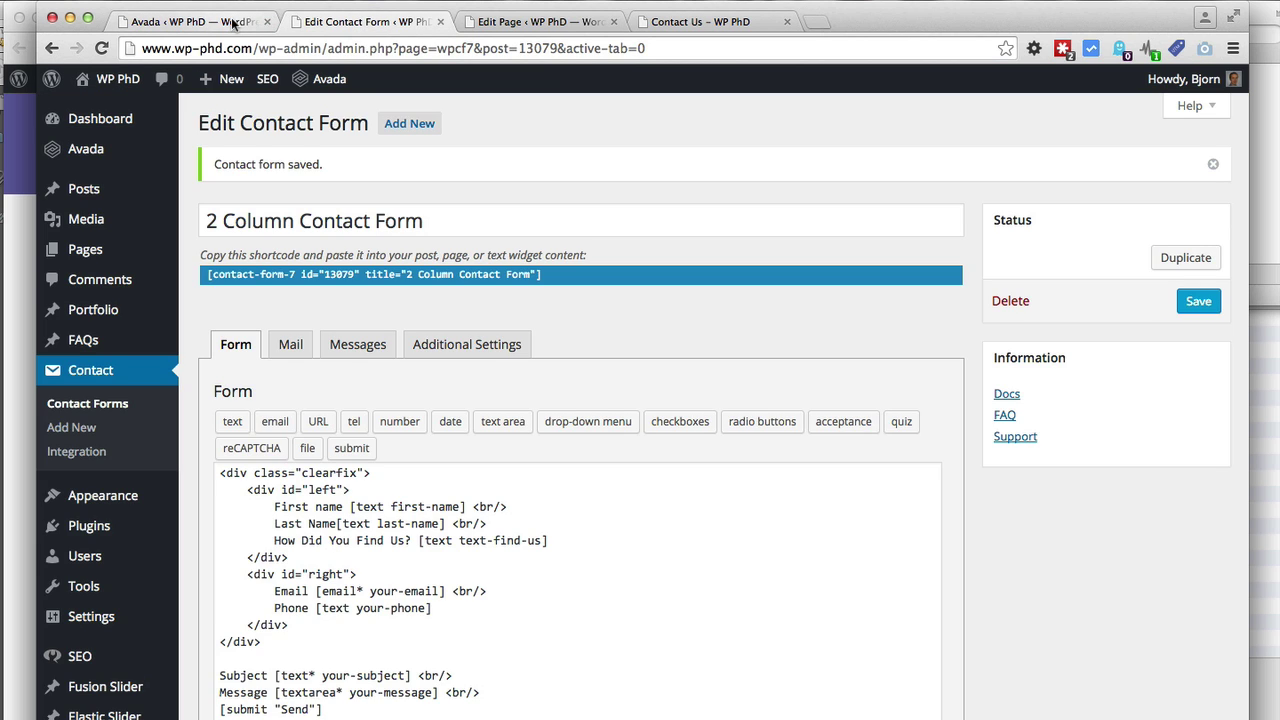
pyautogui.click(233, 22)
pyautogui.scroll(-2, 476, 500)
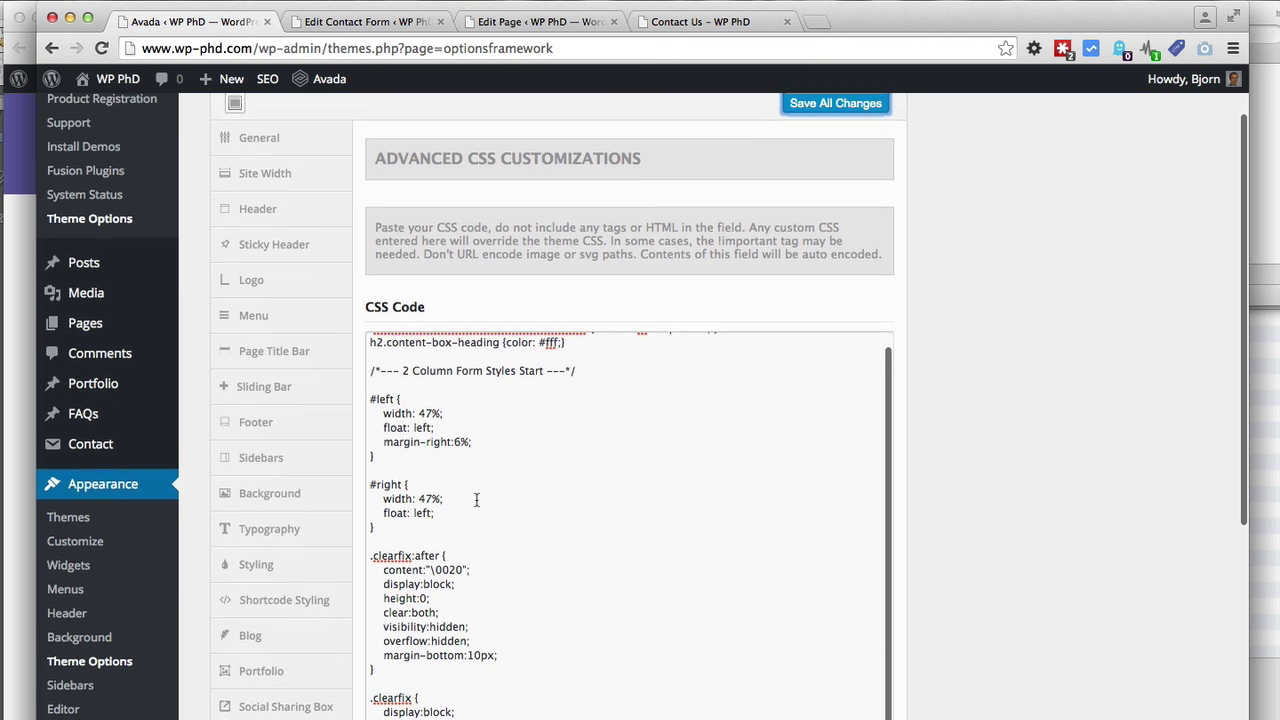
pyautogui.moveTo(420, 406); pyautogui.dragTo(436, 406)
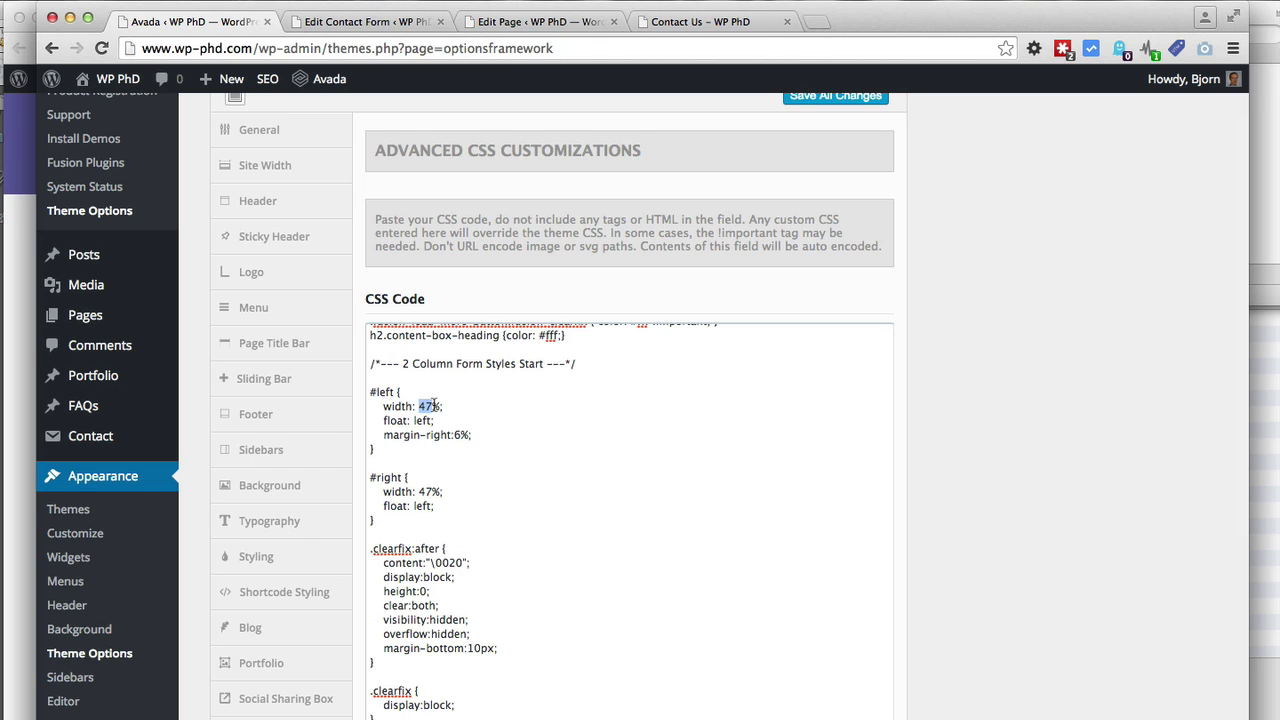
pyautogui.click(432, 405)
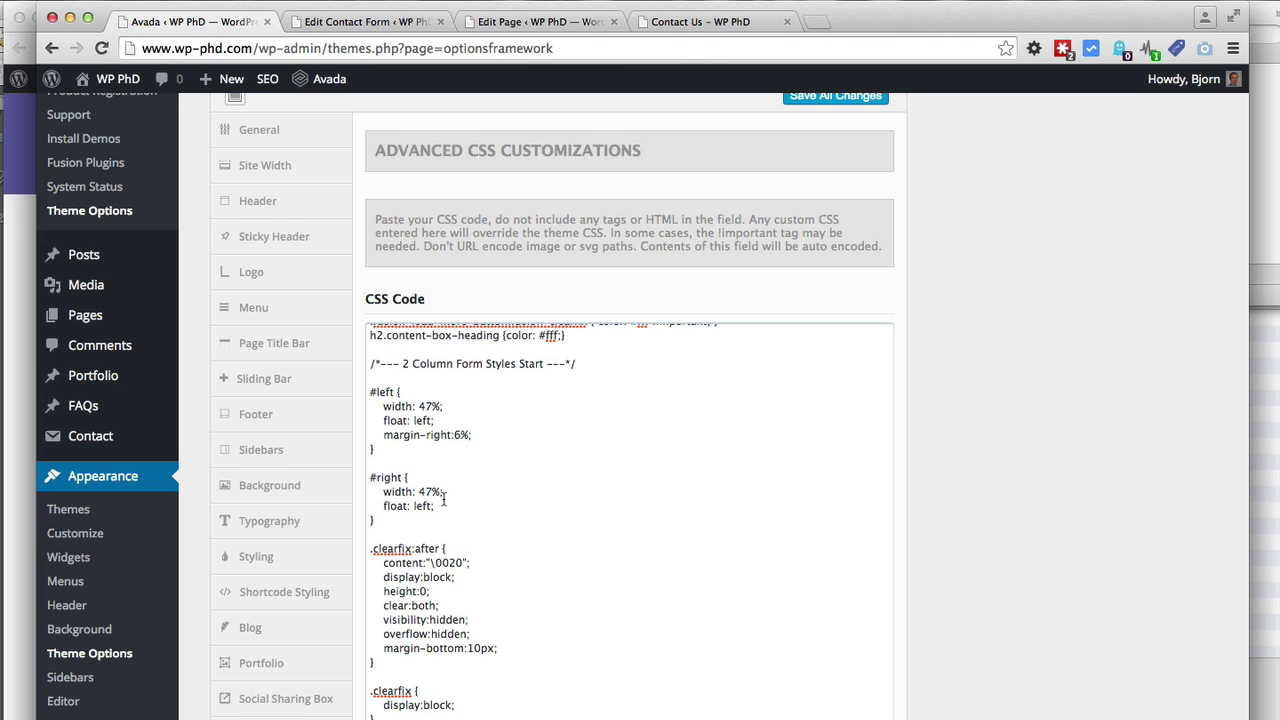